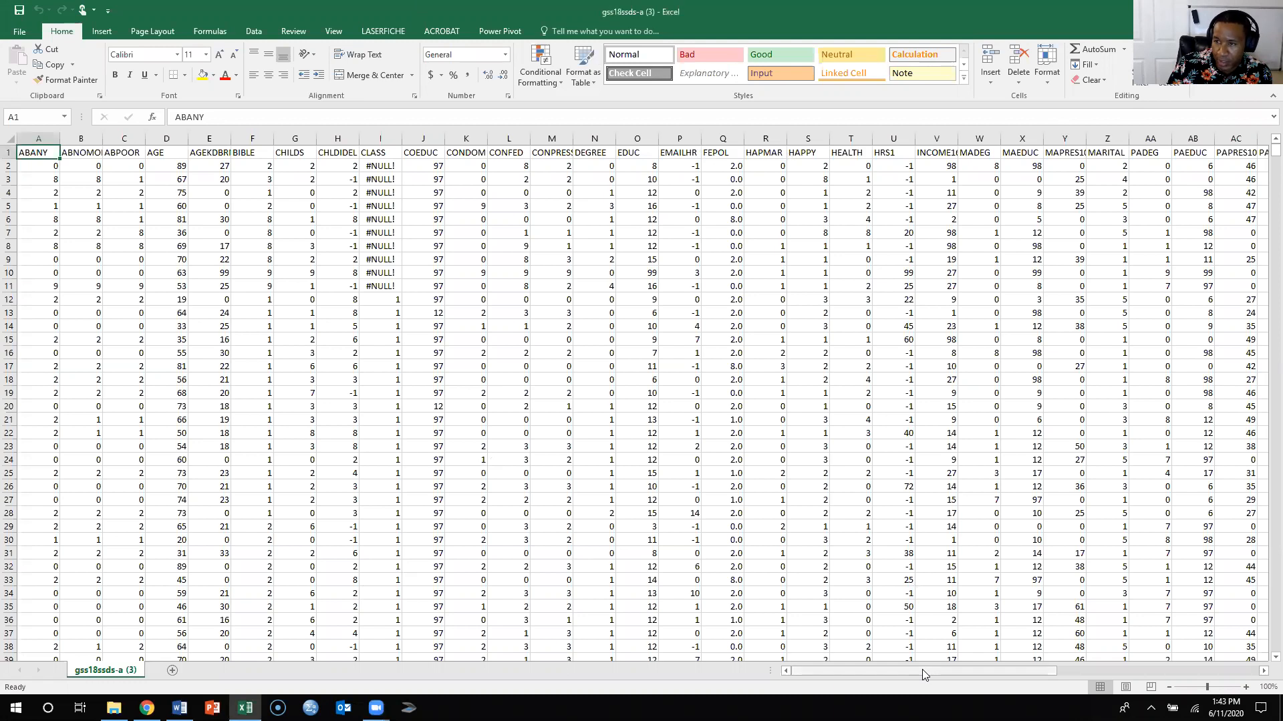
- Copy the entire SEX column from the gss18ssds-a (3) worksheet
{"action": "left_click_drag", "start_coordinate": [972, 673], "coordinate": [1189, 668]}
{"action": "left_click", "coordinate": [852, 139]}
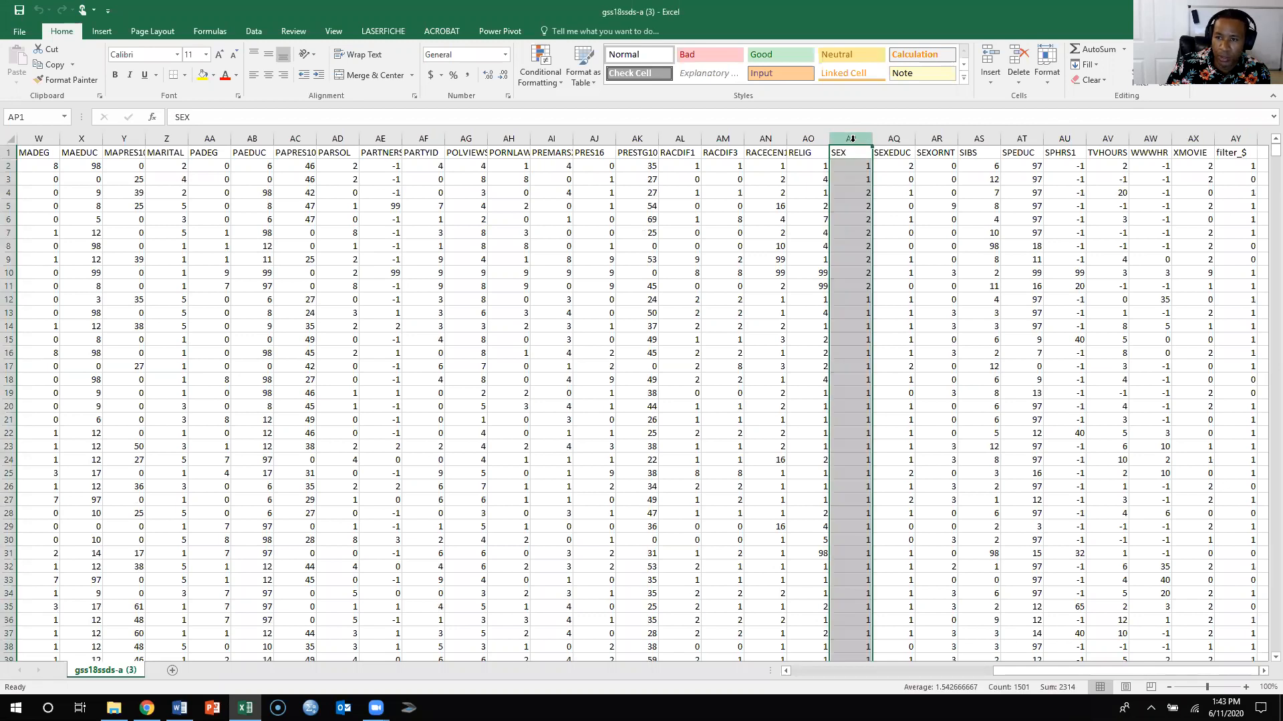
{"action": "right_click", "coordinate": [851, 138]}
{"action": "left_click", "coordinate": [884, 167]}
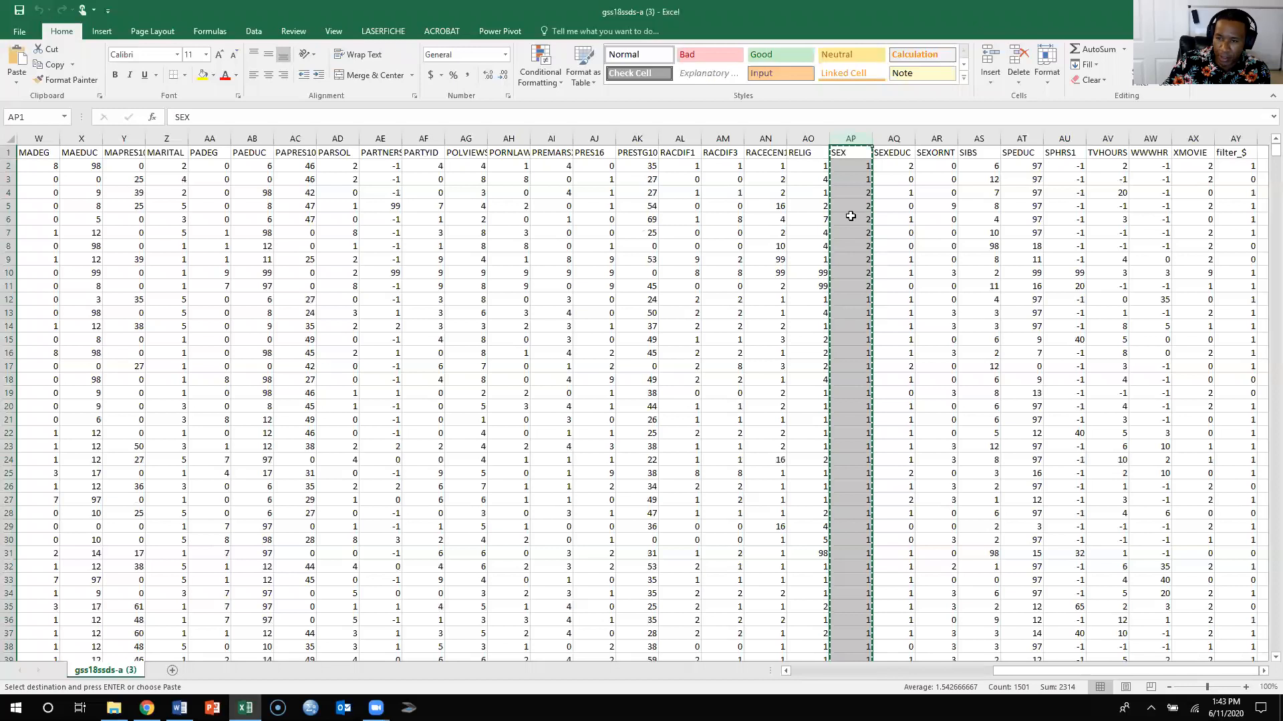
- Add a new worksheet and paste the copied SEX column into column B
{"action": "scroll", "coordinate": [851, 216], "scroll_direction": "down", "scroll_amount": 2}
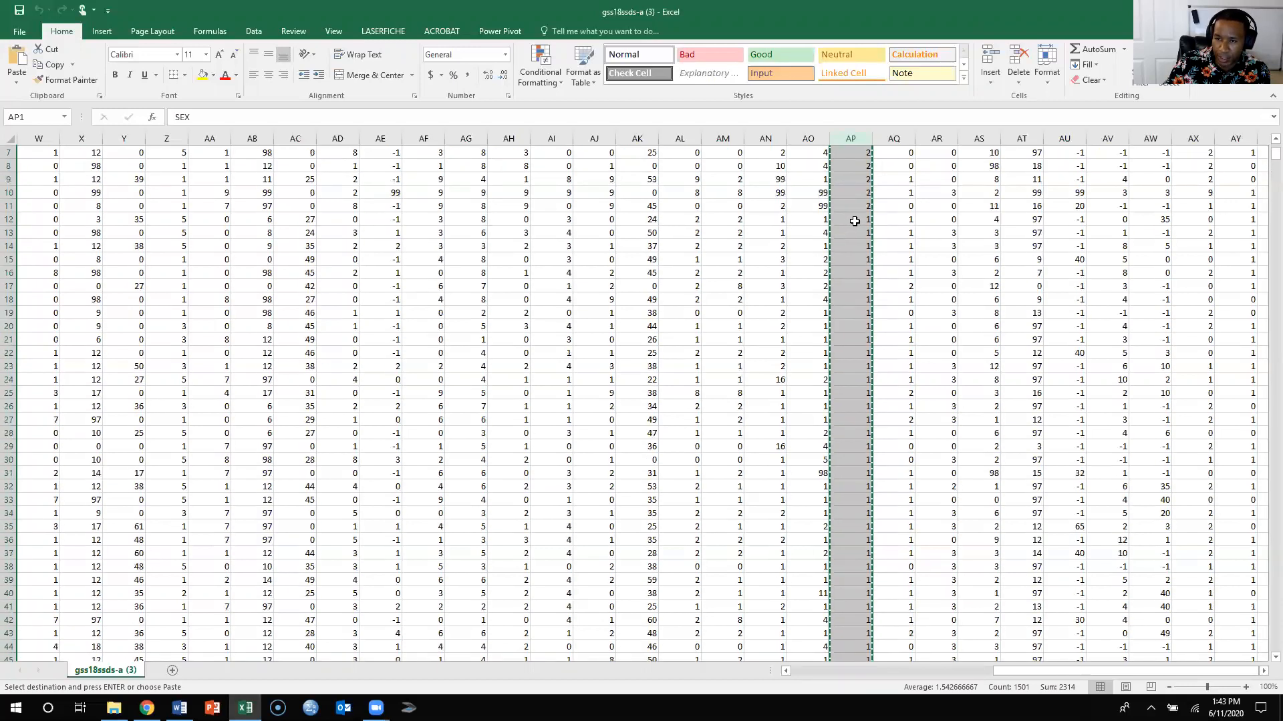
{"action": "scroll", "coordinate": [854, 221], "scroll_direction": "up", "scroll_amount": 2}
{"action": "left_click_drag", "start_coordinate": [1273, 157], "coordinate": [1263, 641]}
{"action": "scroll", "coordinate": [1040, 534], "scroll_direction": "down", "scroll_amount": 14}
{"action": "scroll", "coordinate": [919, 455], "scroll_direction": "up", "scroll_amount": 10}
{"action": "left_click_drag", "start_coordinate": [1265, 645], "coordinate": [1249, 142]}
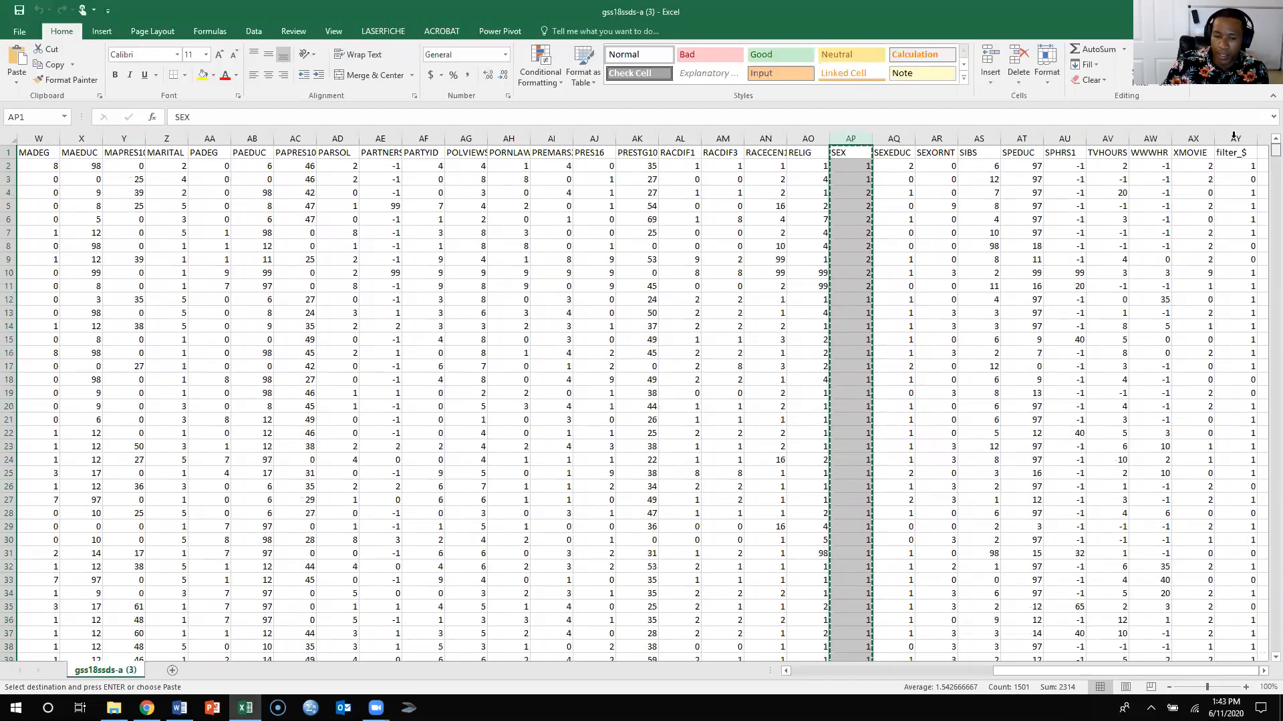
{"action": "left_click", "coordinate": [172, 670]}
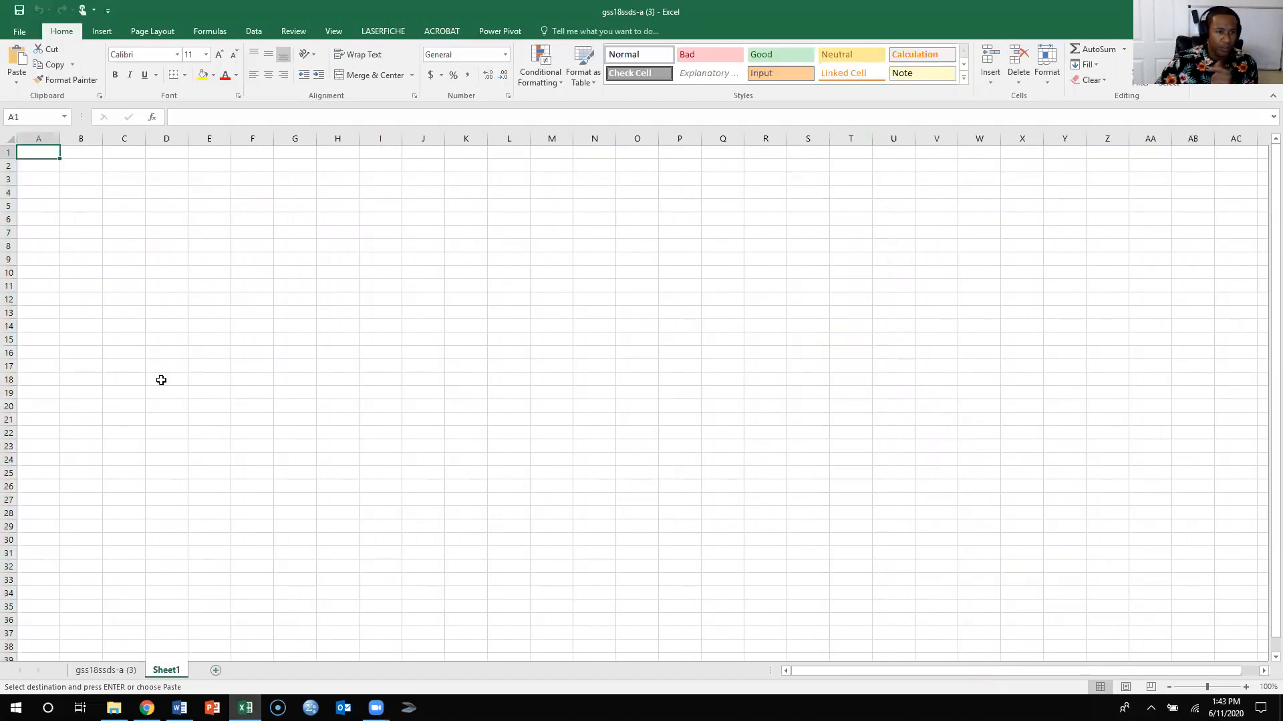
{"action": "left_click", "coordinate": [84, 135]}
{"action": "right_click", "coordinate": [84, 135]}
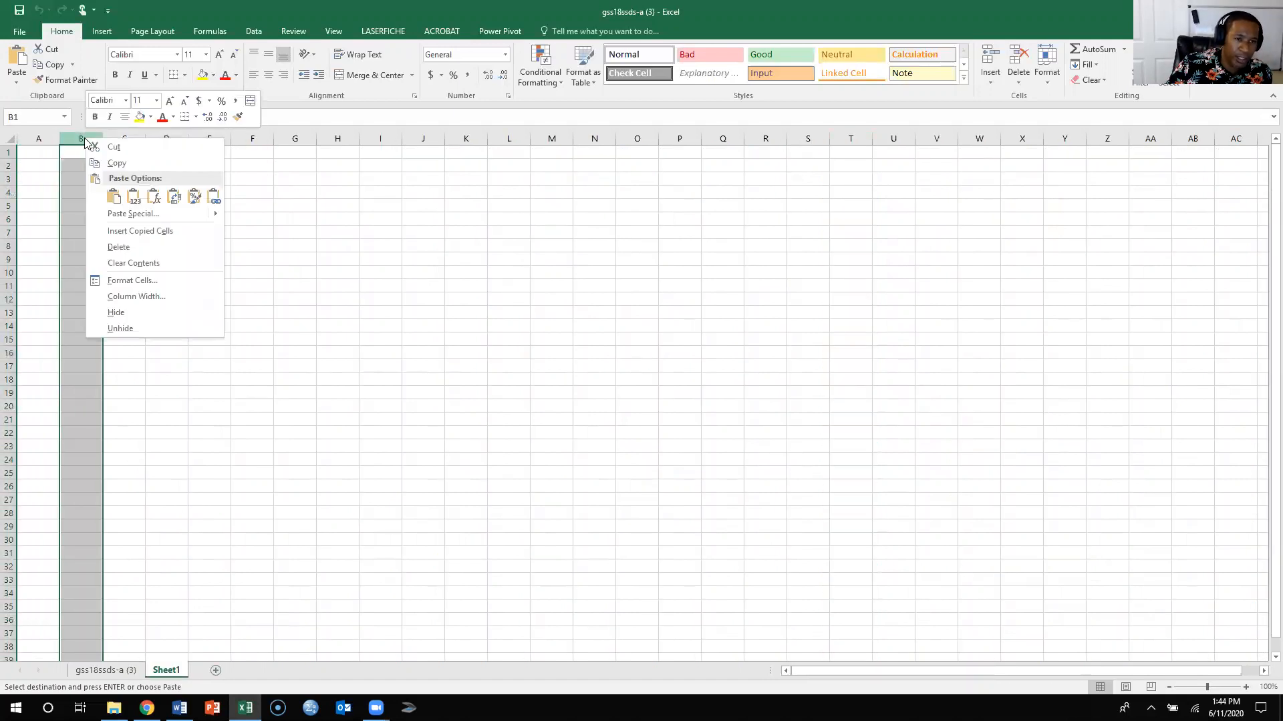
{"action": "left_click", "coordinate": [113, 196]}
{"action": "left_click", "coordinate": [173, 312]}
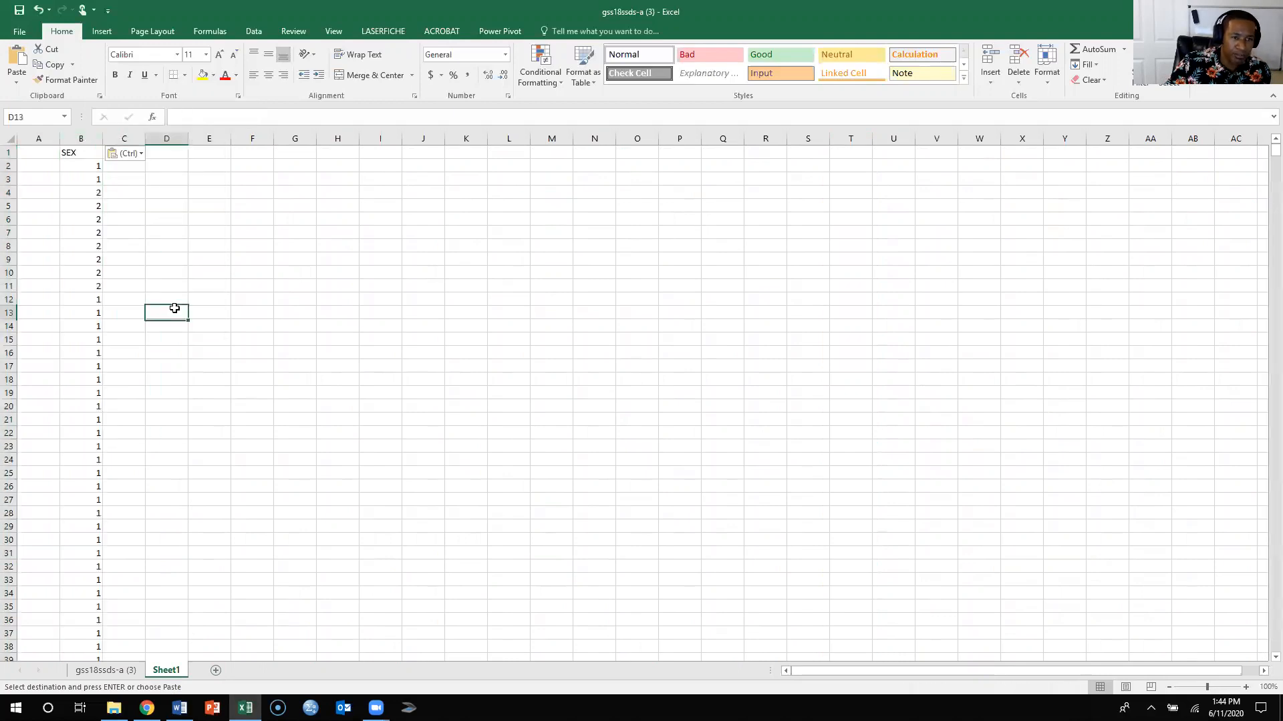
{"action": "left_click", "coordinate": [185, 257]}
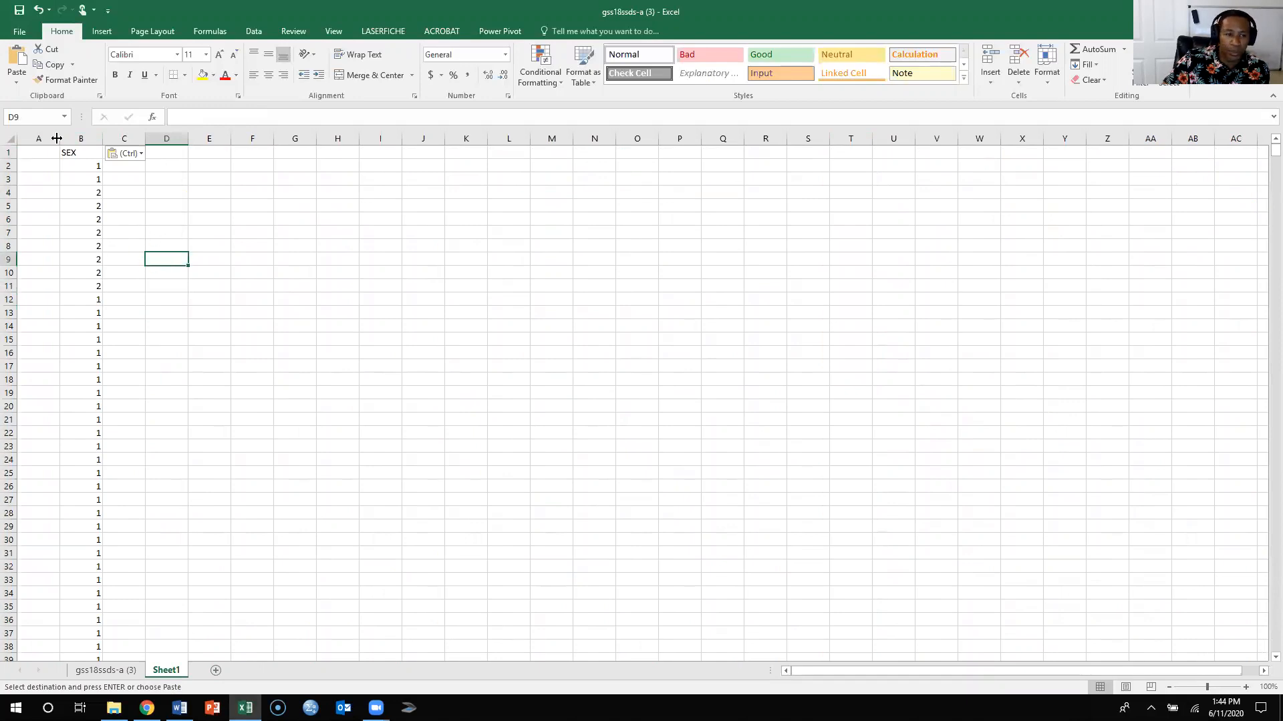
- Create a PivotTable from column B of Sheet1, placed on the existing worksheet at cell G10
{"action": "left_click", "coordinate": [82, 138]}
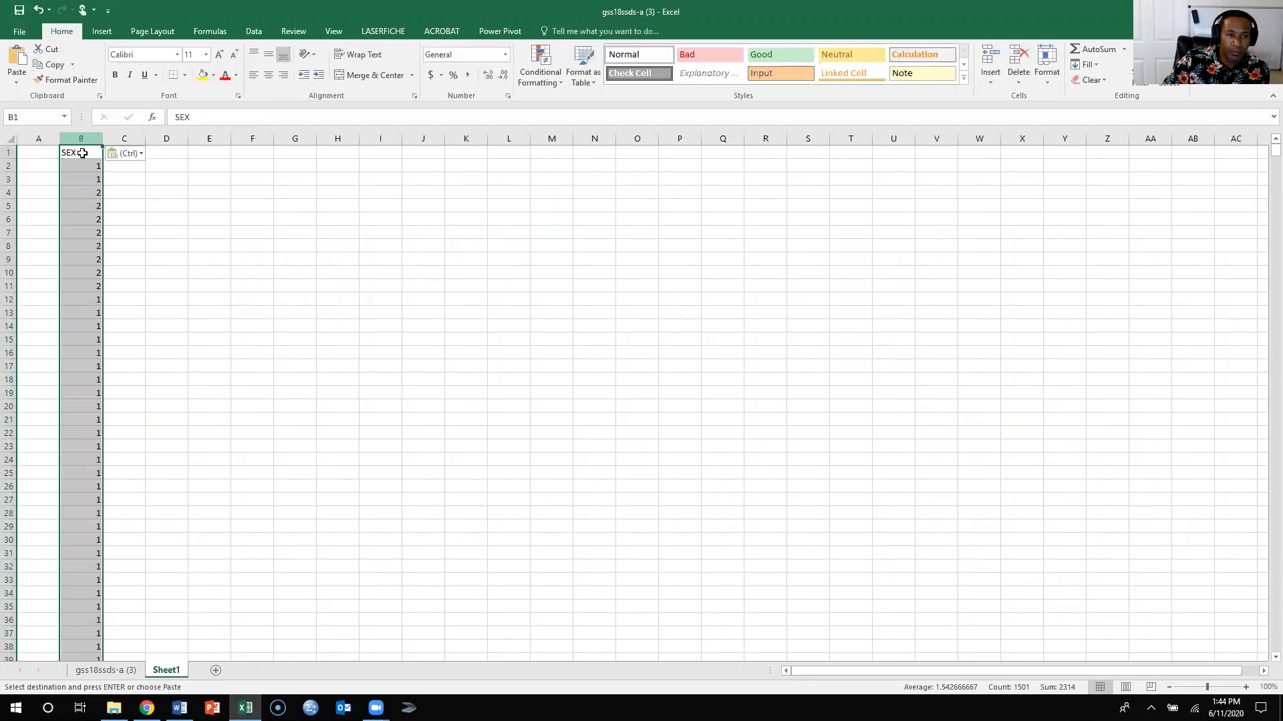
{"action": "left_click", "coordinate": [101, 32]}
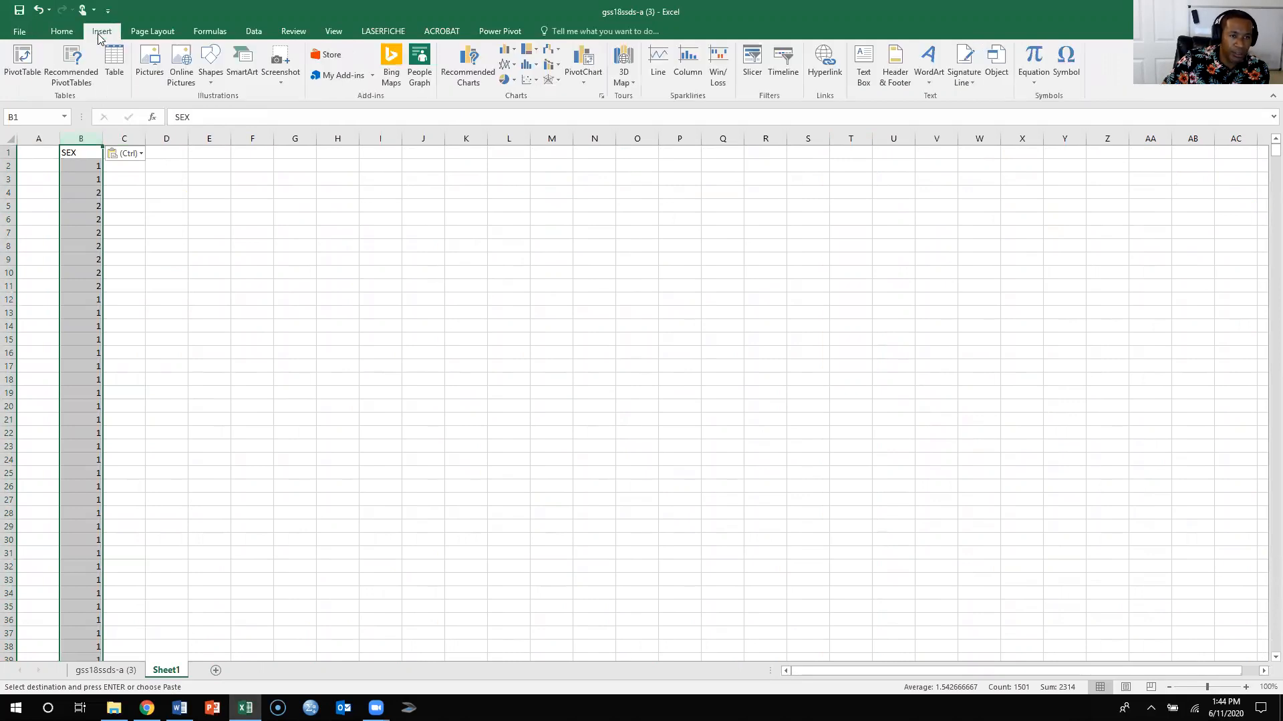
{"action": "left_click", "coordinate": [33, 64]}
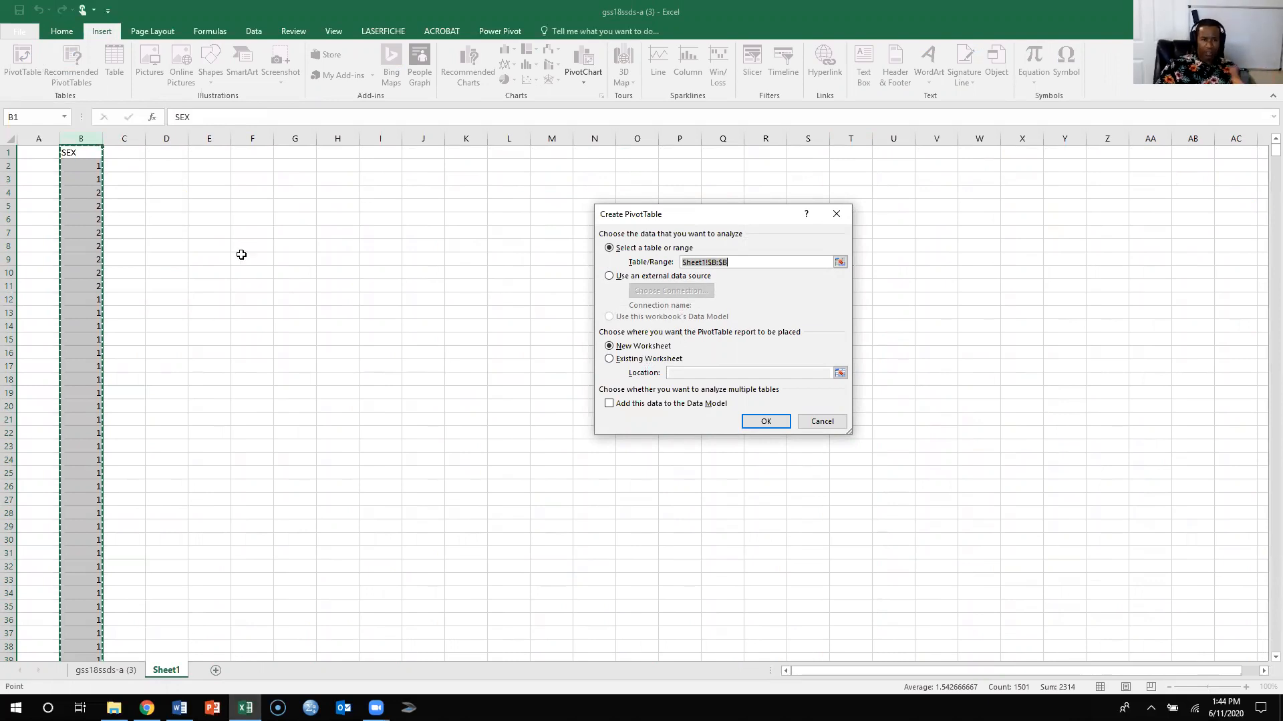
{"action": "left_click", "coordinate": [616, 361]}
{"action": "left_click", "coordinate": [294, 273]}
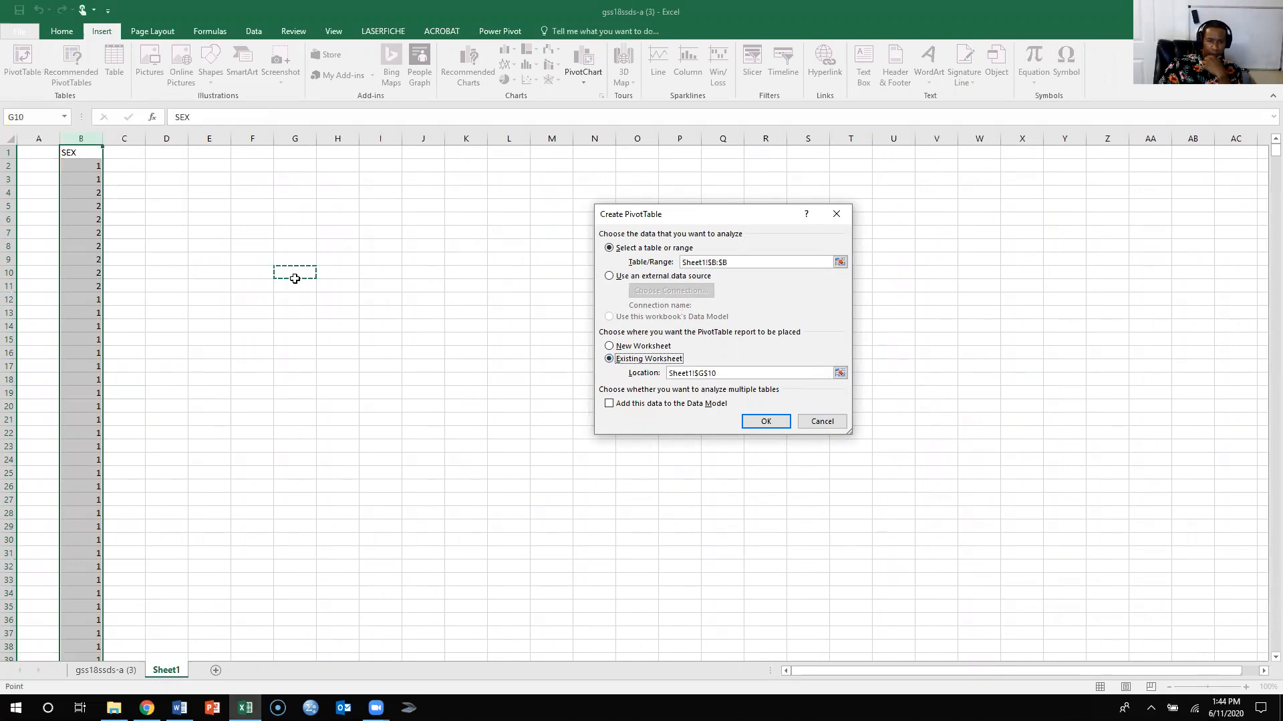
{"action": "left_click", "coordinate": [767, 422]}
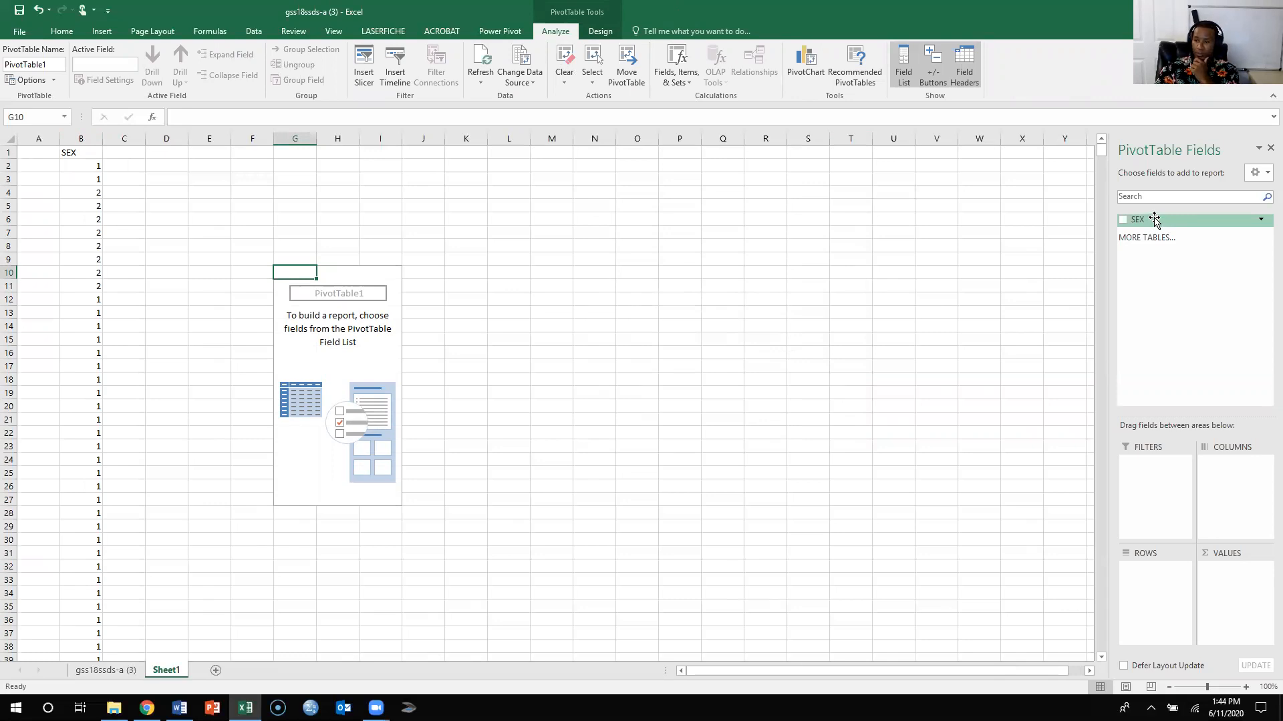
- Add the SEX field to the PivotTable's rows and three times to its values as counts
{"action": "left_click_drag", "start_coordinate": [1150, 223], "coordinate": [1169, 333]}
{"action": "left_click_drag", "start_coordinate": [1184, 513], "coordinate": [1161, 588]}
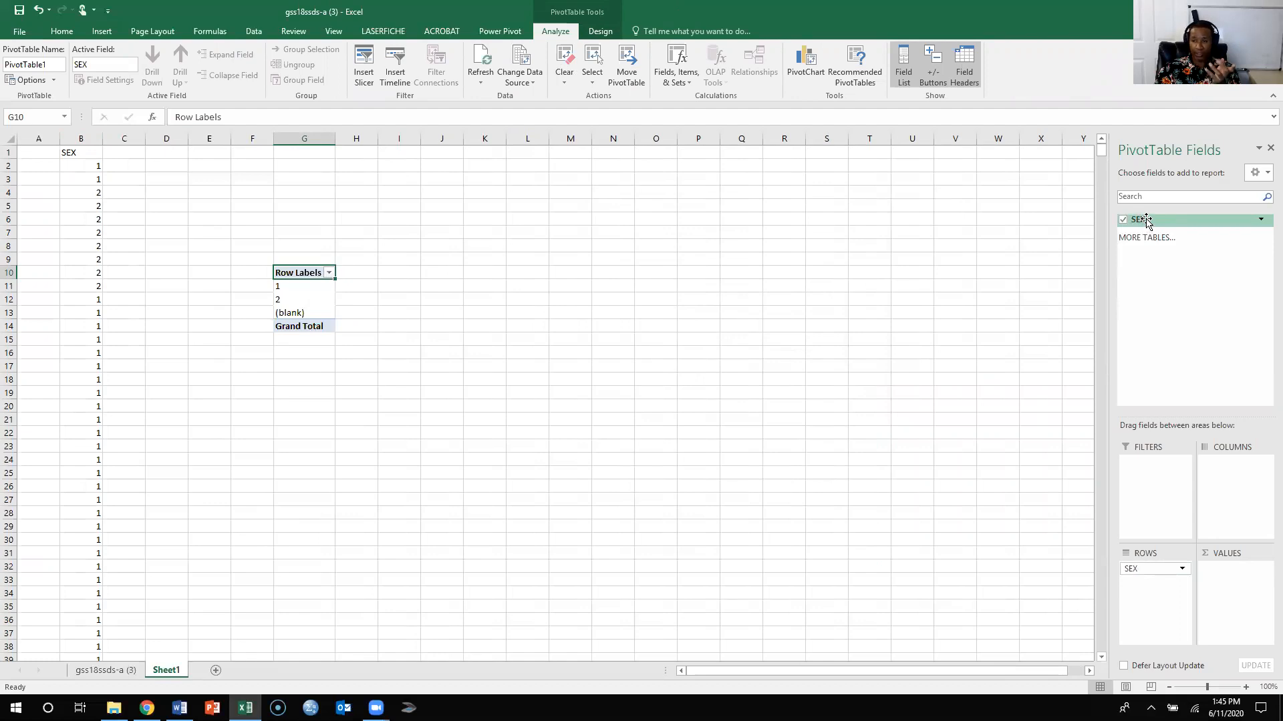
{"action": "left_click_drag", "start_coordinate": [1146, 220], "coordinate": [1229, 577]}
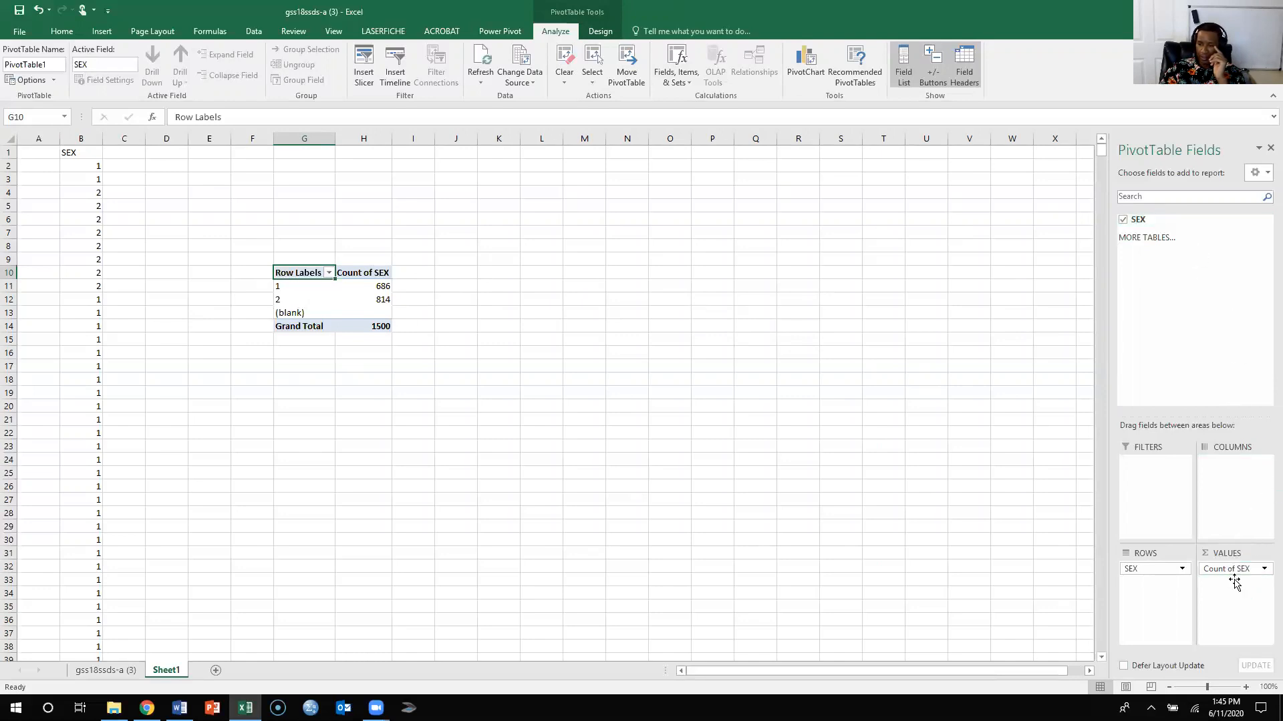
{"action": "left_click_drag", "start_coordinate": [1235, 583], "coordinate": [1235, 583]}
{"action": "left_click_drag", "start_coordinate": [1159, 220], "coordinate": [1239, 622]}
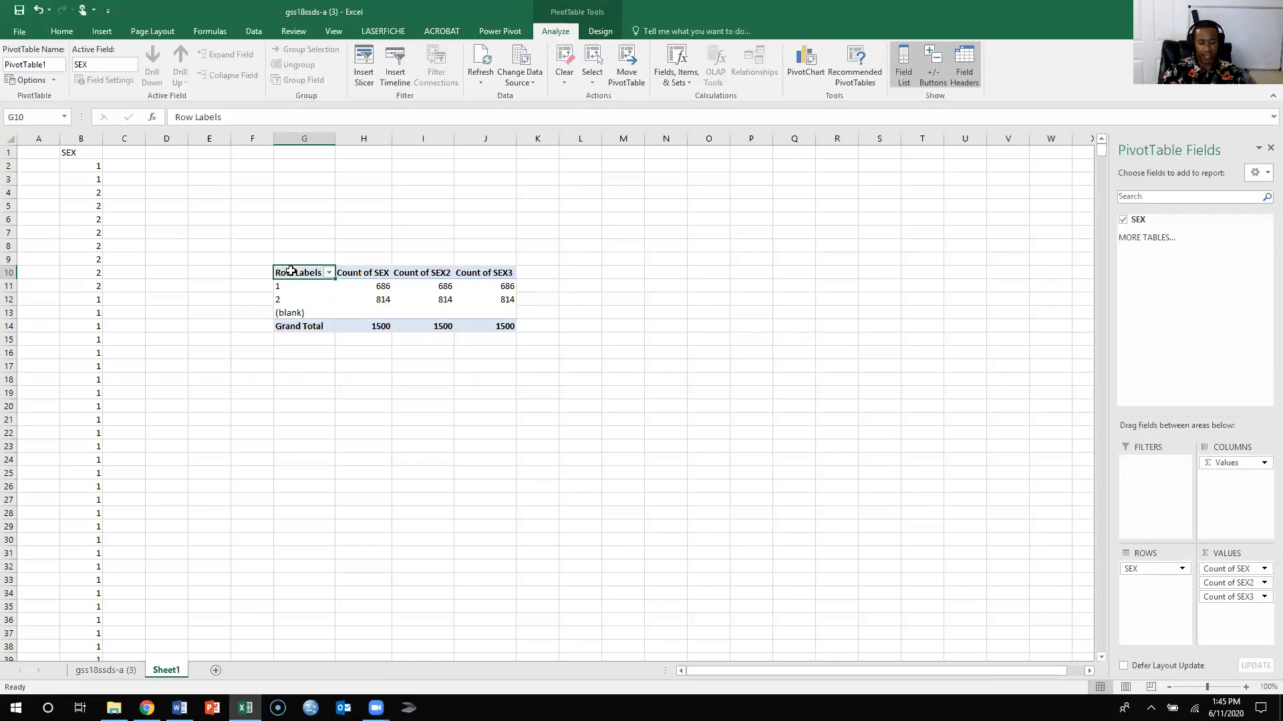
- Rename the PivotTable's row labels heading in cell G10 to Sex
{"action": "type", "text": "Sex"}
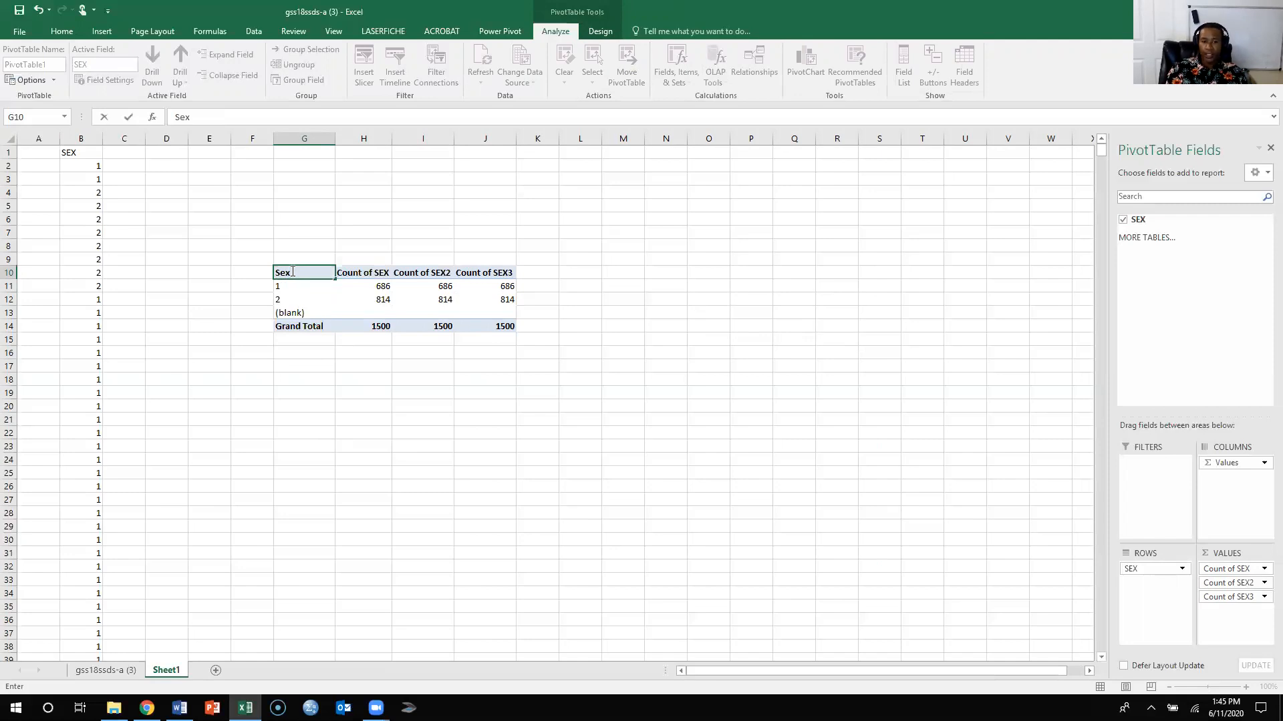
{"action": "key", "text": "Return"}
{"action": "key", "text": "Return"}
{"action": "key", "text": "Down"}
{"action": "key", "text": "Up"}
{"action": "key", "text": "Down"}
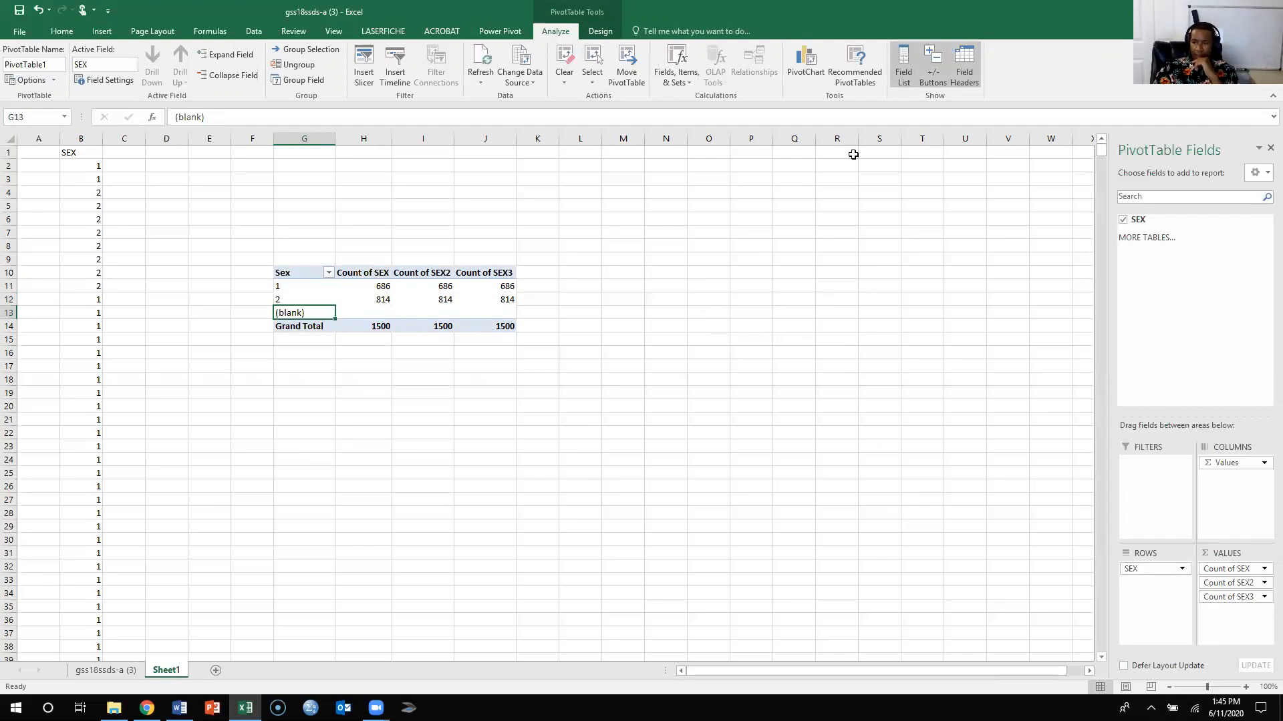
- Filter the PivotTable's SEX field to exclude the (blank) item
{"action": "left_click", "coordinate": [1261, 220]}
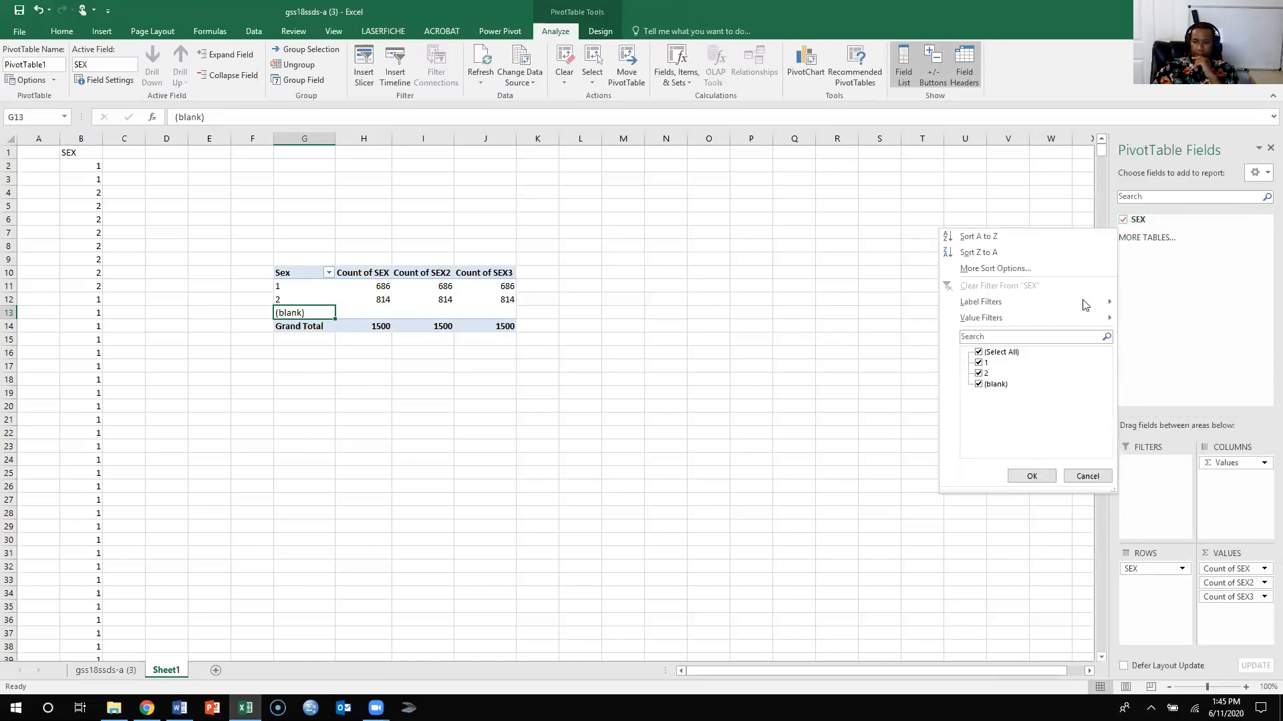
{"action": "left_click", "coordinate": [980, 384]}
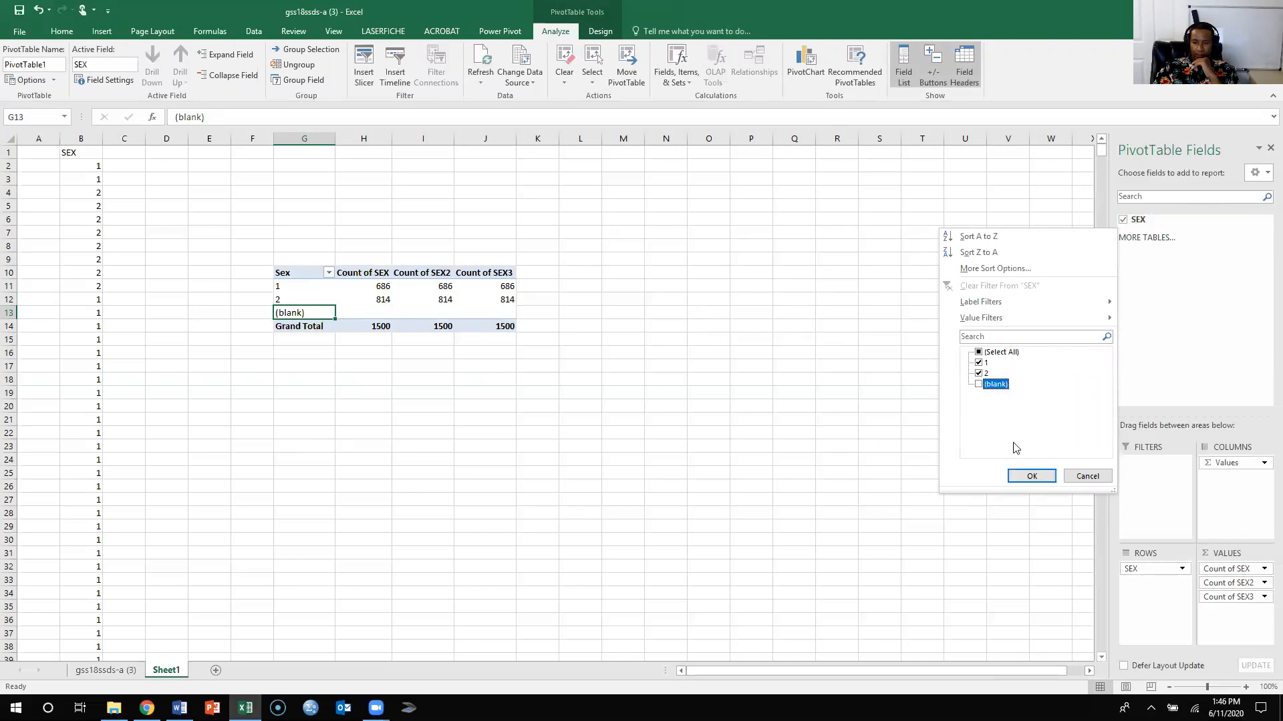
{"action": "left_click", "coordinate": [1023, 477]}
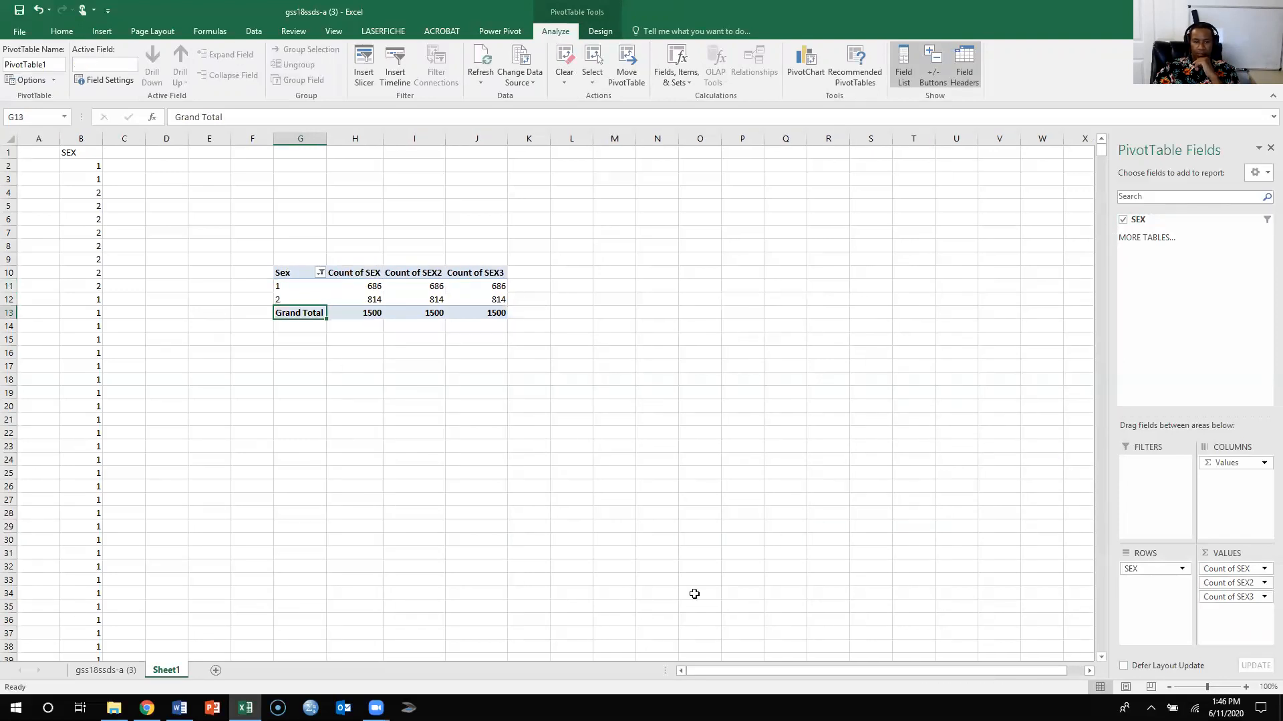
{"action": "left_click", "coordinate": [415, 500]}
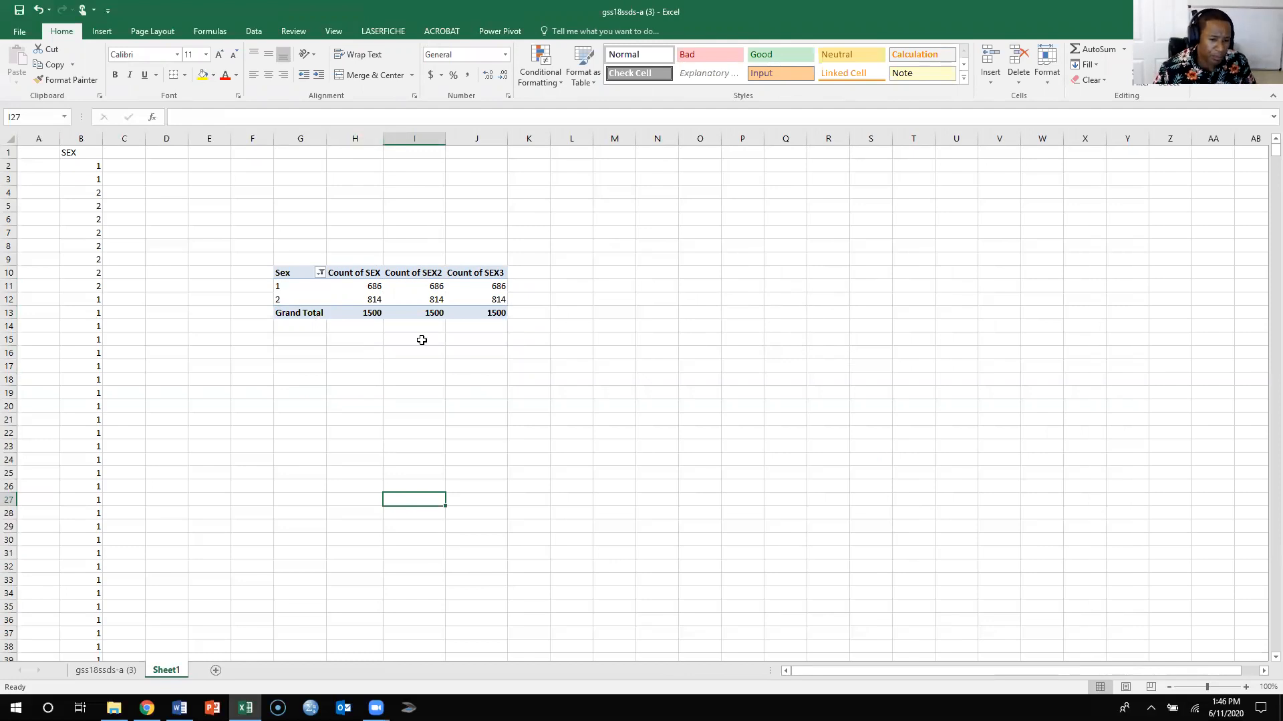
- Switch to Chrome and open the SPSS and GSS Data Set page from the course home page's Data Sets module
{"action": "mouse_move", "coordinate": [415, 313]}
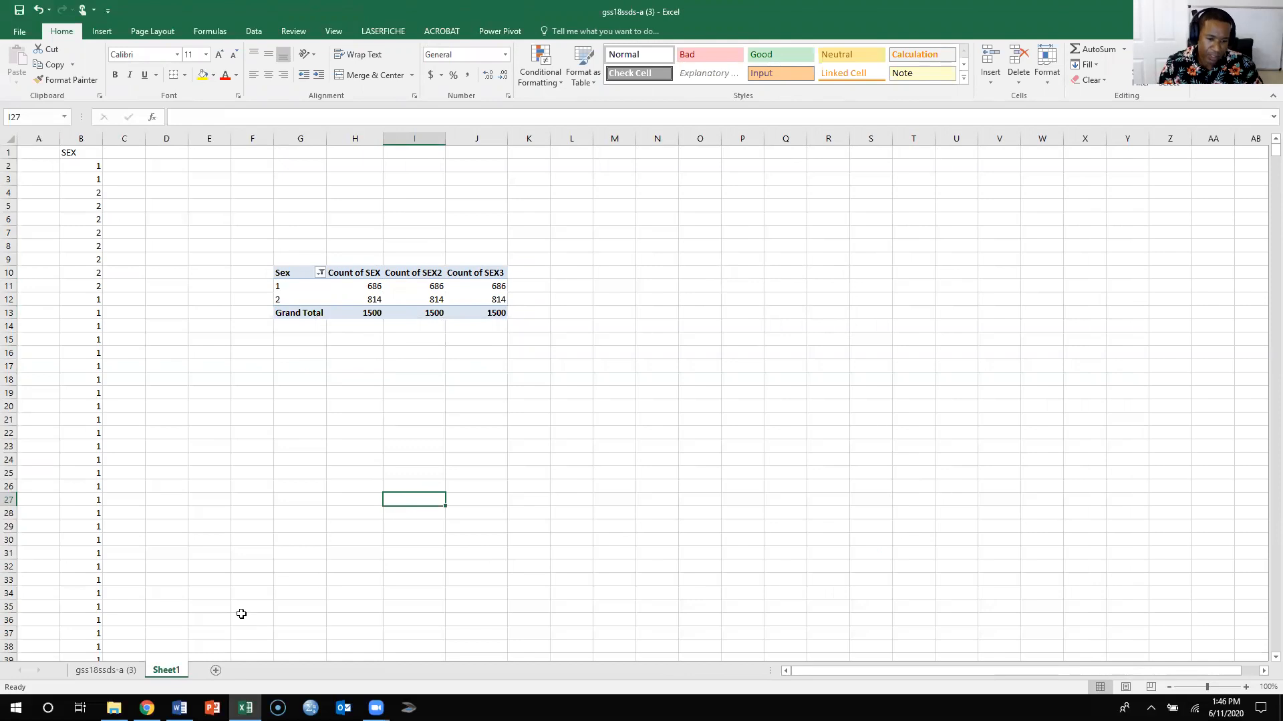
{"action": "left_click", "coordinate": [147, 708]}
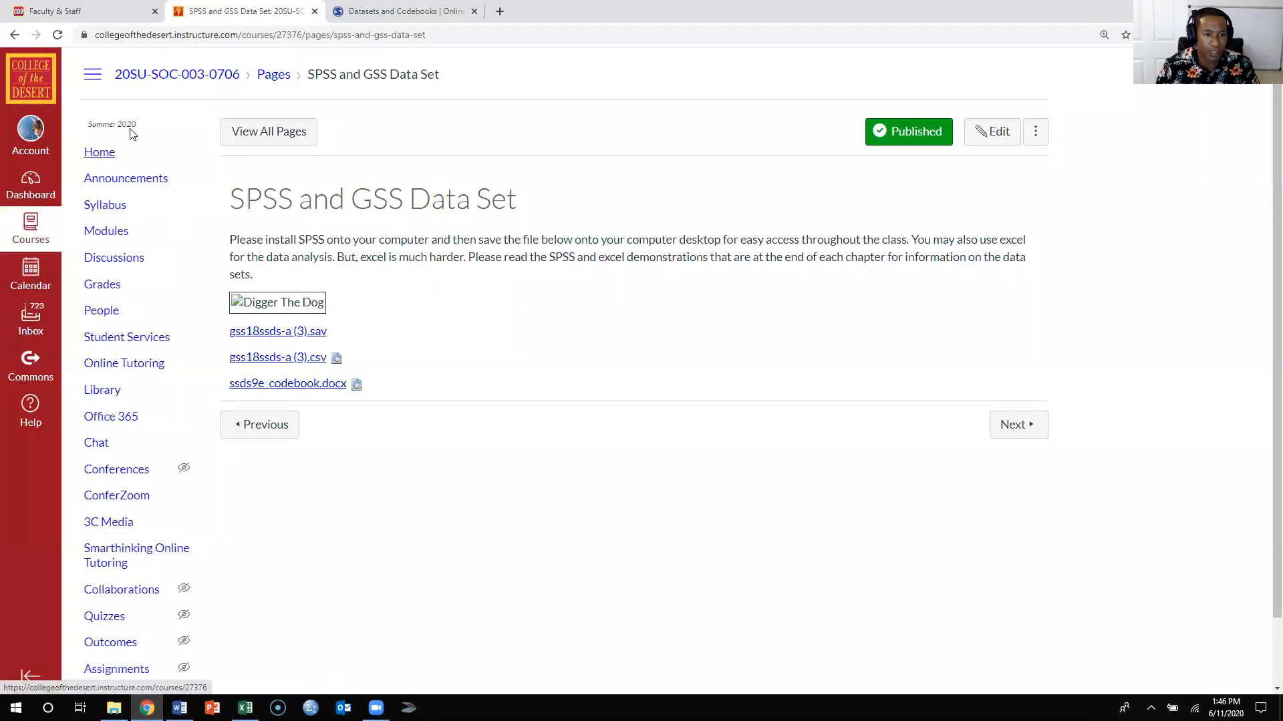
{"action": "left_click", "coordinate": [107, 153]}
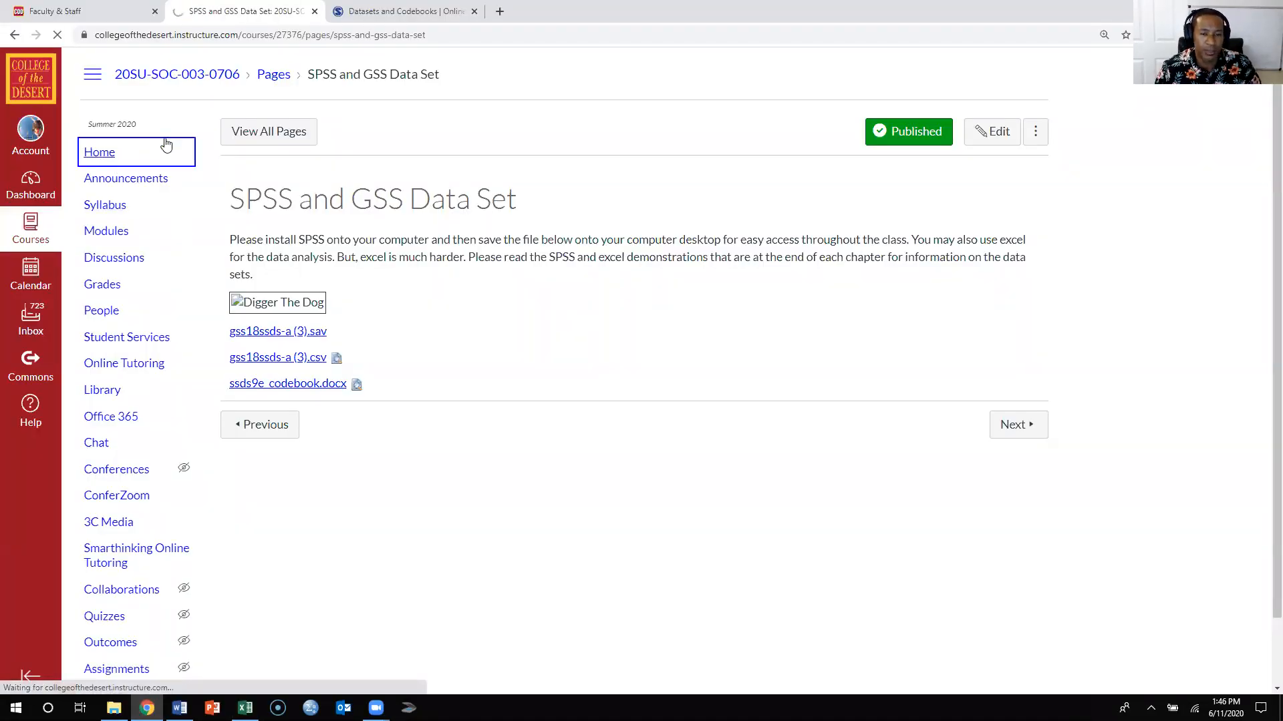
{"action": "scroll", "coordinate": [441, 260], "scroll_direction": "down", "scroll_amount": 5}
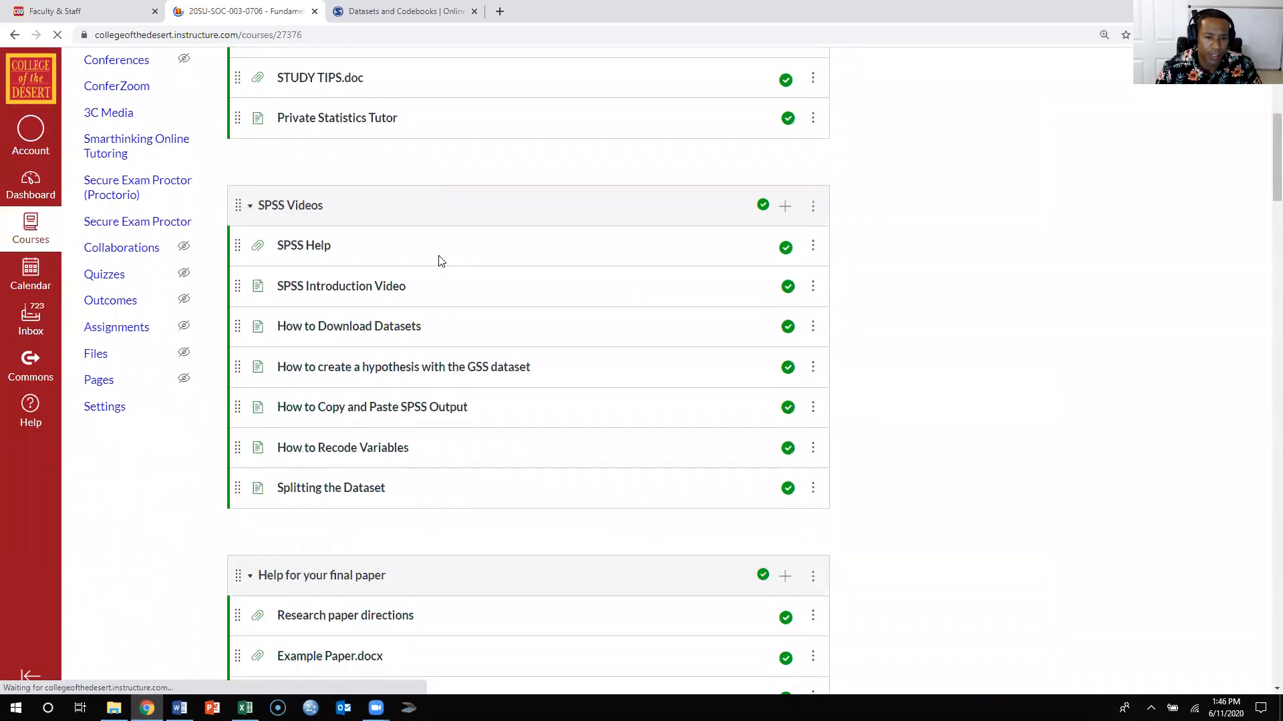
{"action": "scroll", "coordinate": [439, 262], "scroll_direction": "down", "scroll_amount": 10}
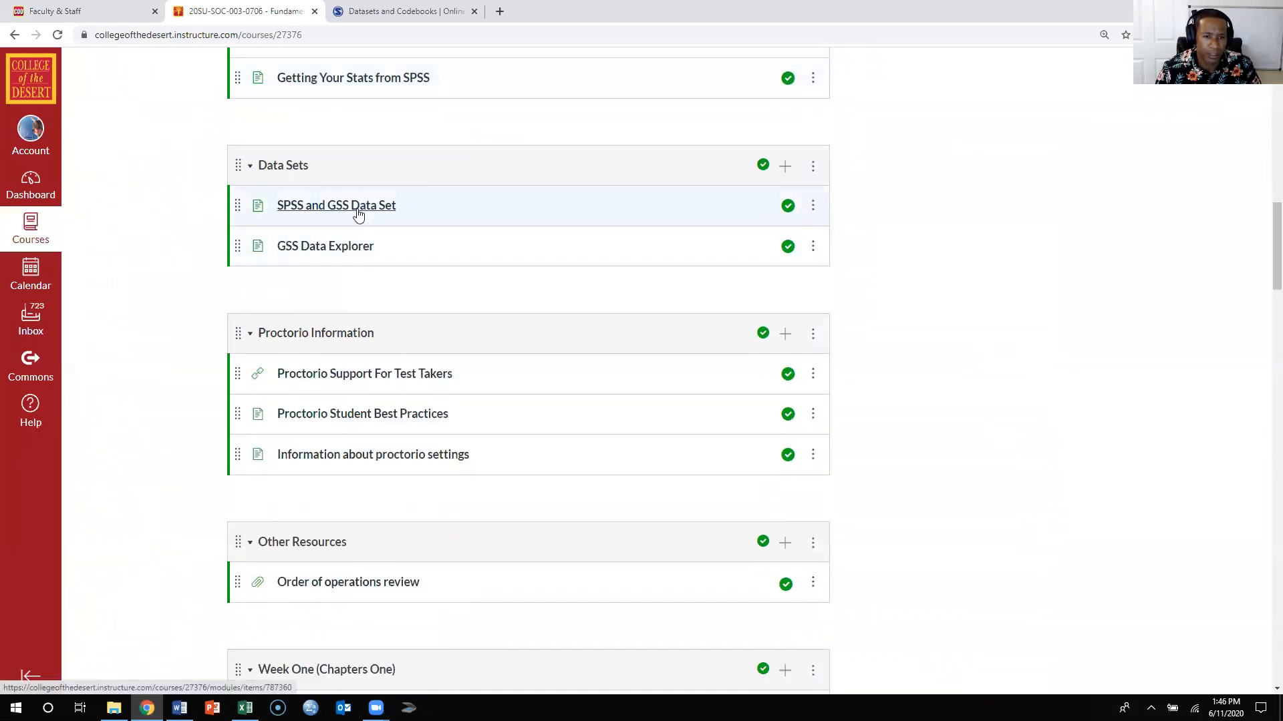
{"action": "left_click", "coordinate": [357, 208]}
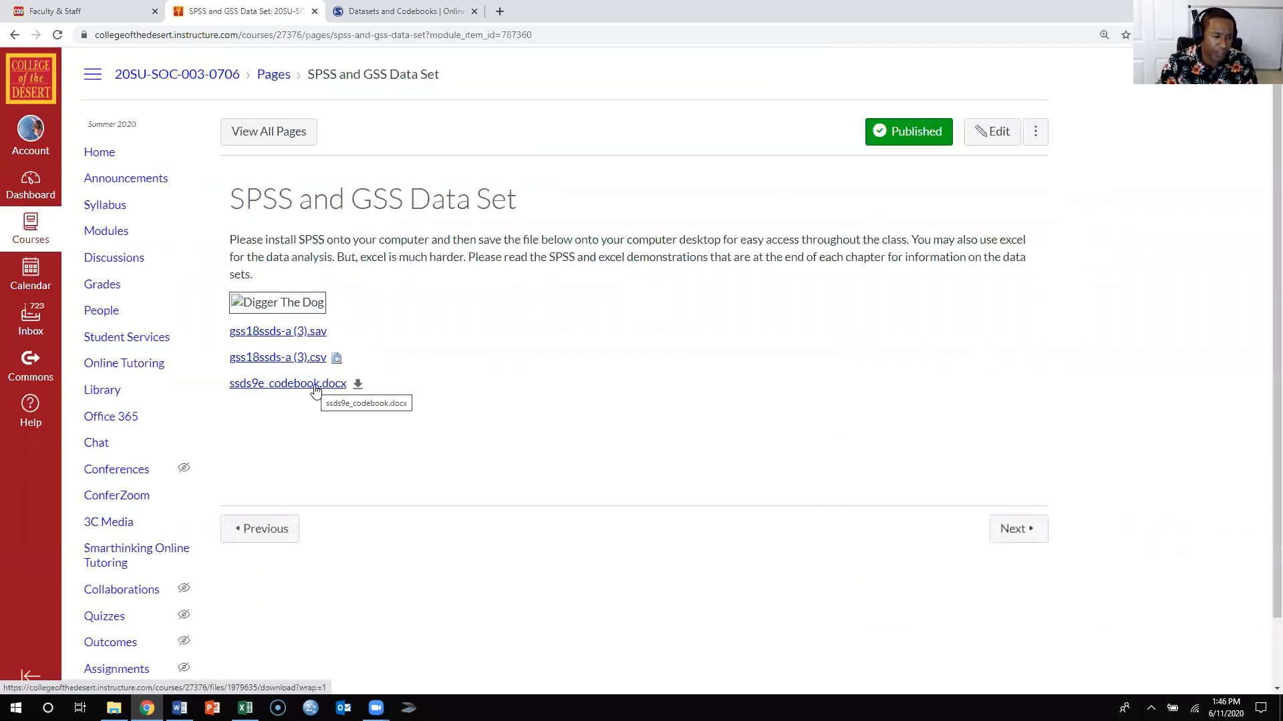
- Download ssds9e_codebook.docx, open it in Word and enable editing
{"action": "left_click", "coordinate": [315, 390]}
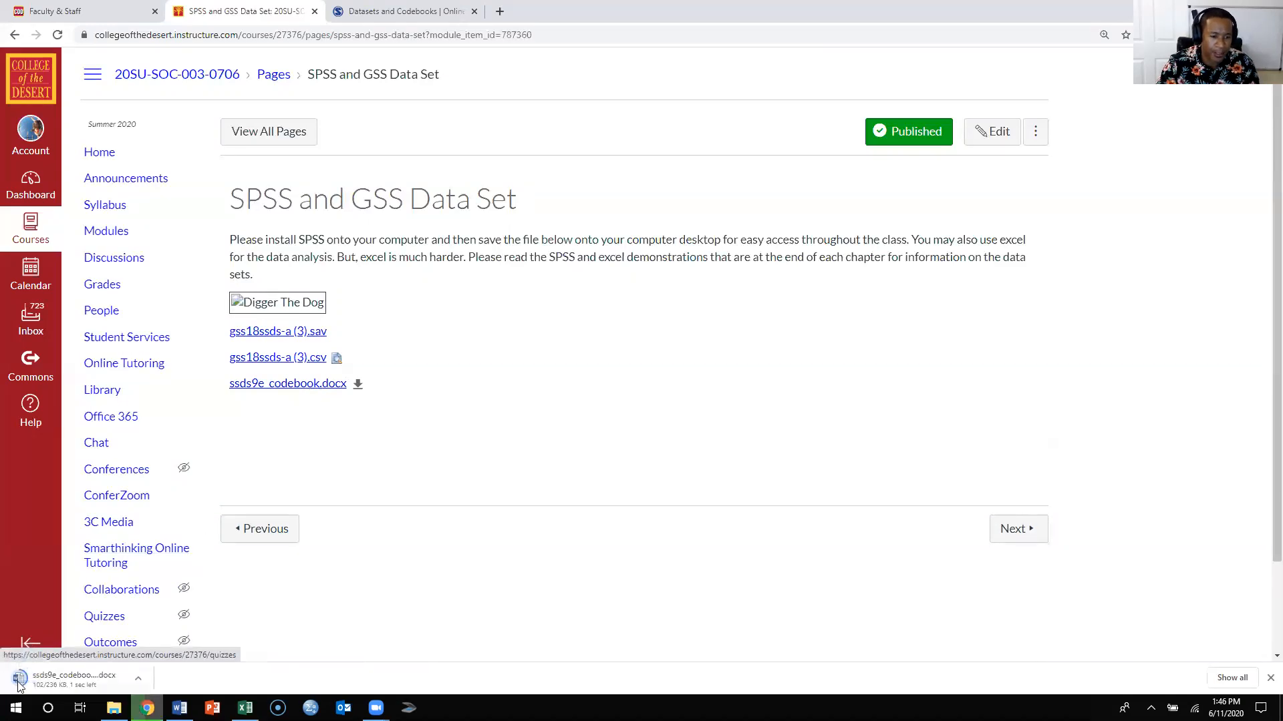
{"action": "left_click", "coordinate": [38, 680]}
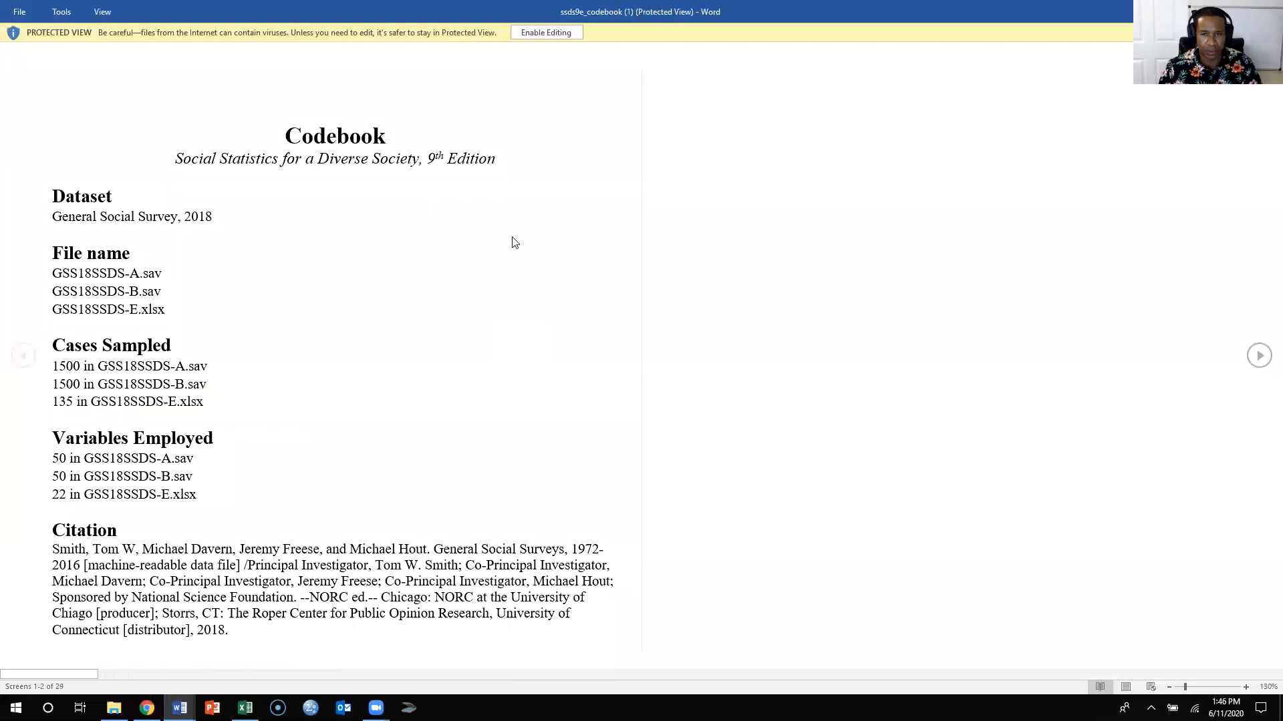
{"action": "left_click", "coordinate": [553, 35]}
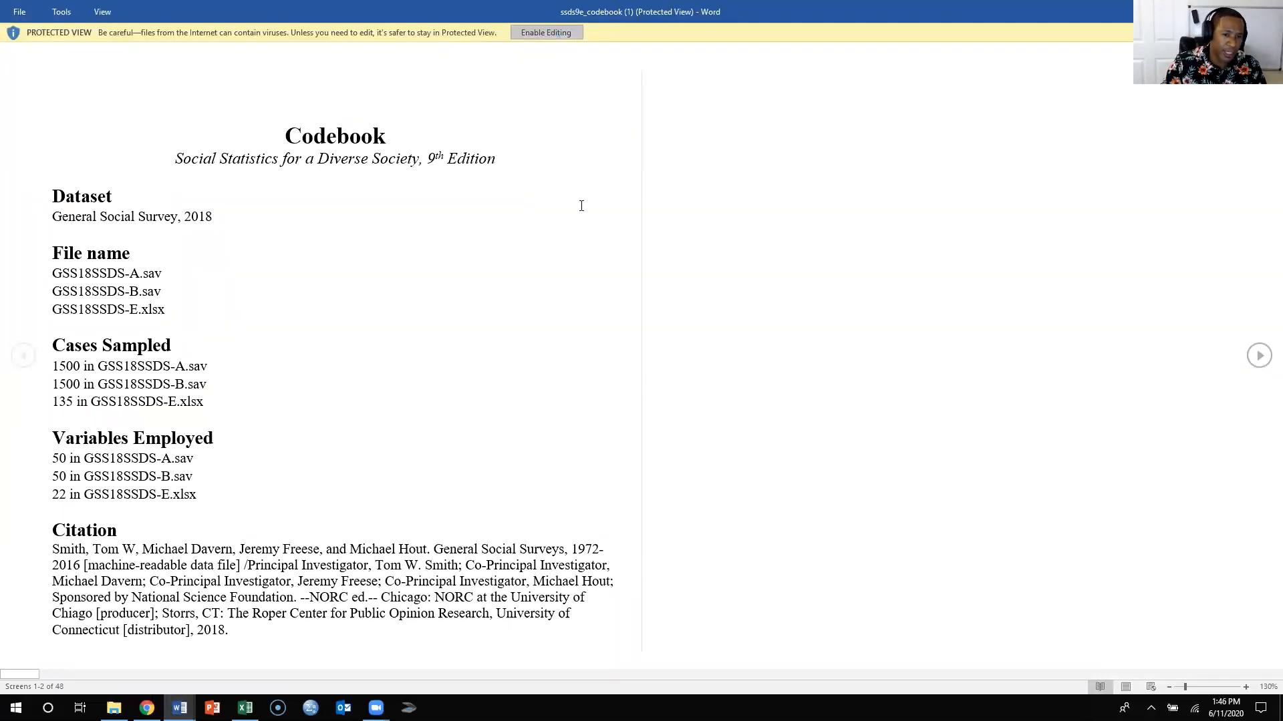
- Find the SEX variable's entry on page 39 of the codebook and read what its valid value codes mean
{"action": "scroll", "coordinate": [659, 404], "scroll_direction": "down", "scroll_amount": 20}
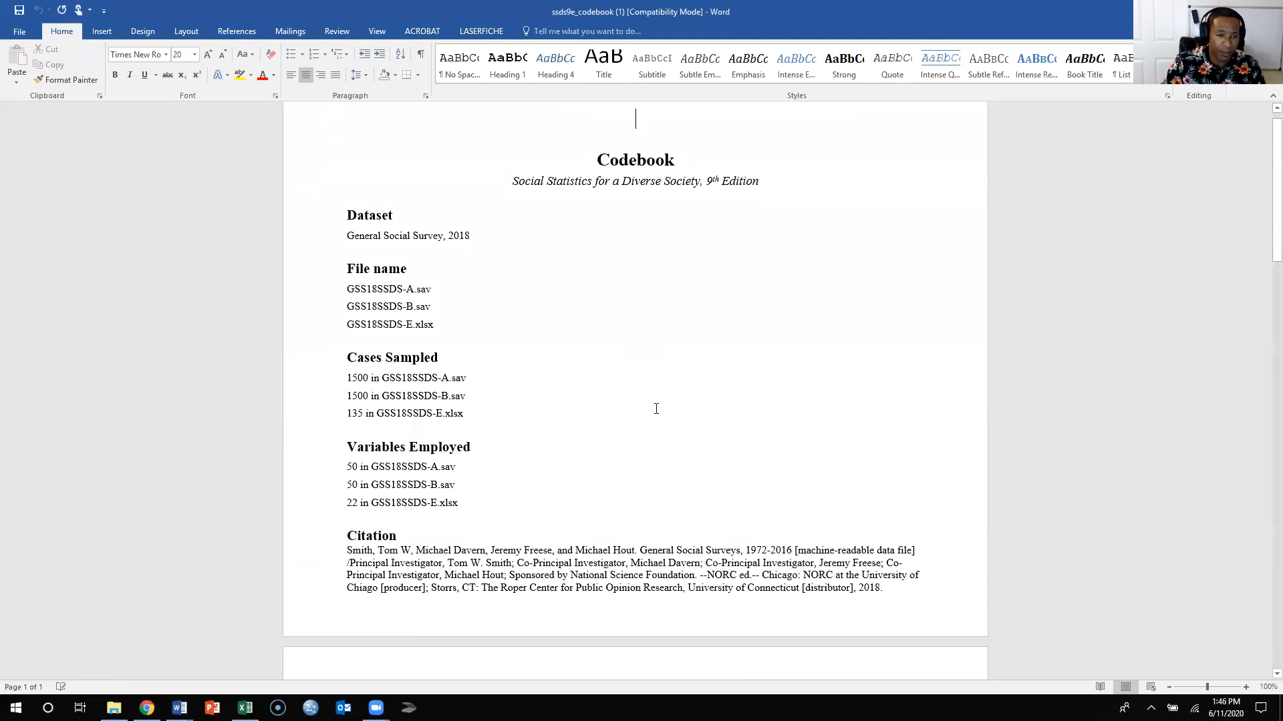
{"action": "scroll", "coordinate": [834, 385], "scroll_direction": "up", "scroll_amount": 4}
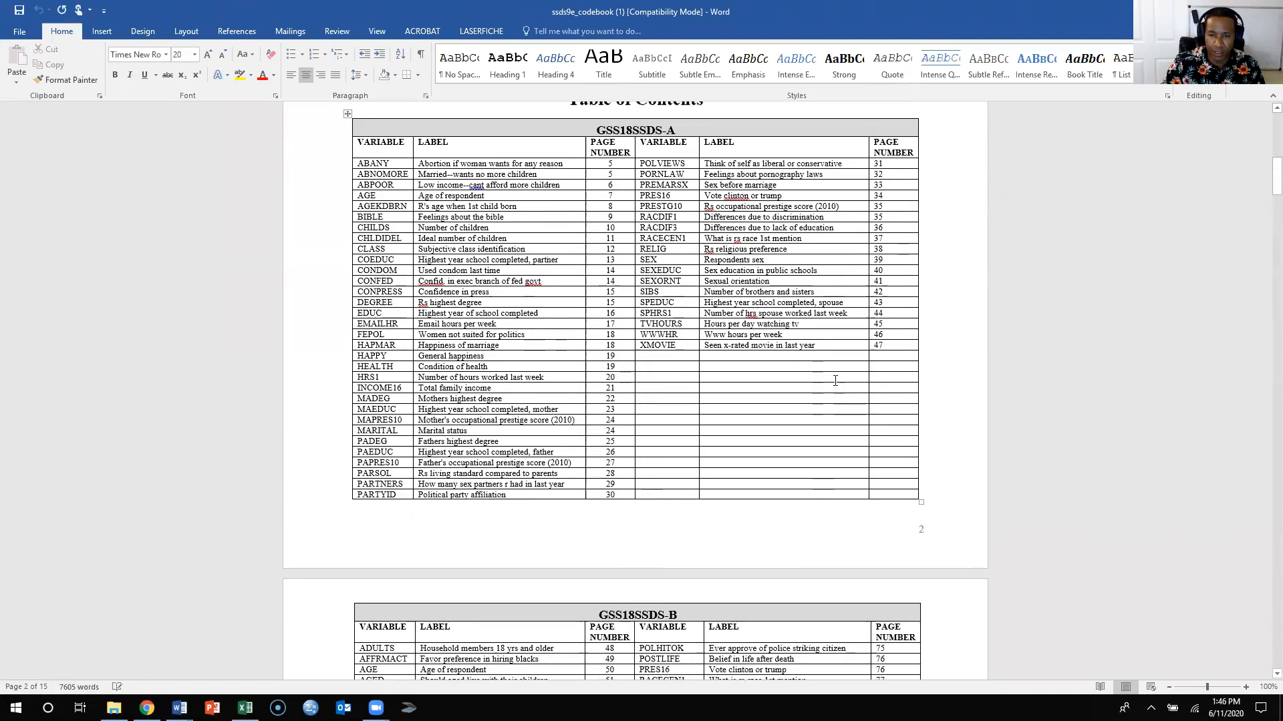
{"action": "scroll", "coordinate": [835, 382], "scroll_direction": "down", "scroll_amount": 2}
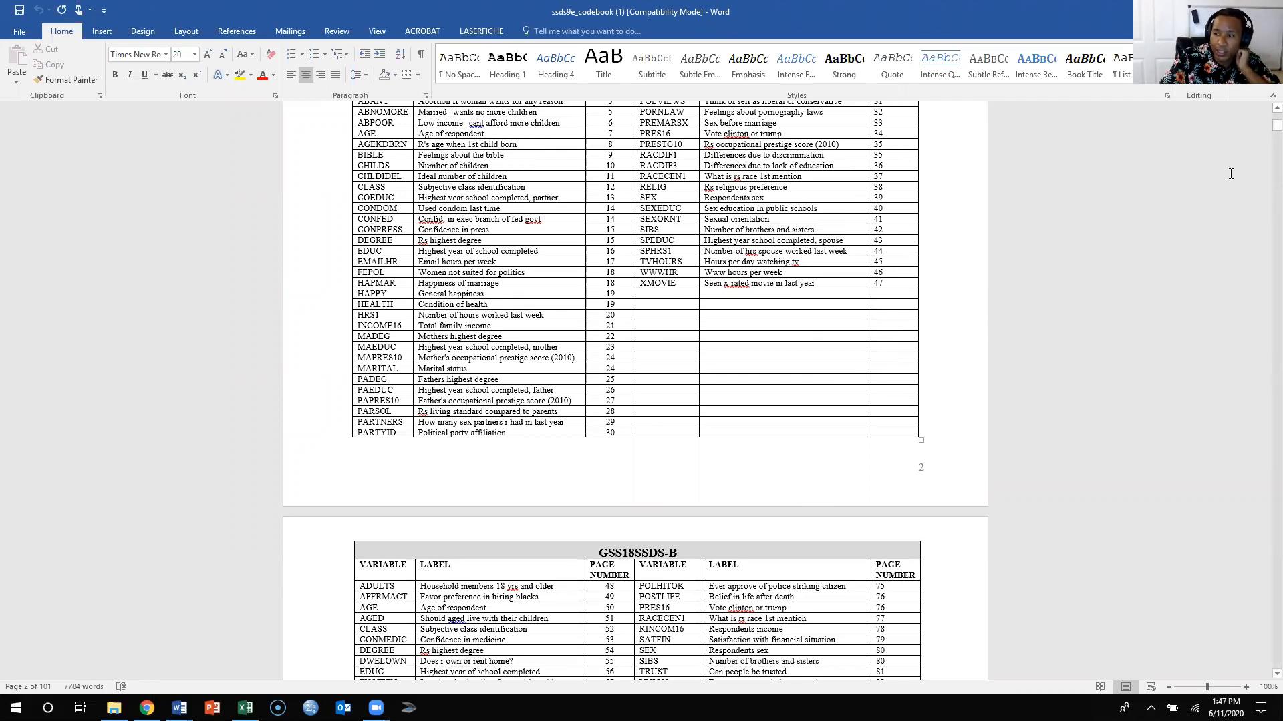
{"action": "left_click_drag", "start_coordinate": [1276, 126], "coordinate": [1243, 321]}
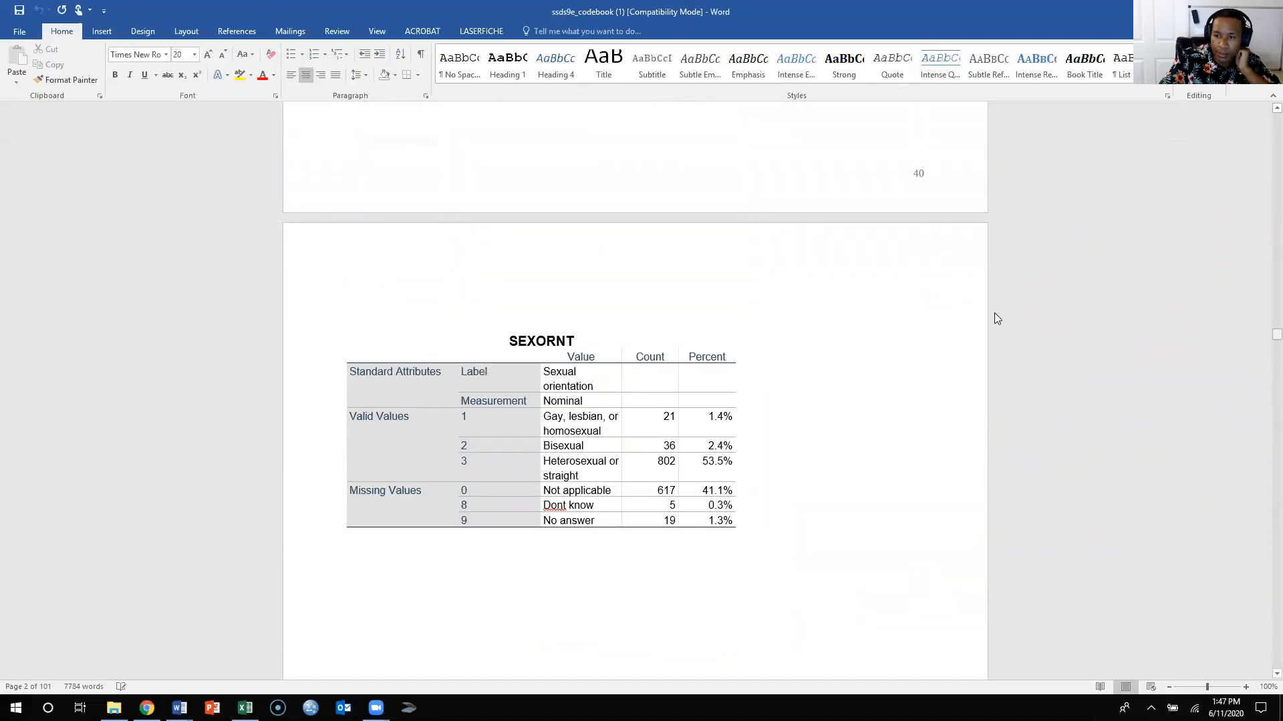
{"action": "scroll", "coordinate": [970, 312], "scroll_direction": "up", "scroll_amount": 18}
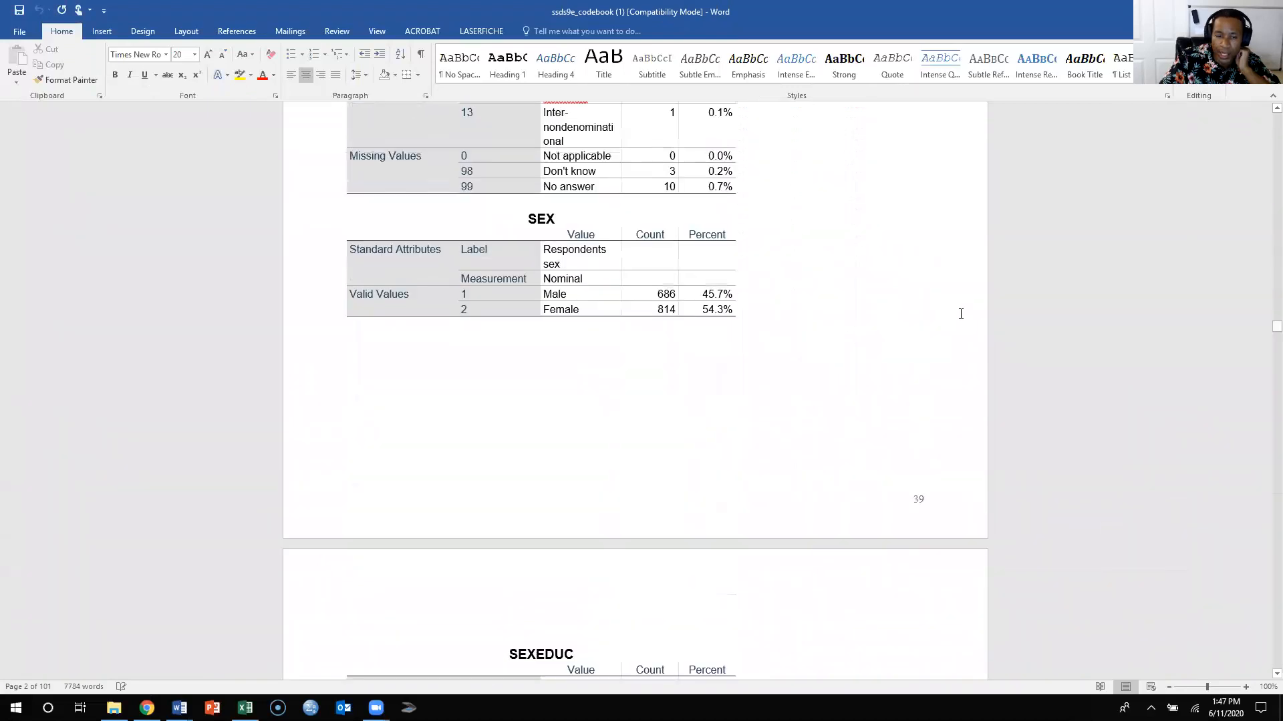
{"action": "scroll", "coordinate": [960, 314], "scroll_direction": "up", "scroll_amount": 2}
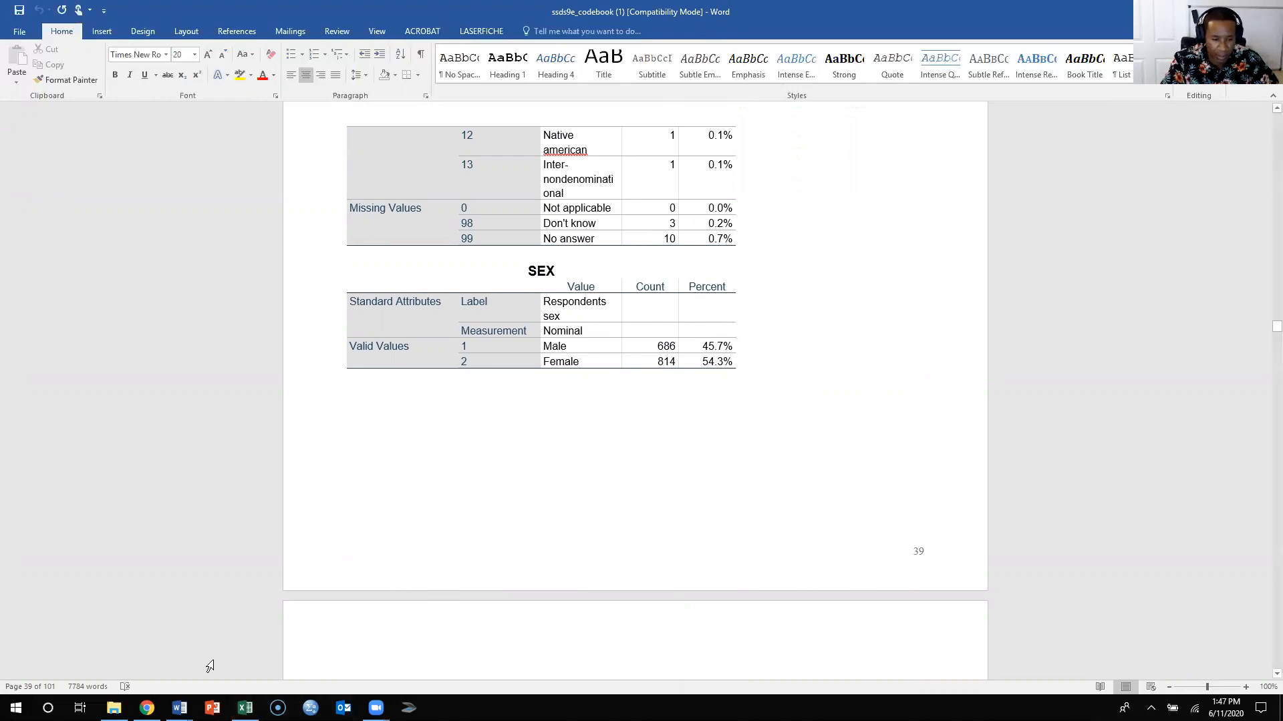
- Switch to Excel and relabel the PivotTable's row items, replacing 1 with Male and 2 with Femal
{"action": "left_click", "coordinate": [245, 708]}
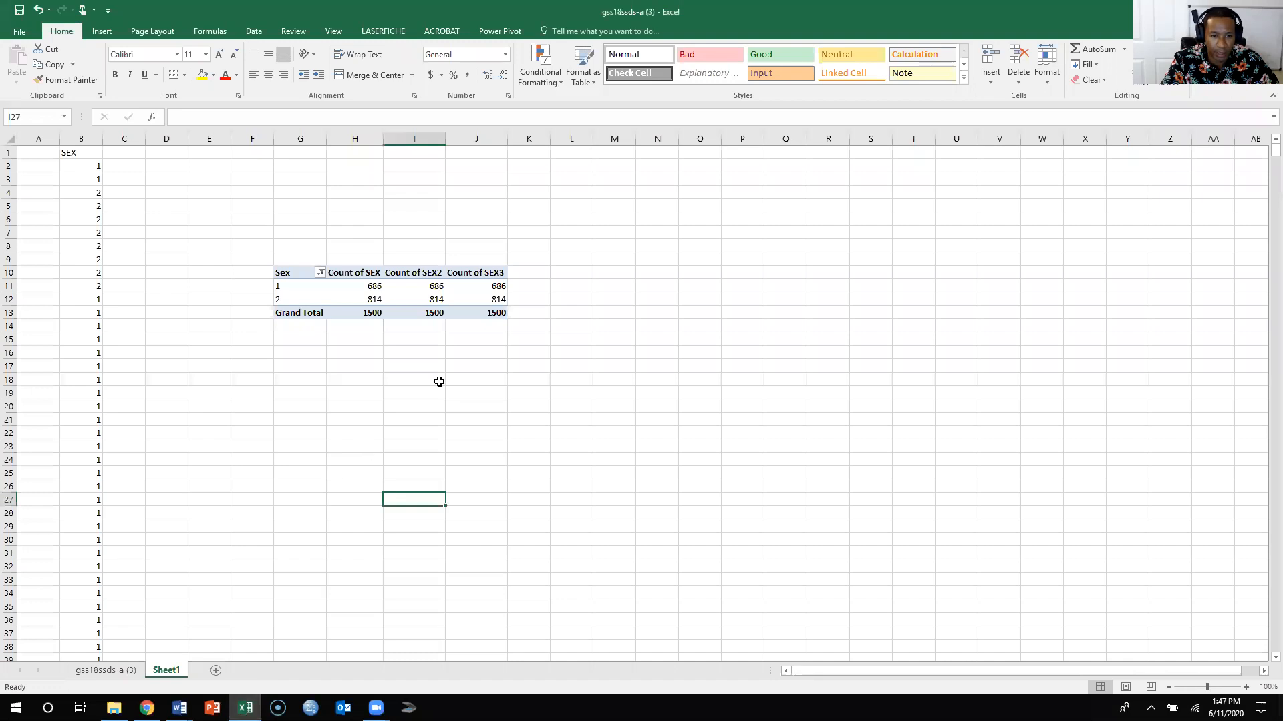
{"action": "left_click", "coordinate": [413, 394]}
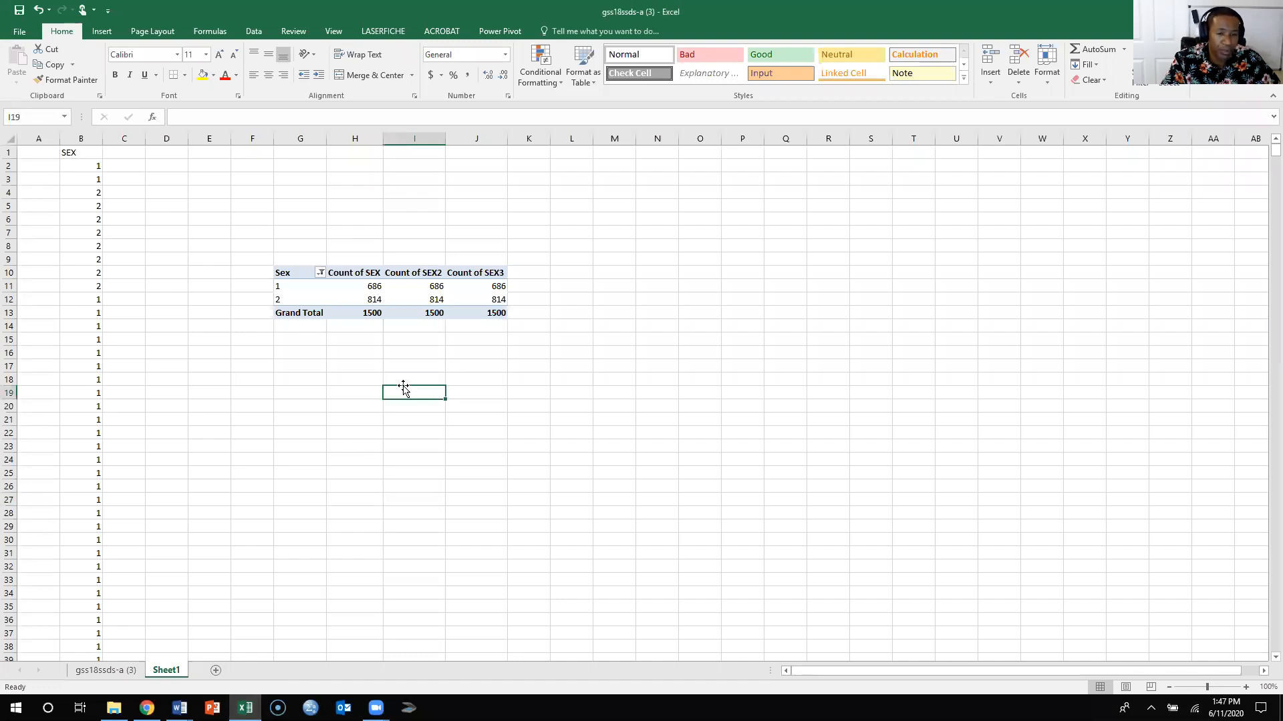
{"action": "left_click", "coordinate": [297, 289]}
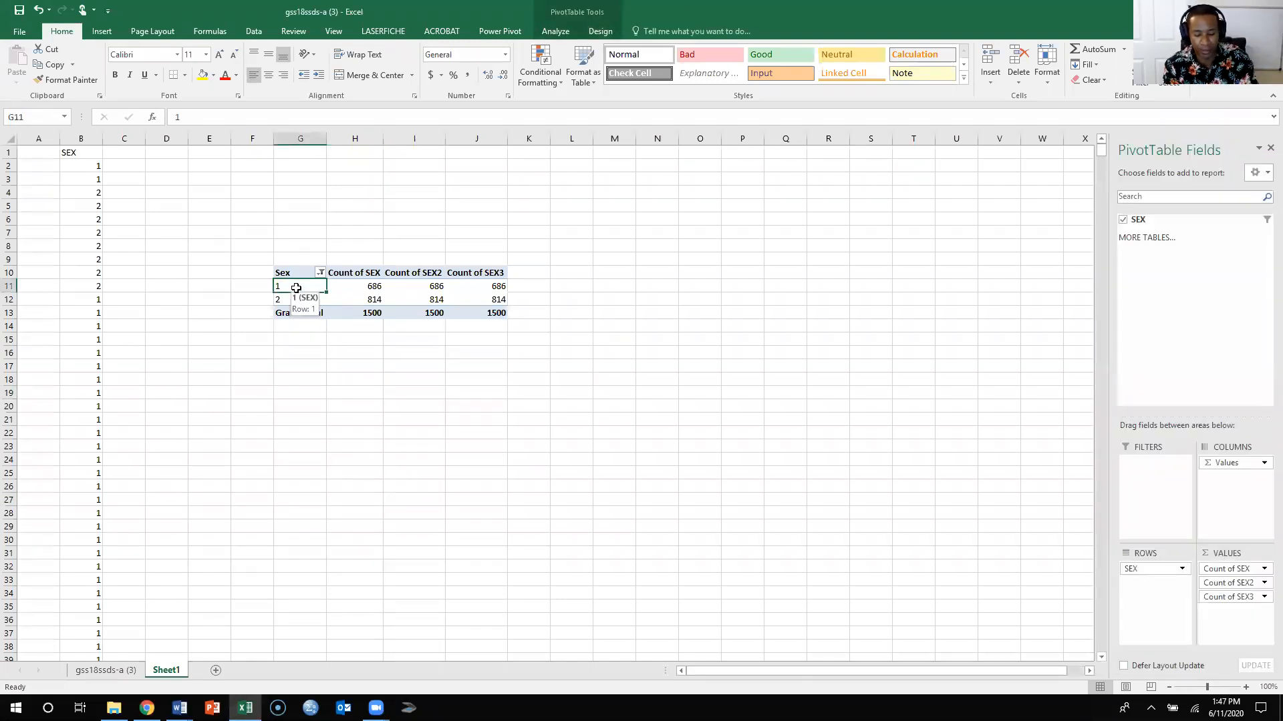
{"action": "type", "text": "Male"}
{"action": "key", "text": "Return"}
{"action": "type", "text": "Femal"}
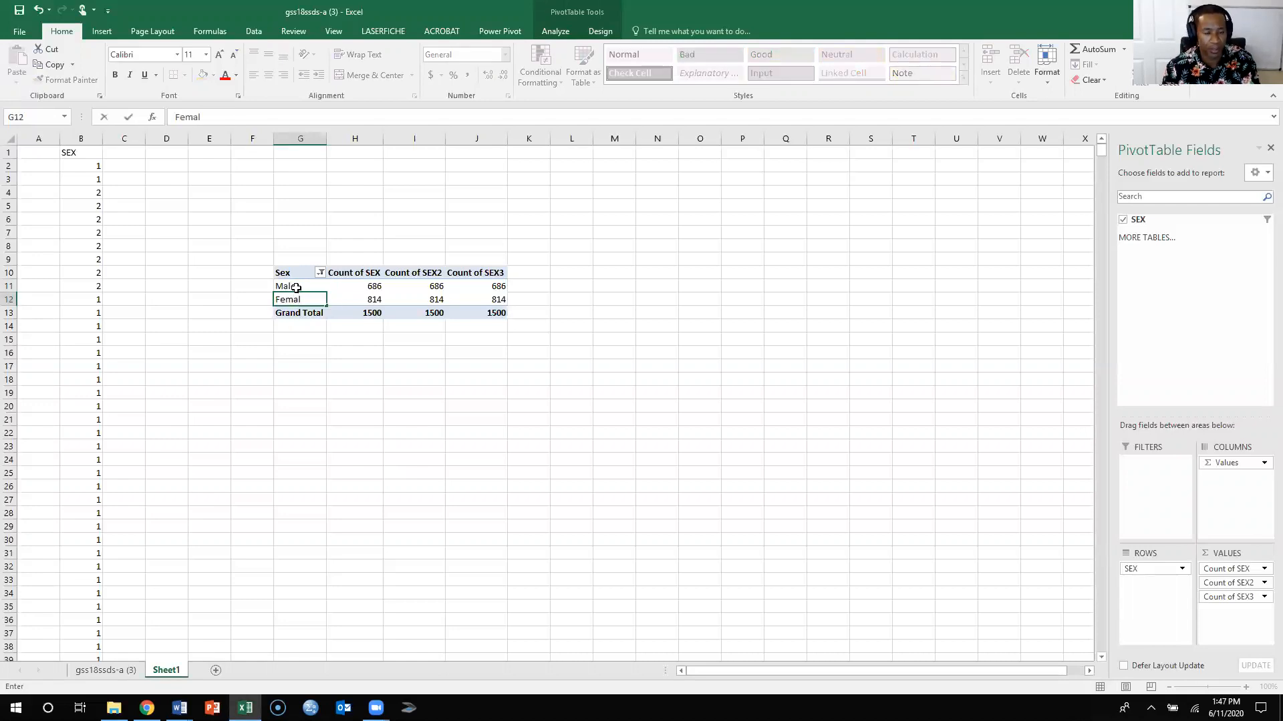
{"action": "left_click", "coordinate": [296, 287]}
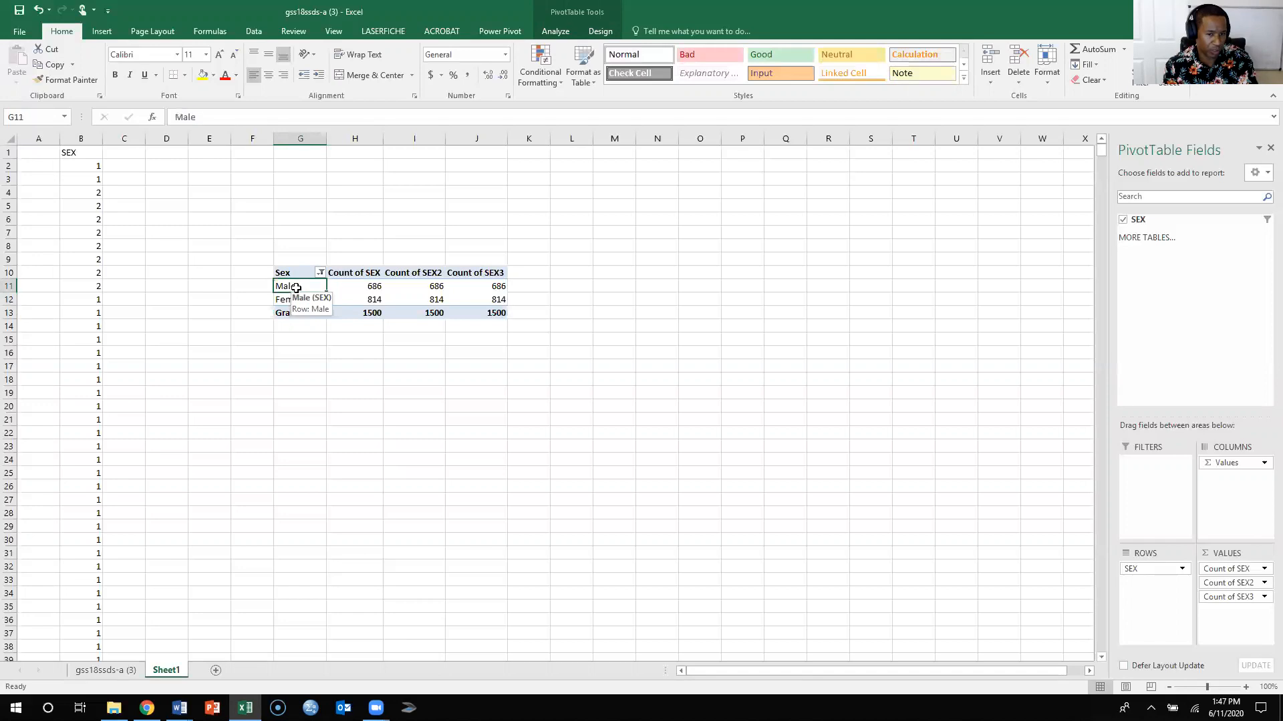
- Rename the PivotTable's Count of SEX heading in cell H10 to Frequency
{"action": "key", "text": "Up"}
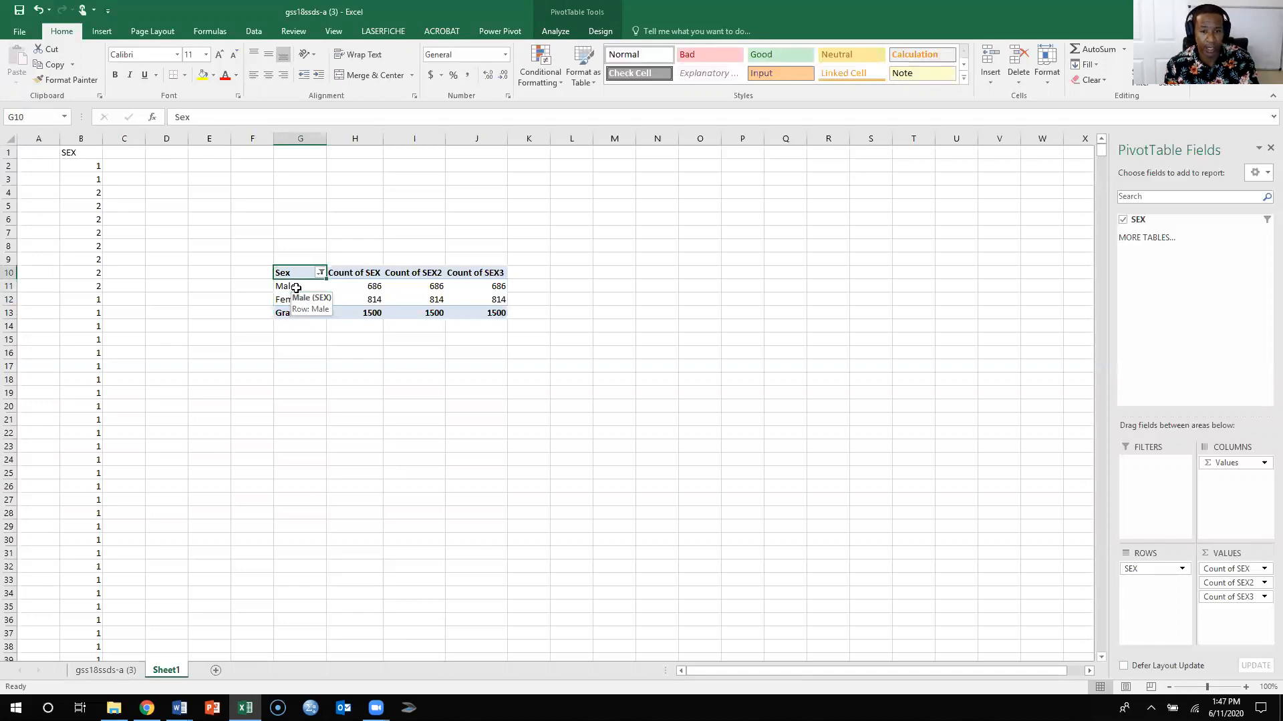
{"action": "key", "text": "Right"}
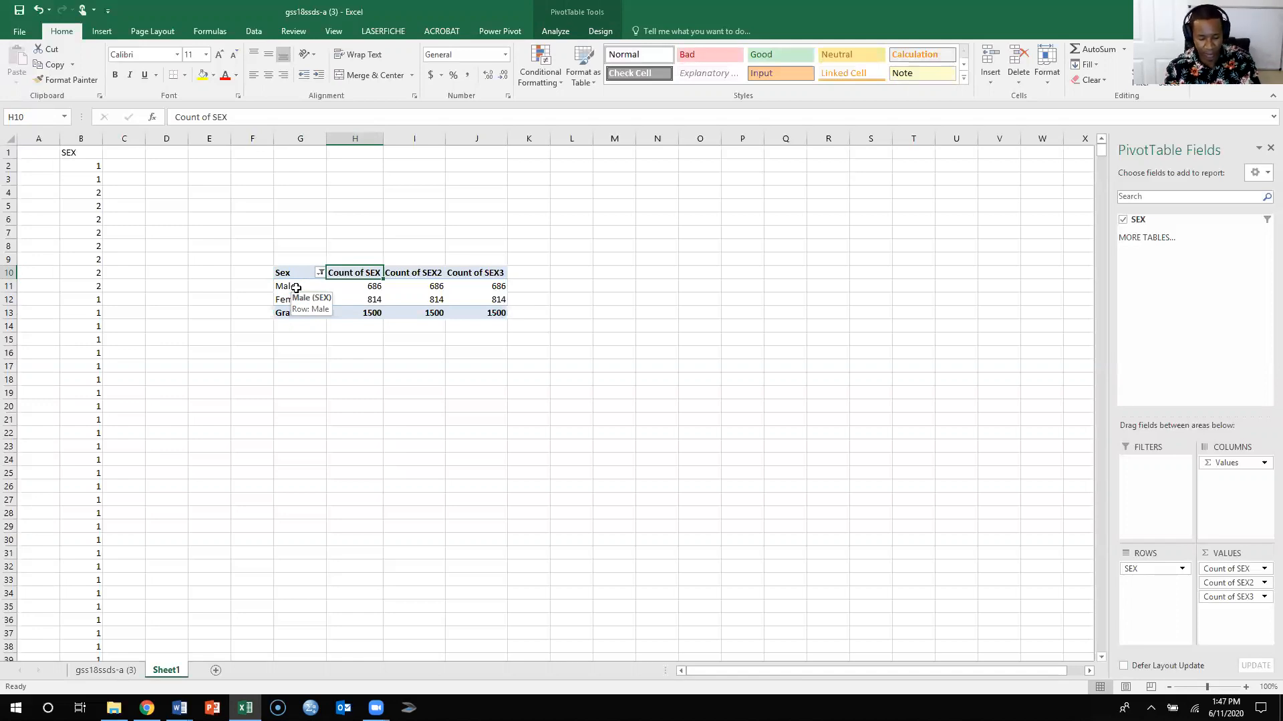
{"action": "type", "text": "Frequency"}
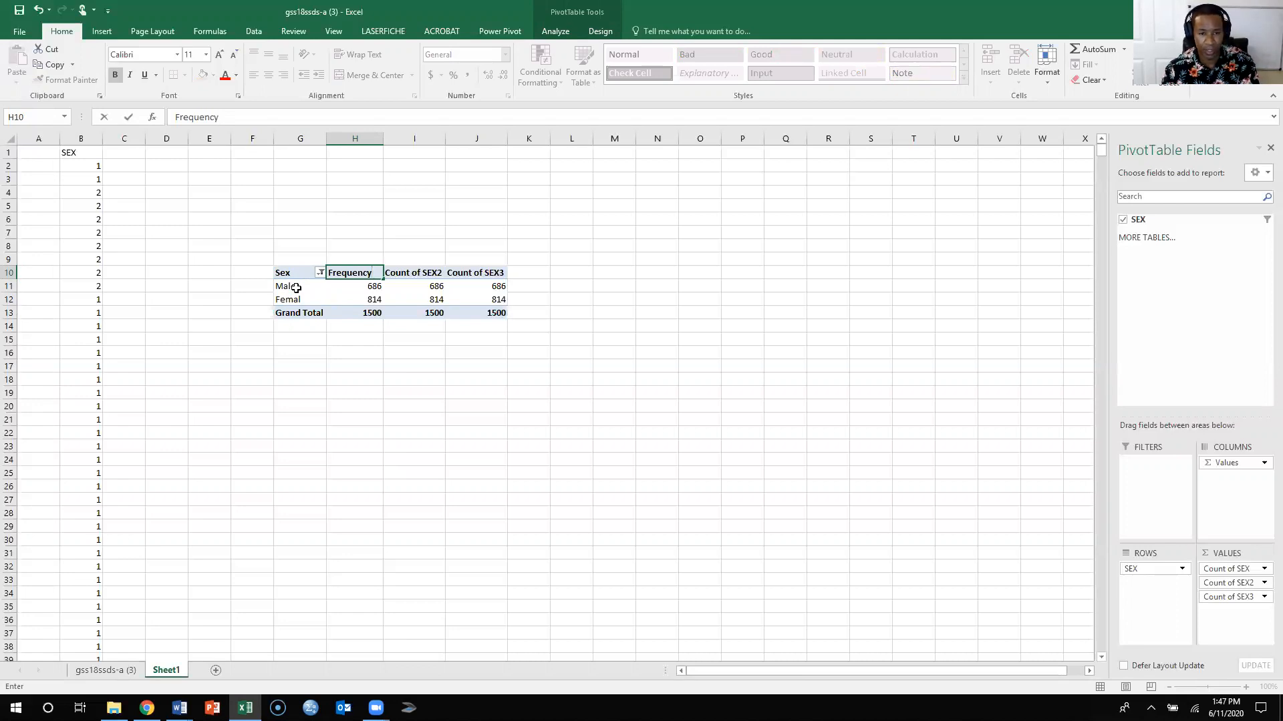
{"action": "key", "text": "Return"}
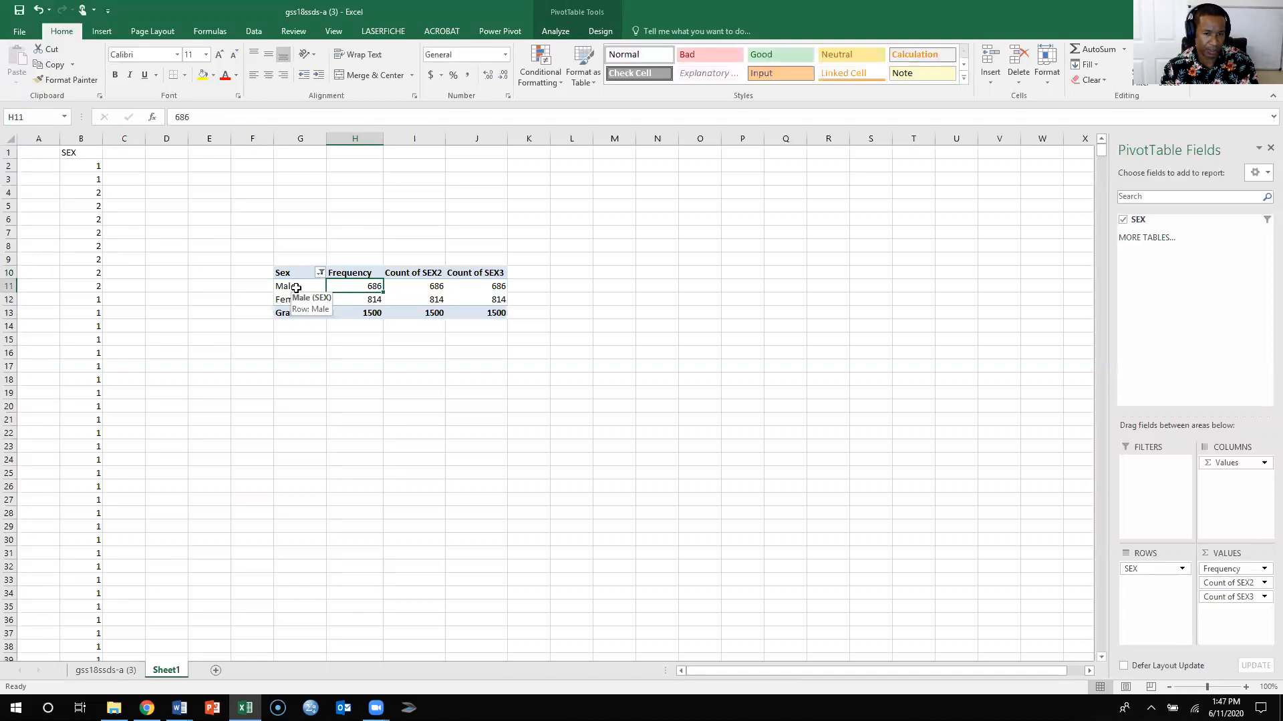
{"action": "key", "text": "Down"}
{"action": "key", "text": "Down"}
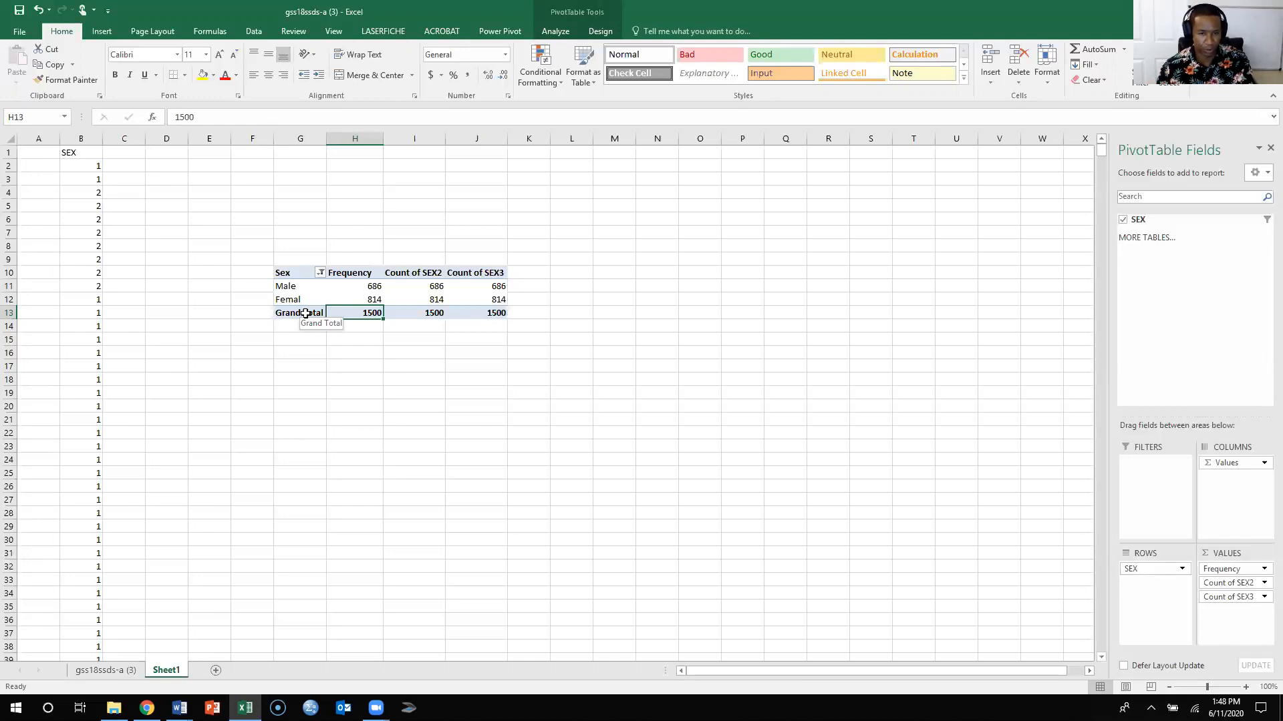
- Rename the Count of SEX2 heading in I10 to % and the Count of SEX3 heading in J10 to C%
{"action": "key", "text": "Up"}
{"action": "key", "text": "Up"}
{"action": "key", "text": "Up"}
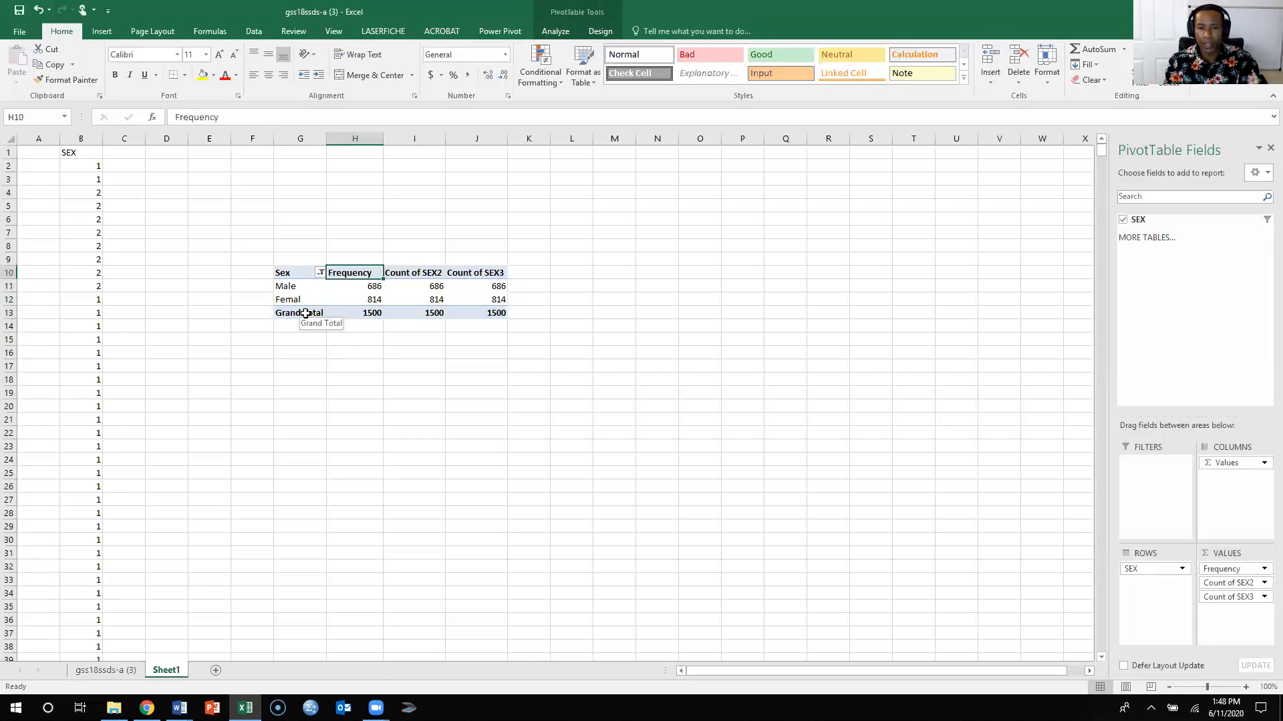
{"action": "key", "text": "Right"}
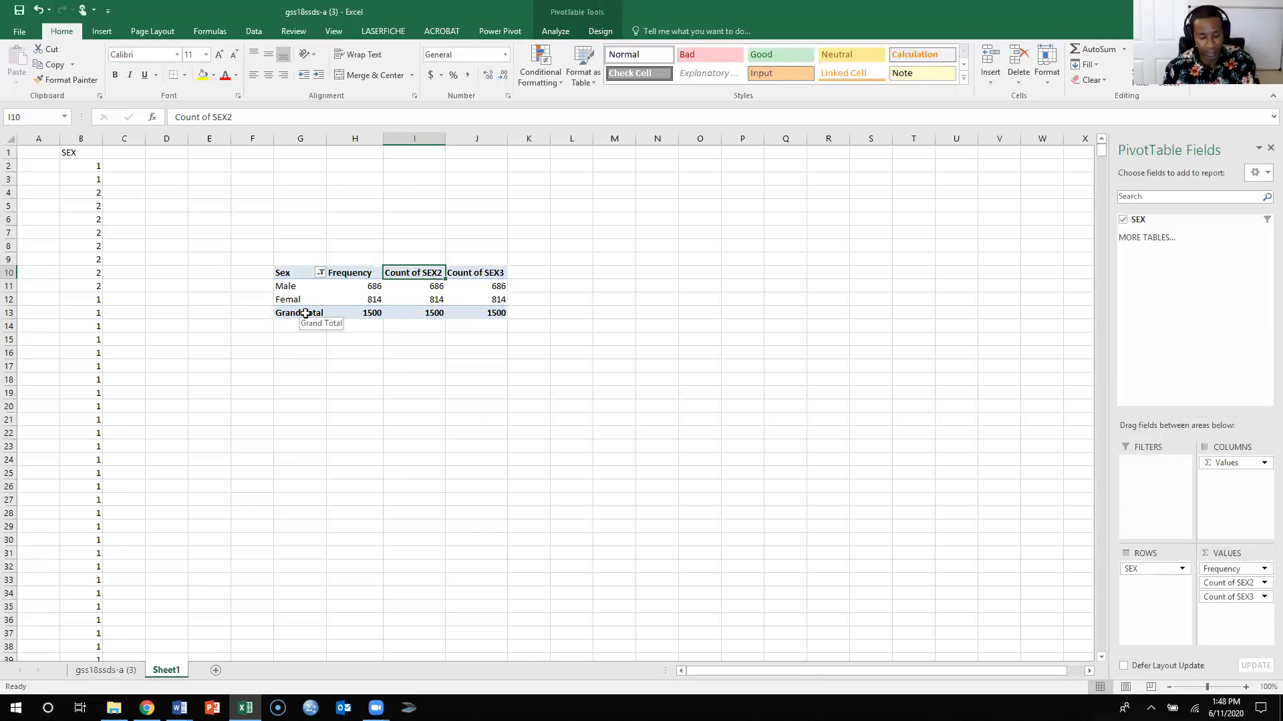
{"action": "type", "text": "%"}
{"action": "key", "text": "Tab"}
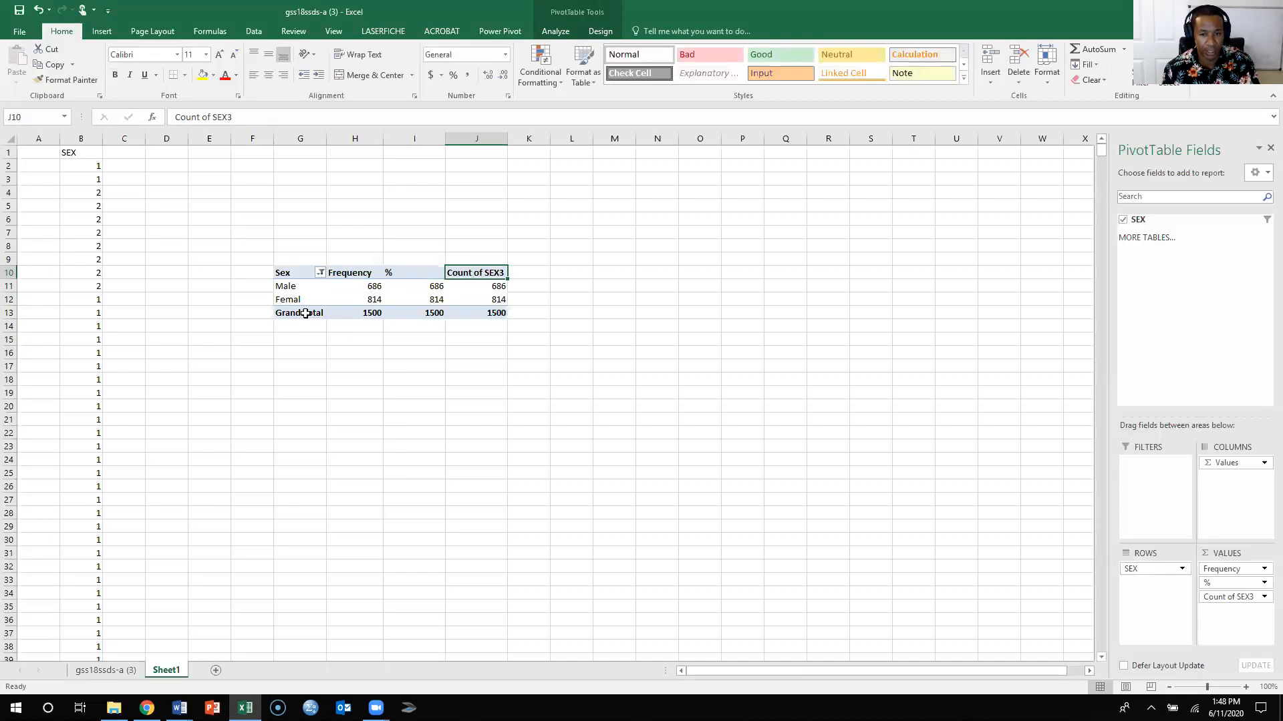
{"action": "type", "text": "C%"}
{"action": "key", "text": "Left"}
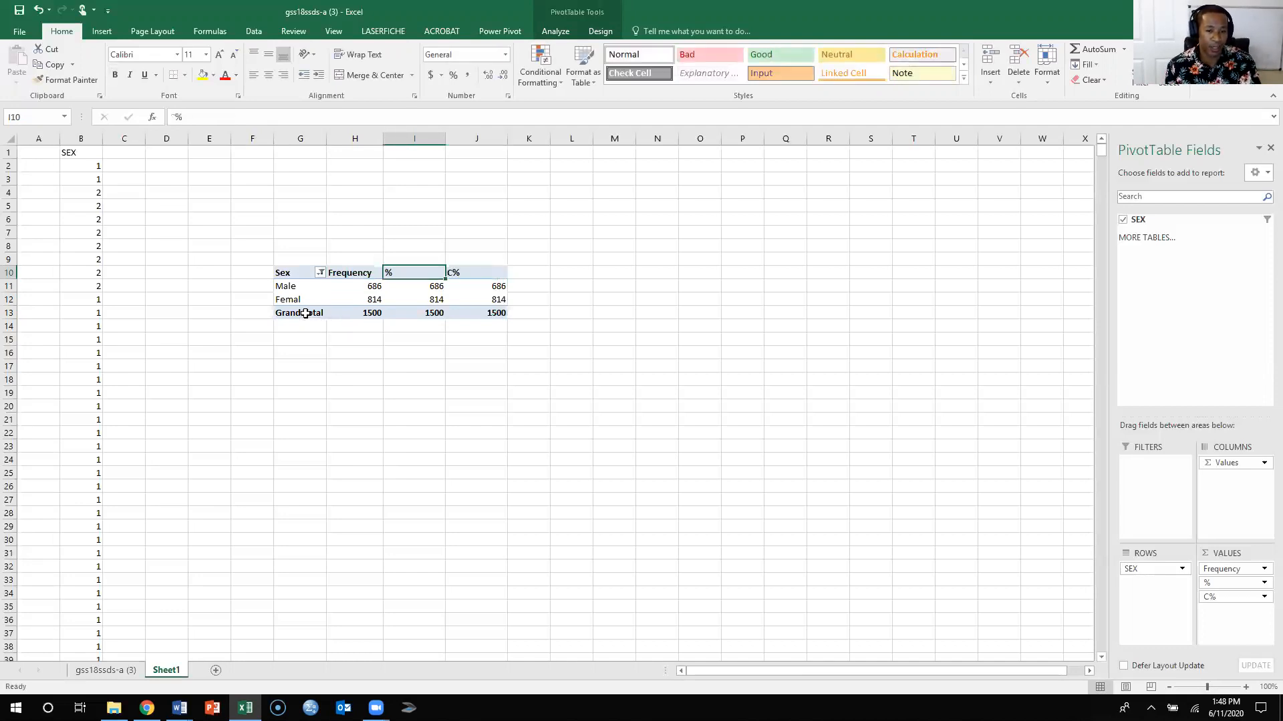
{"action": "key", "text": "Right"}
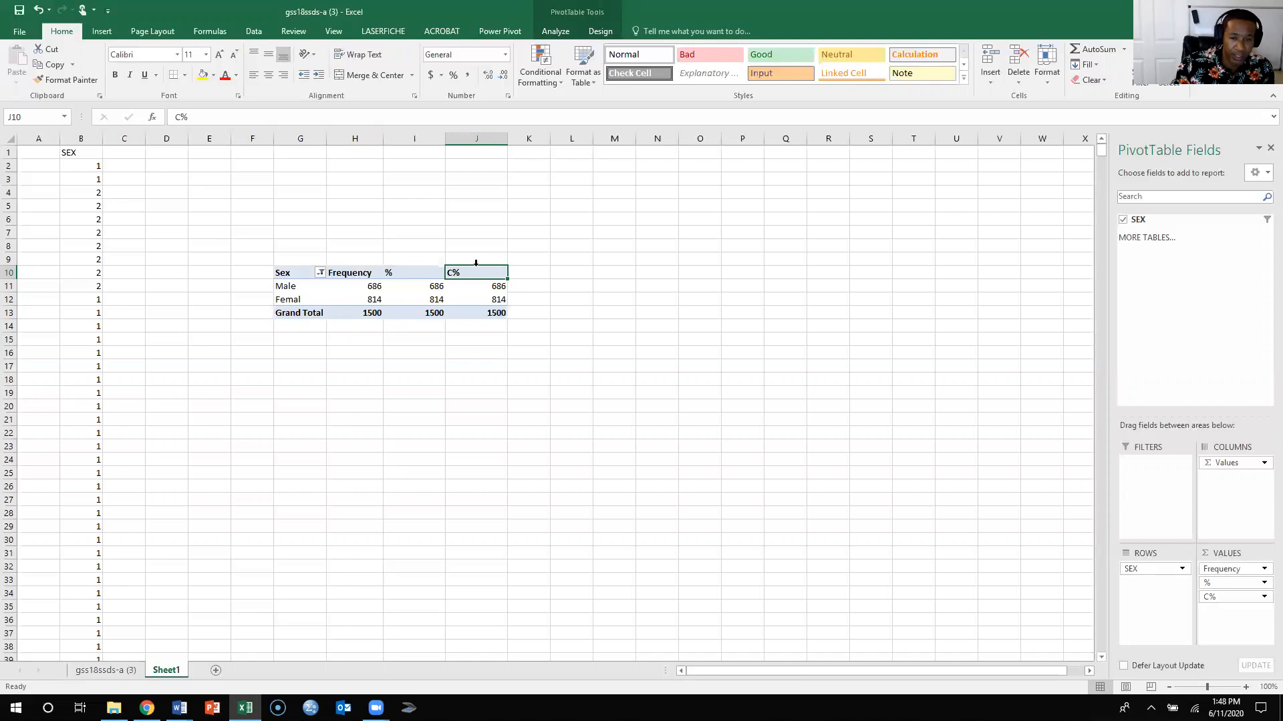
{"action": "left_click", "coordinate": [404, 274]}
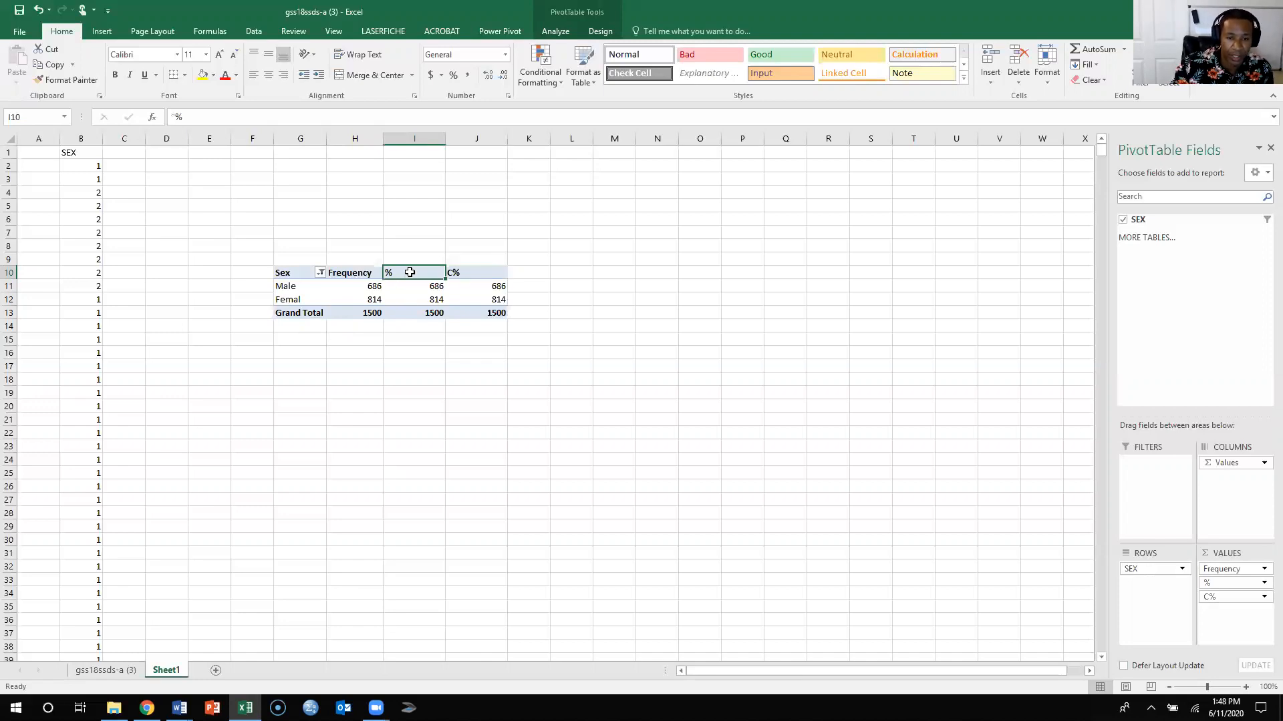
{"action": "left_click", "coordinate": [1247, 571]}
{"action": "left_click", "coordinate": [1229, 557]}
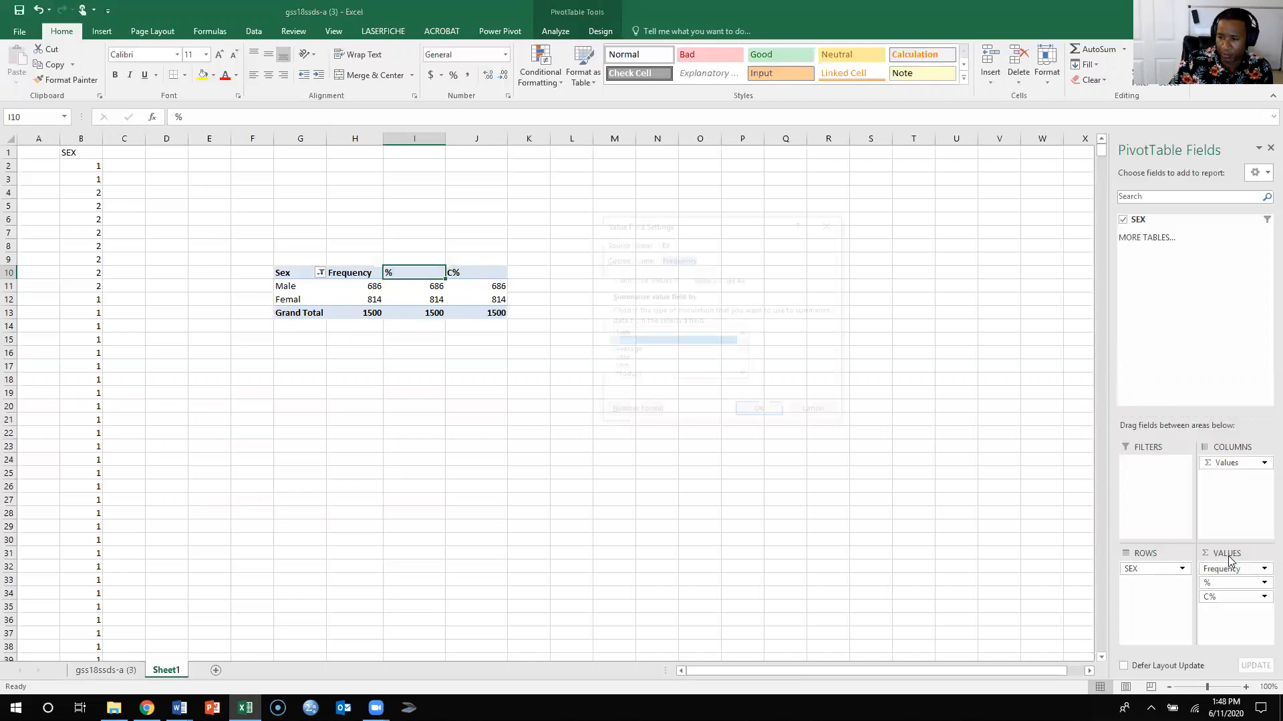
{"action": "left_click", "coordinate": [704, 282]}
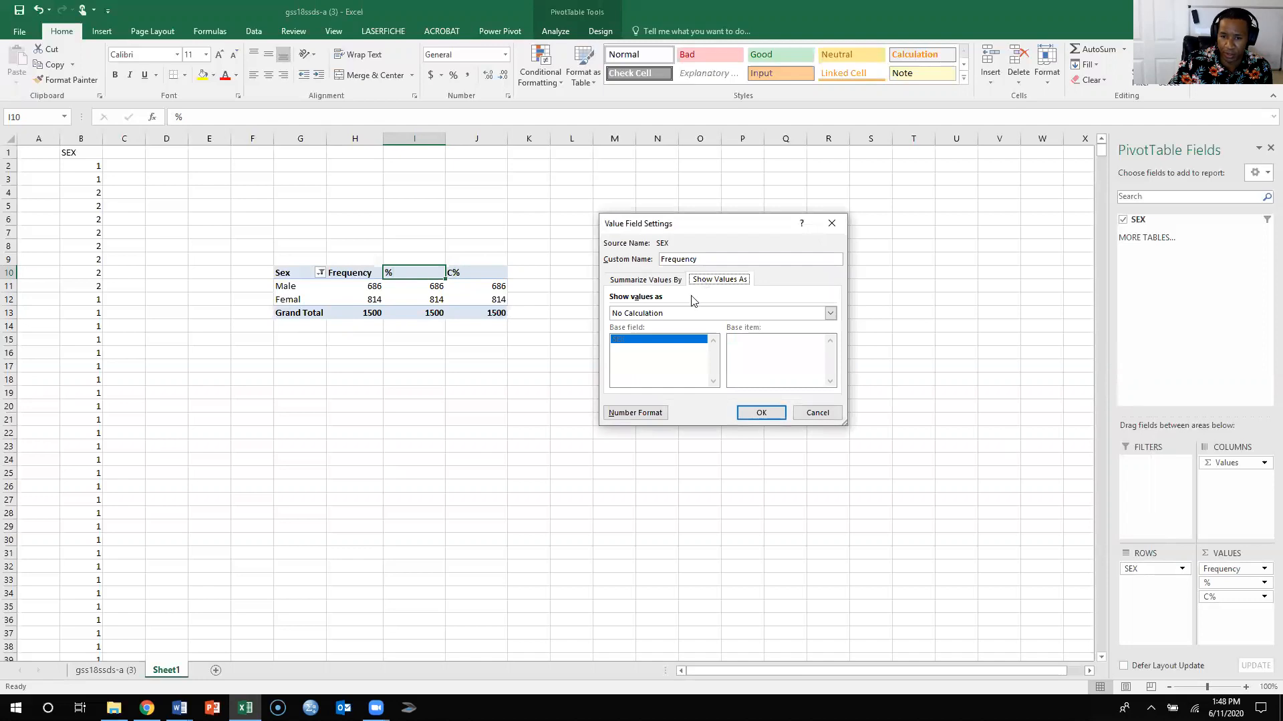
{"action": "left_click", "coordinate": [727, 312]}
{"action": "left_click", "coordinate": [723, 308]}
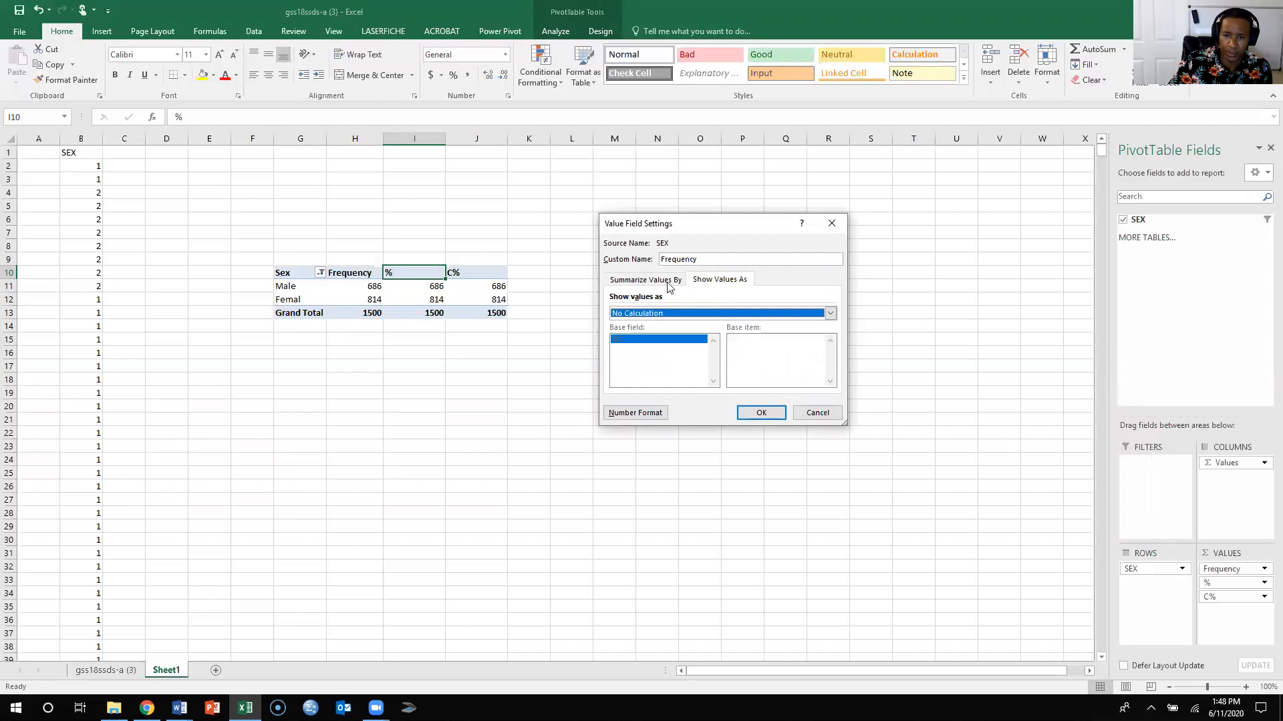
{"action": "left_click", "coordinate": [645, 279]}
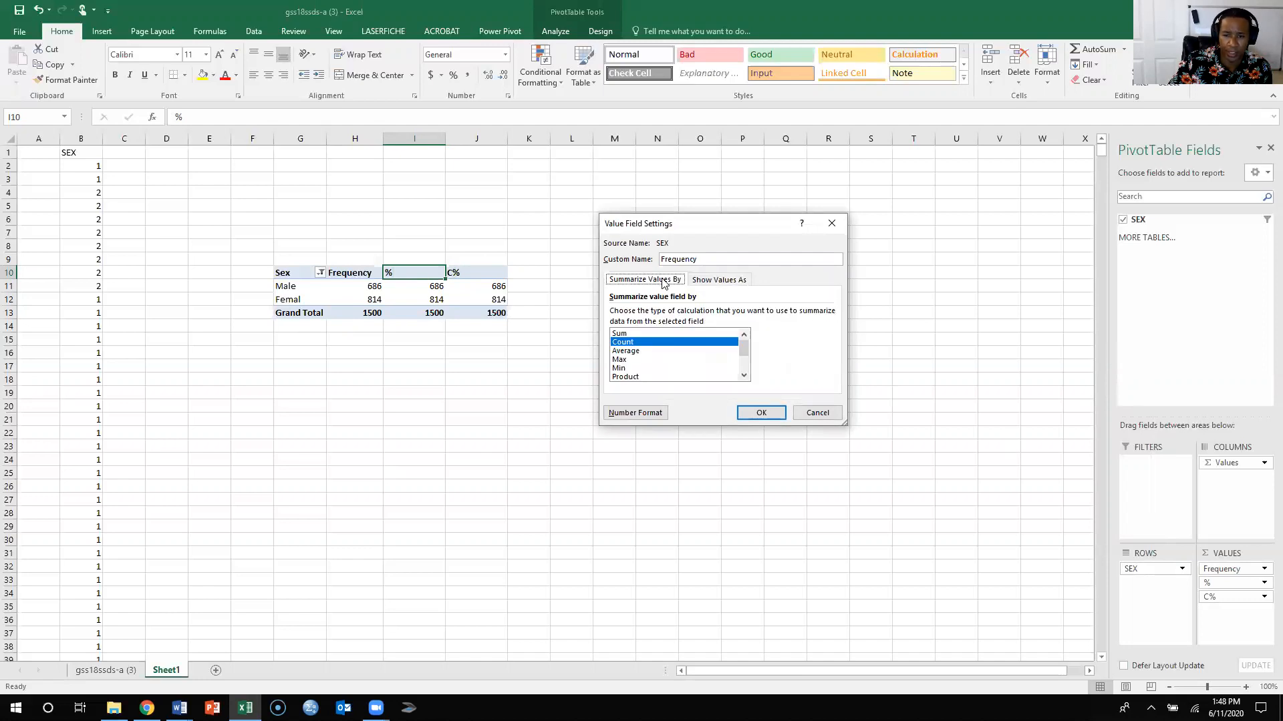
{"action": "left_click", "coordinate": [817, 413]}
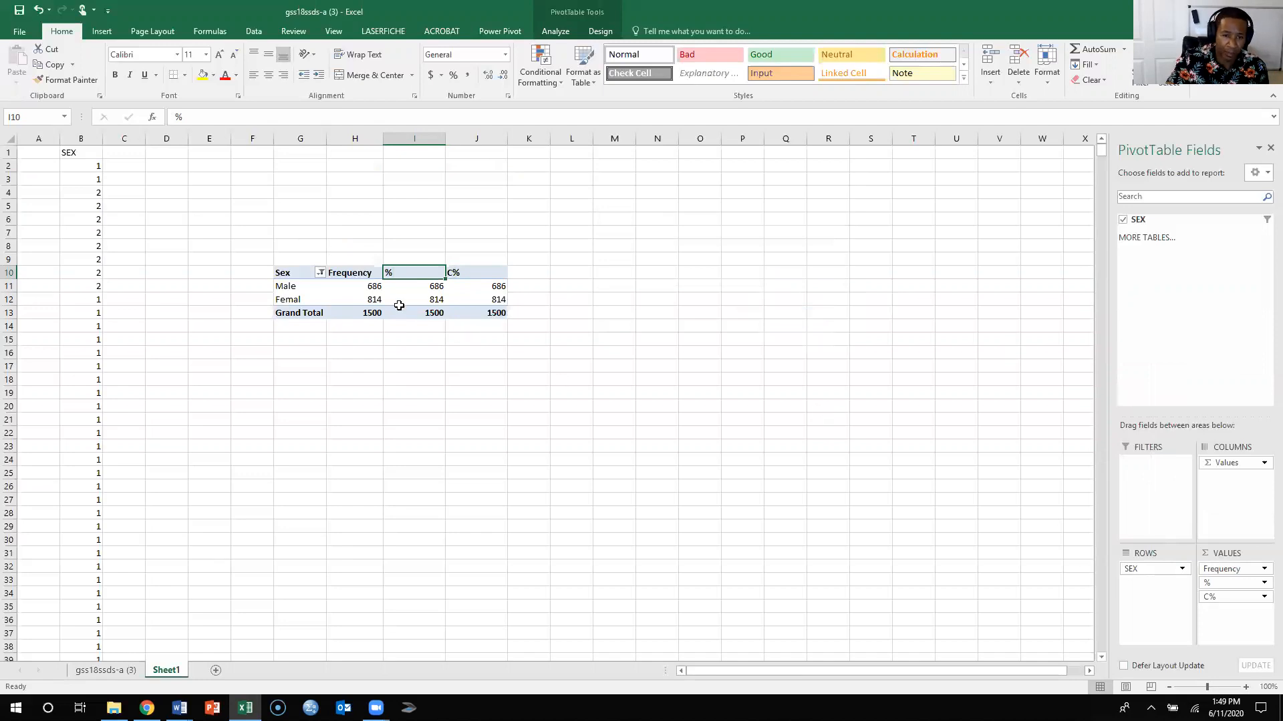
- Set the PivotTable's % field to show values as % of Grand Total, and widen column J
{"action": "left_click", "coordinate": [1264, 583]}
{"action": "left_click", "coordinate": [1207, 567]}
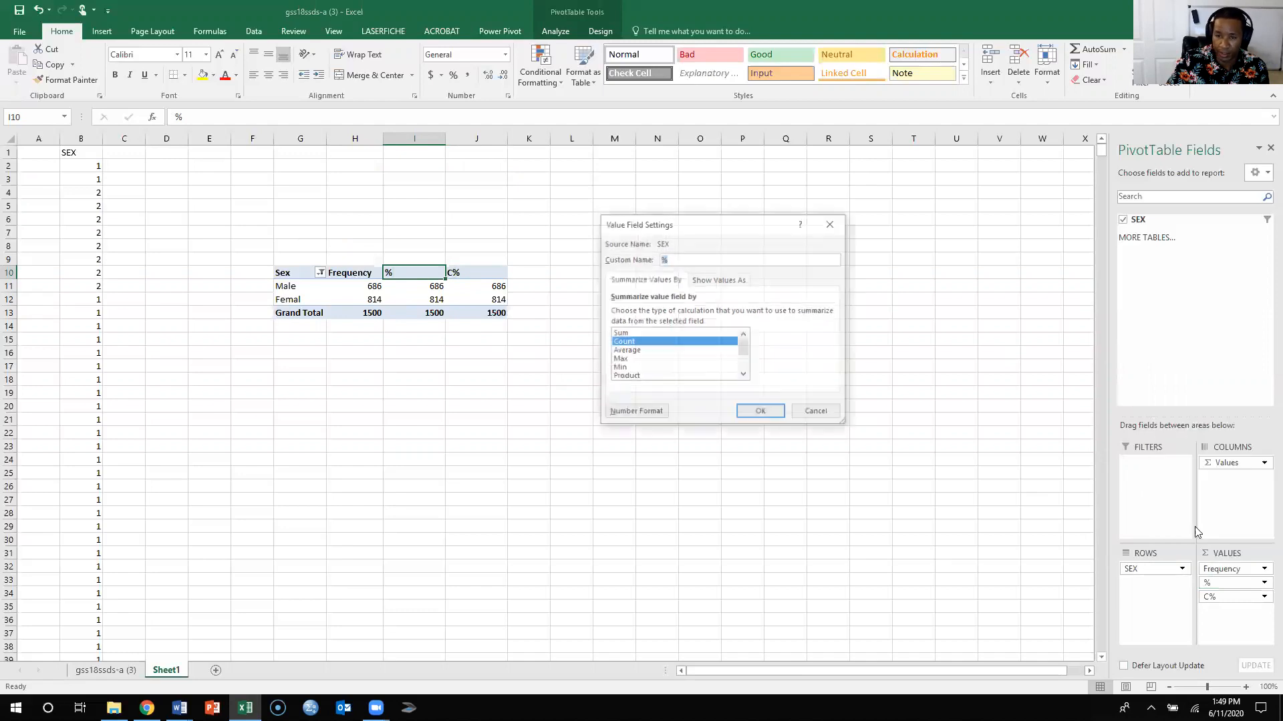
{"action": "left_click", "coordinate": [715, 281]}
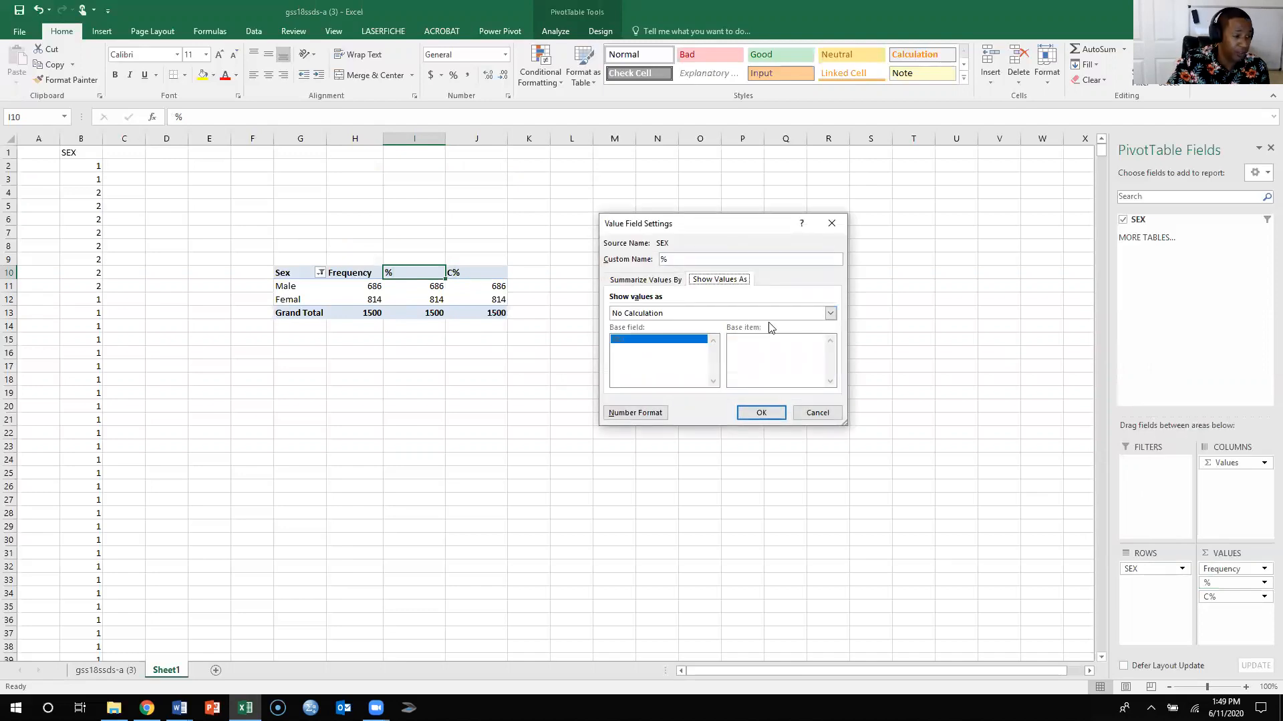
{"action": "left_click", "coordinate": [665, 281]}
{"action": "left_click", "coordinate": [715, 281]}
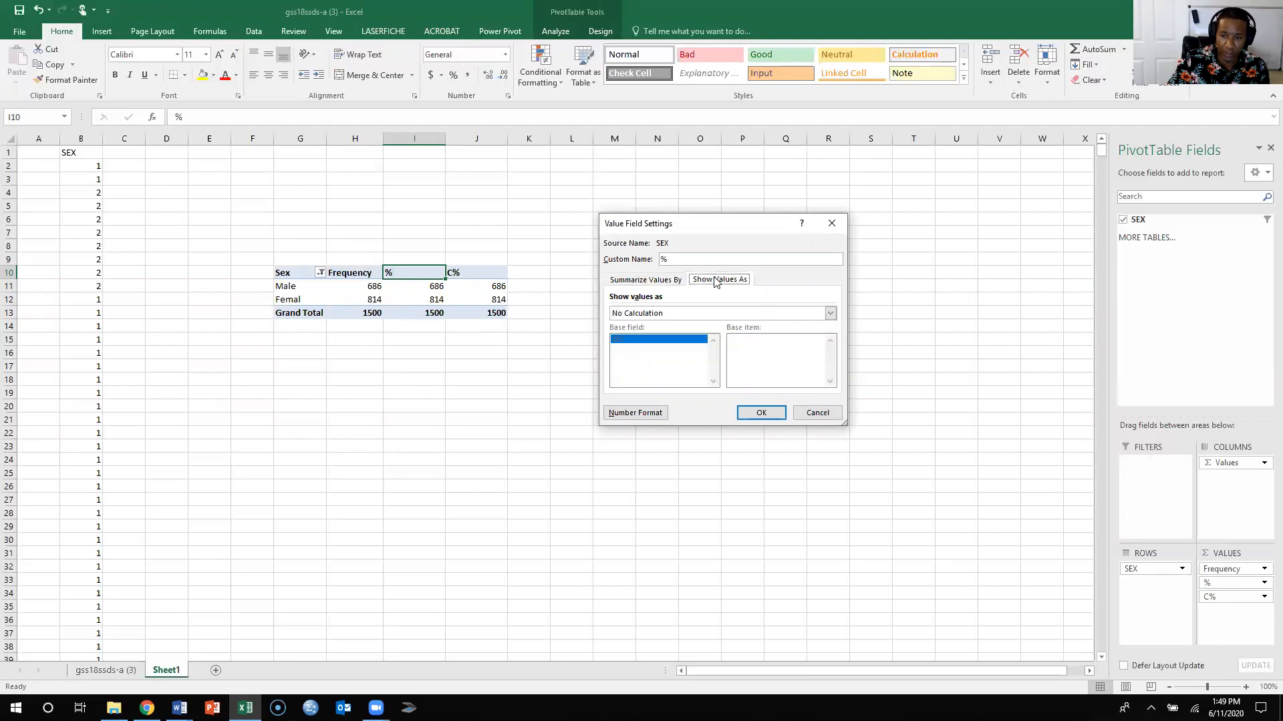
{"action": "left_click", "coordinate": [831, 314]}
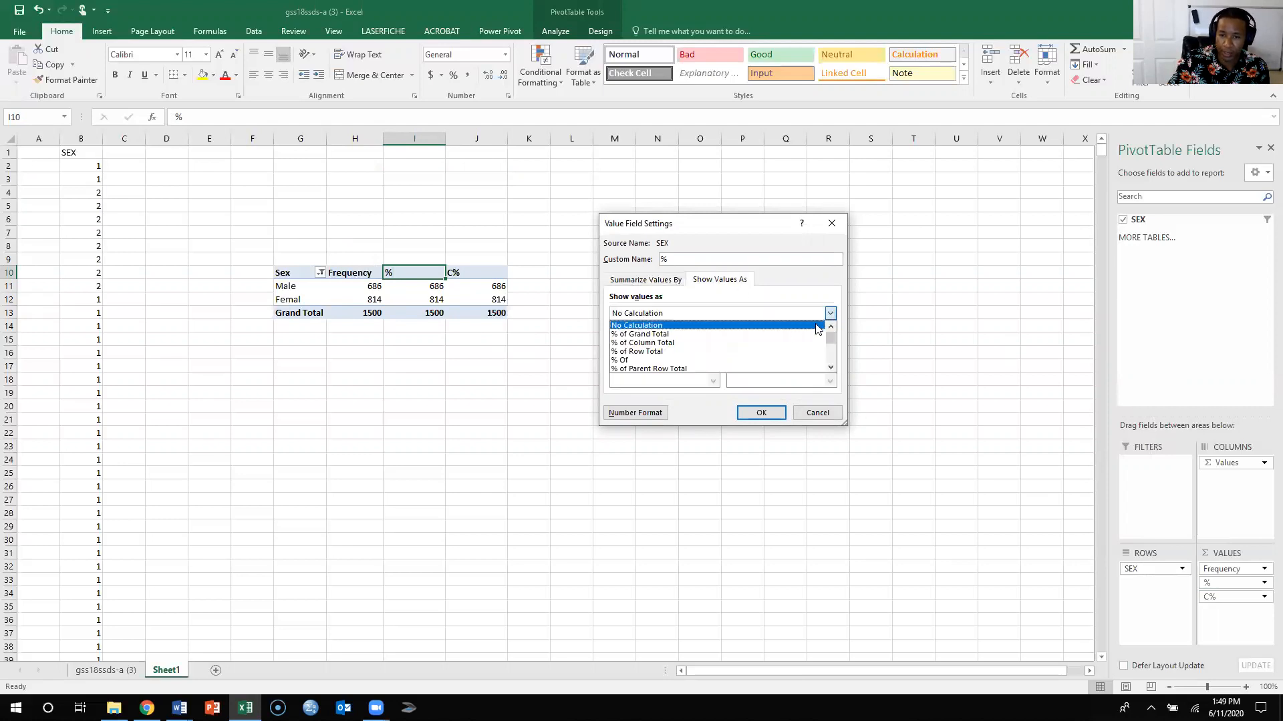
{"action": "left_click", "coordinate": [690, 336]}
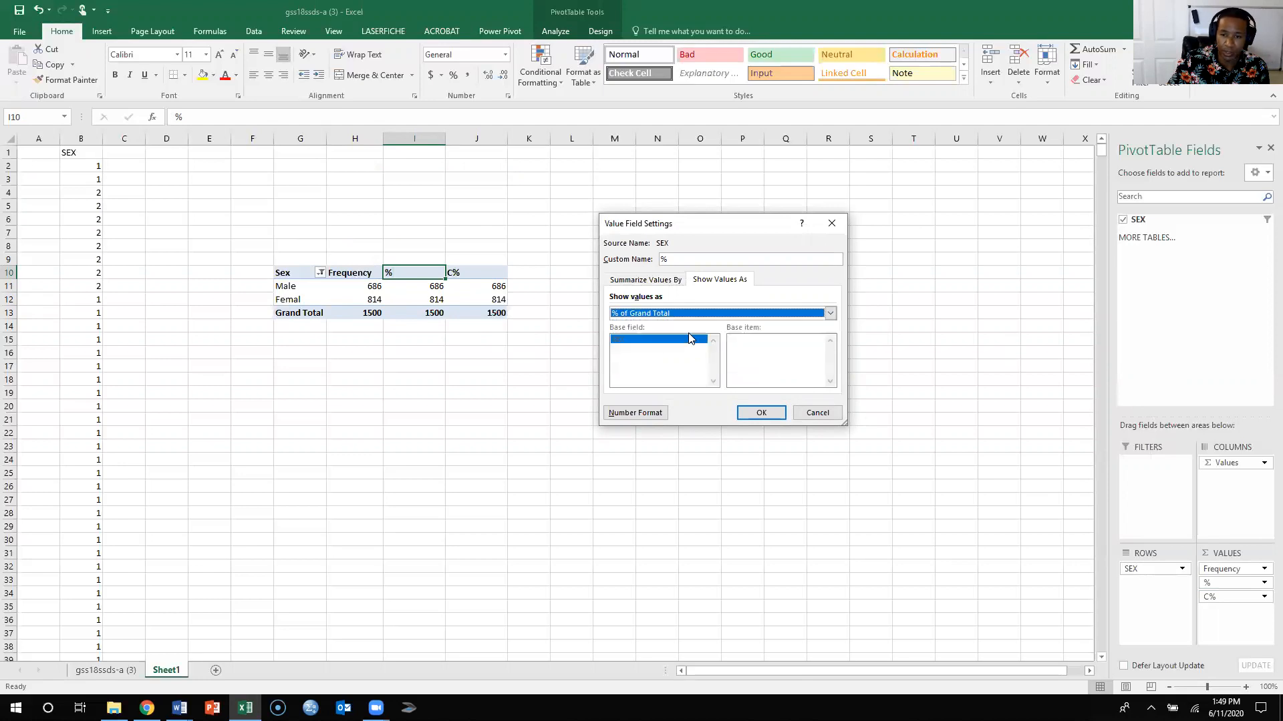
{"action": "left_click", "coordinate": [761, 414]}
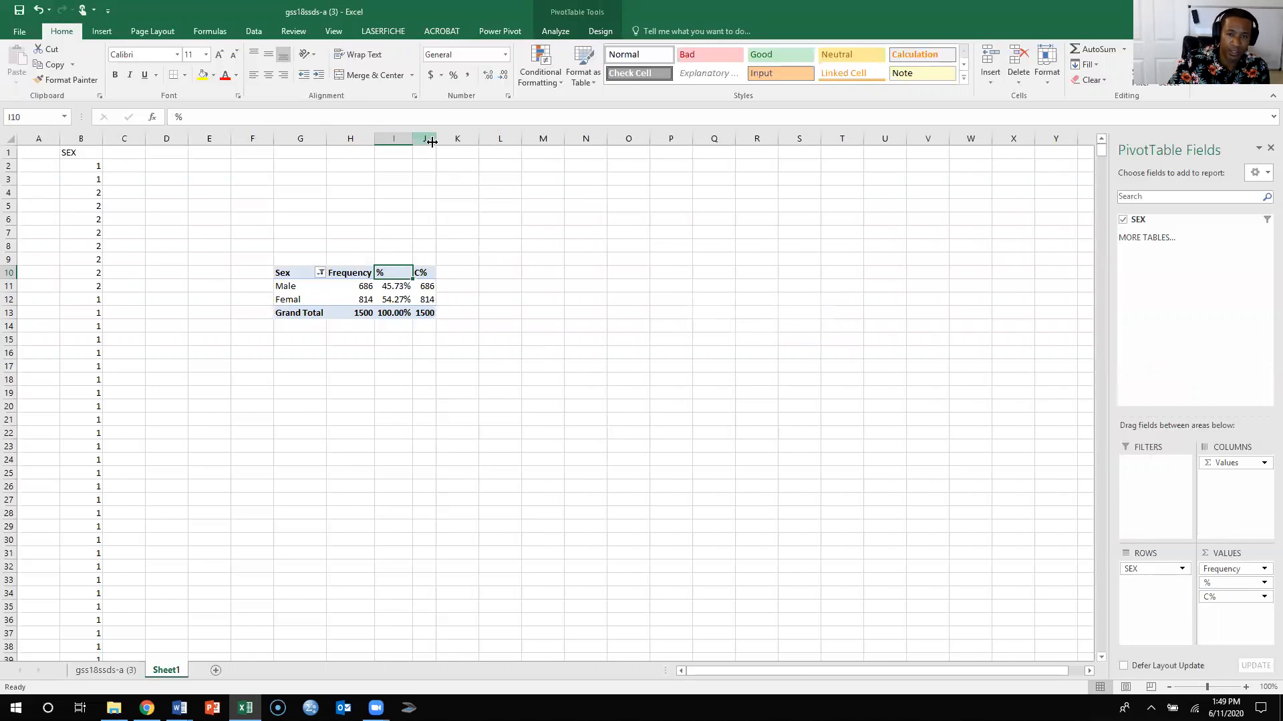
{"action": "left_click_drag", "start_coordinate": [435, 141], "coordinate": [478, 143]}
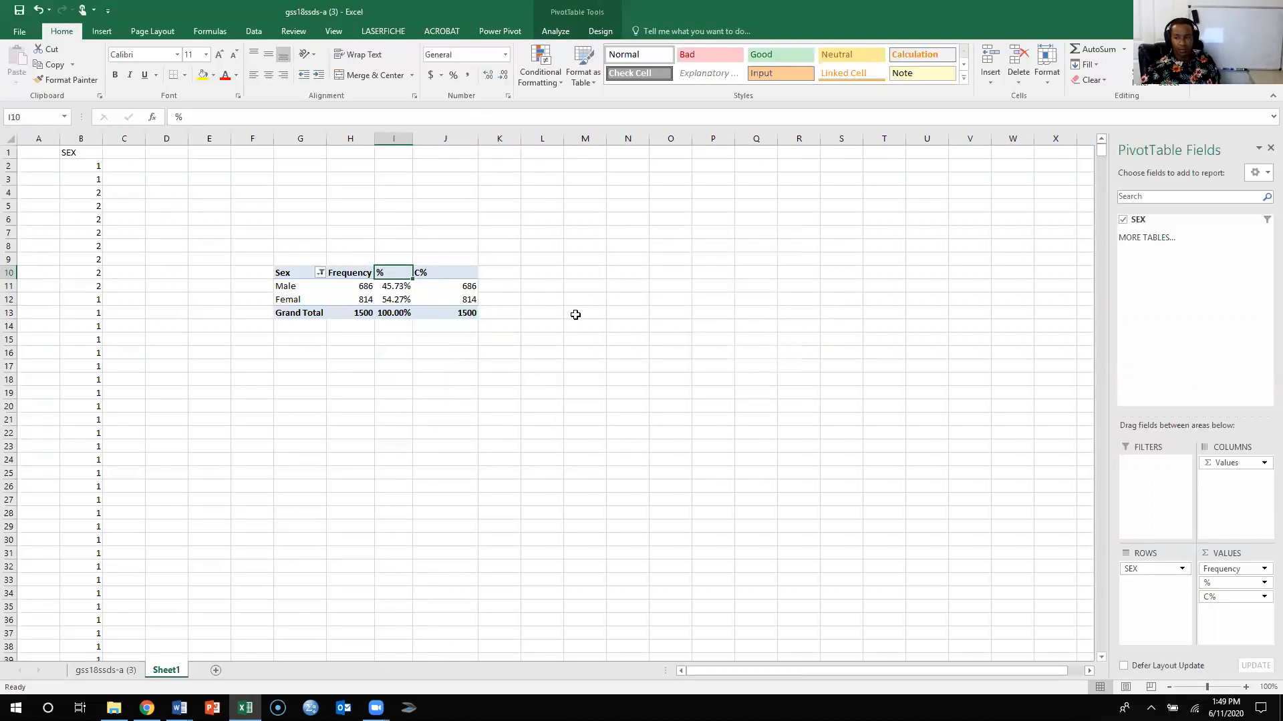
- Set the PivotTable's C% field to show values as % Running Total In with SEX as the base field
{"action": "left_click", "coordinate": [1263, 597]}
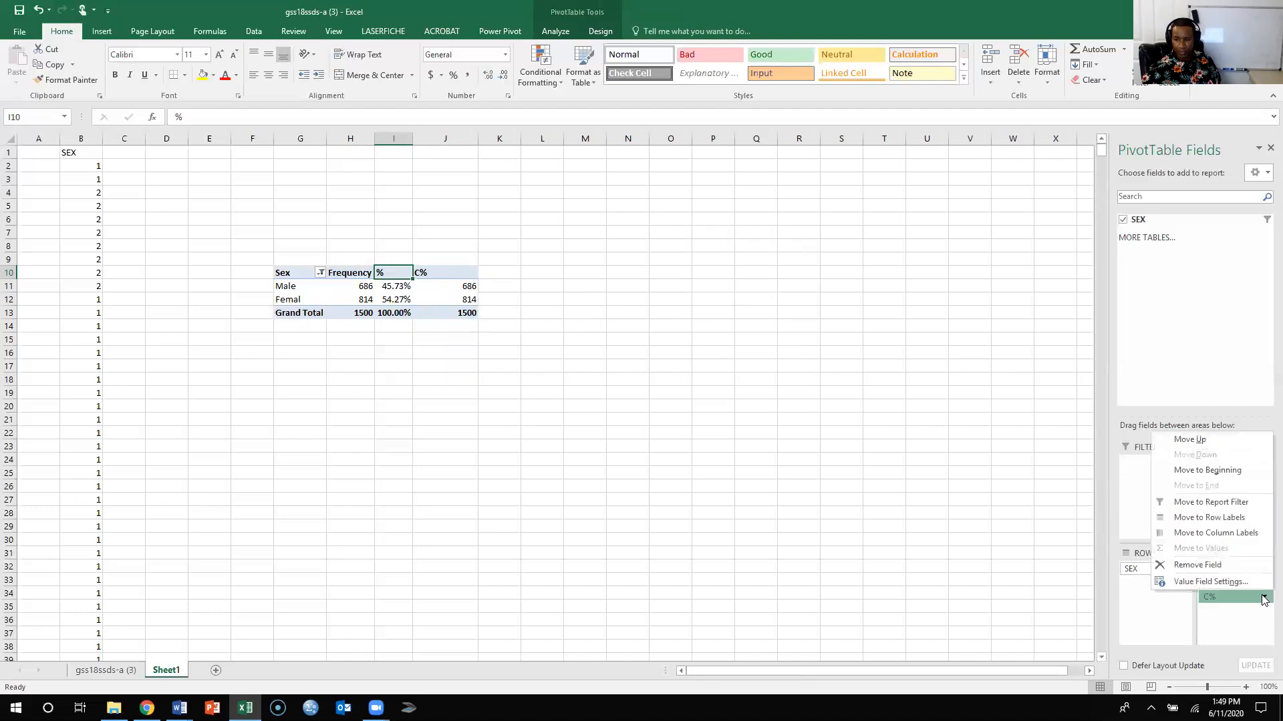
{"action": "left_click", "coordinate": [1225, 581]}
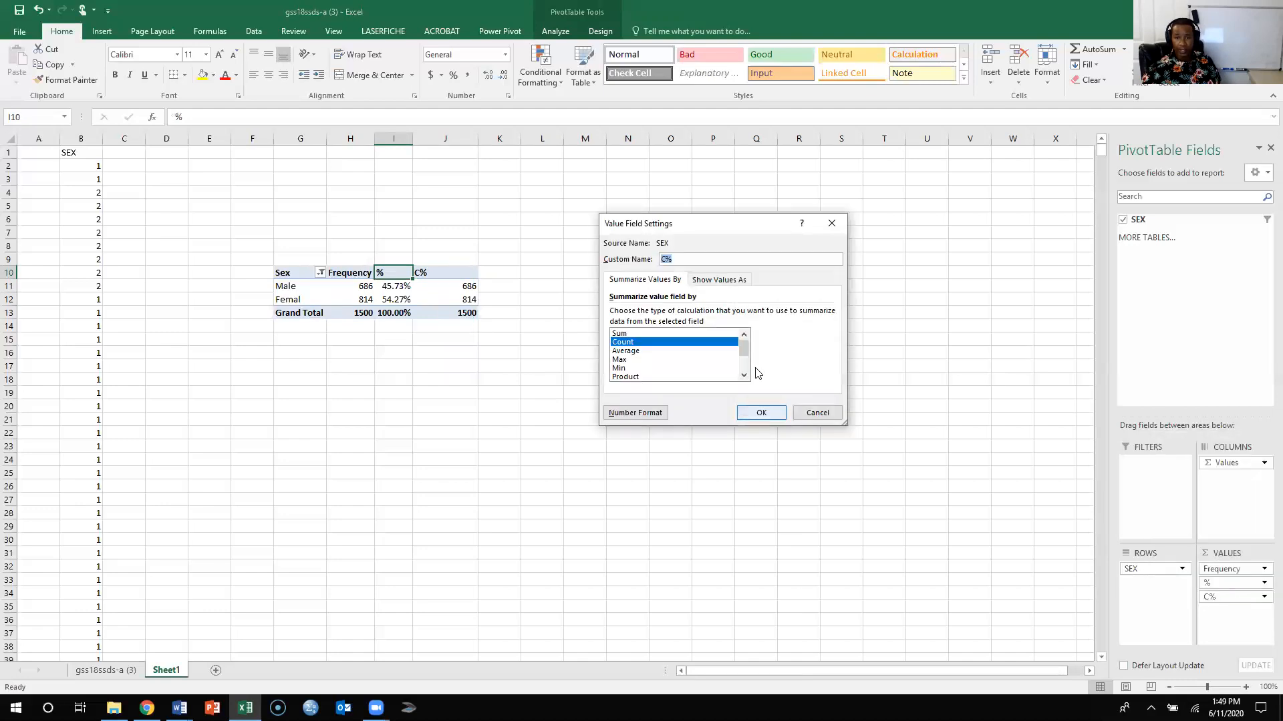
{"action": "left_click", "coordinate": [726, 283]}
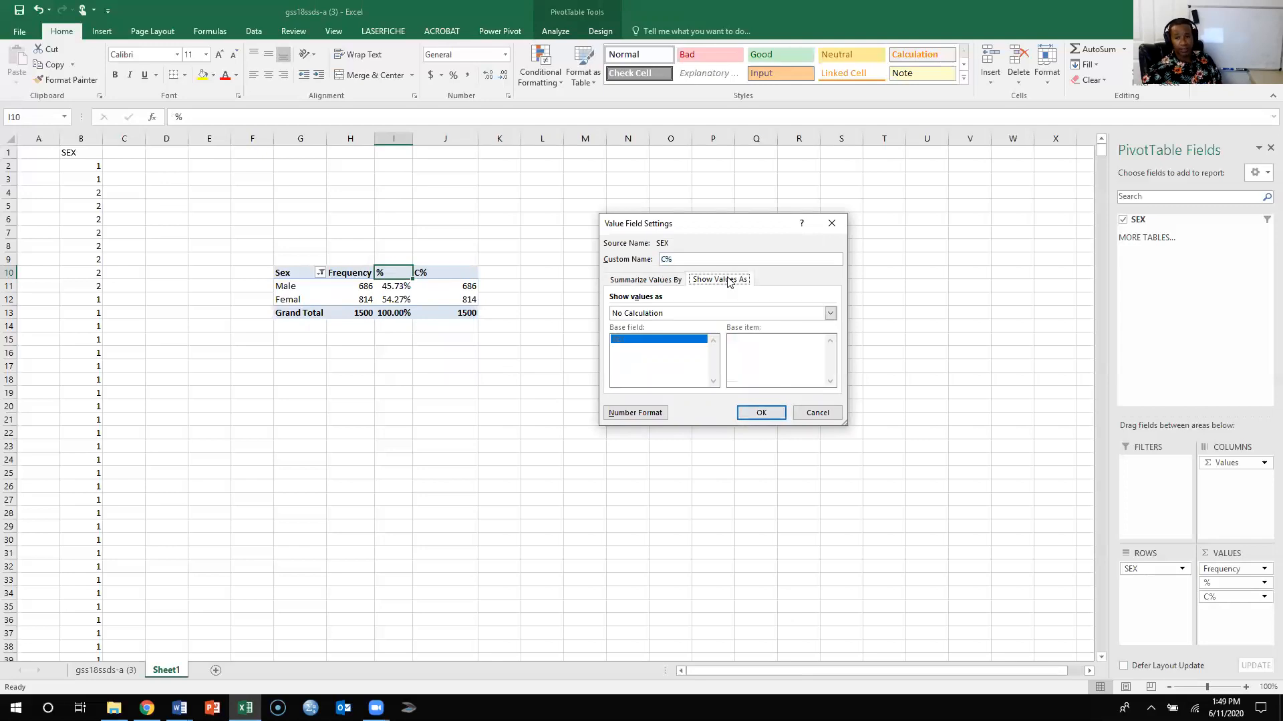
{"action": "left_click", "coordinate": [813, 314]}
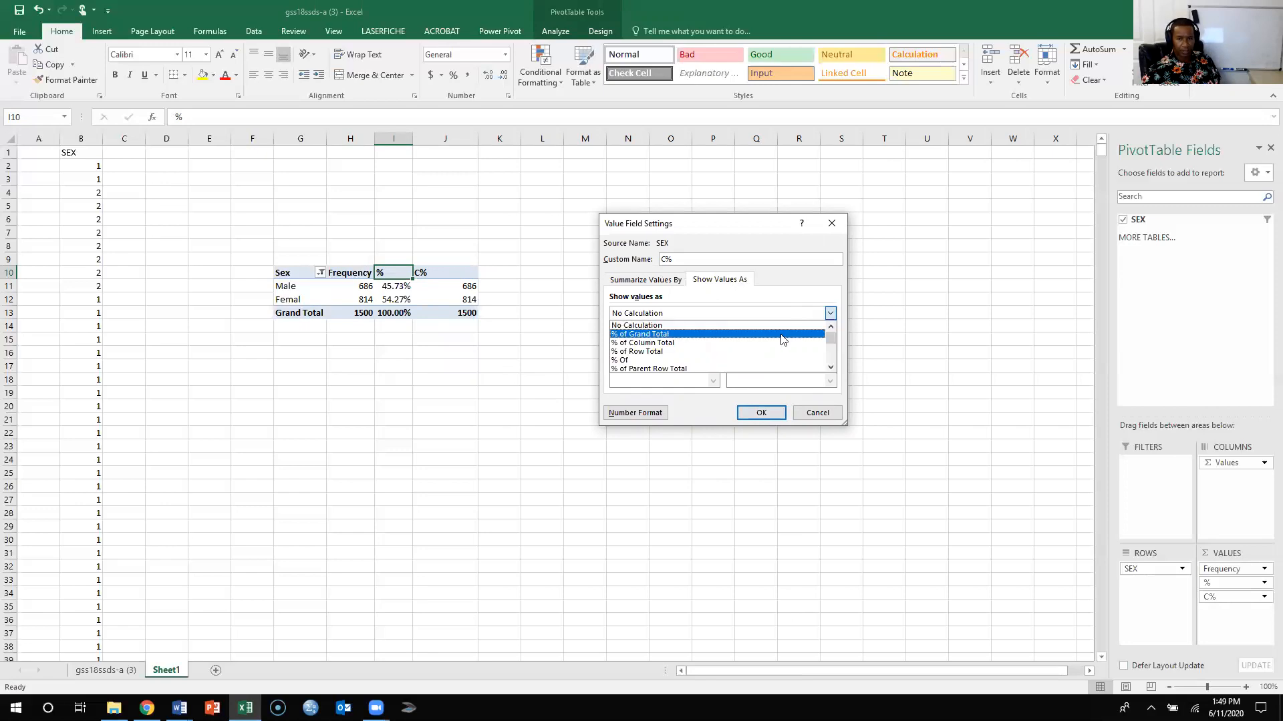
{"action": "scroll", "coordinate": [783, 340], "scroll_direction": "down", "scroll_amount": 3}
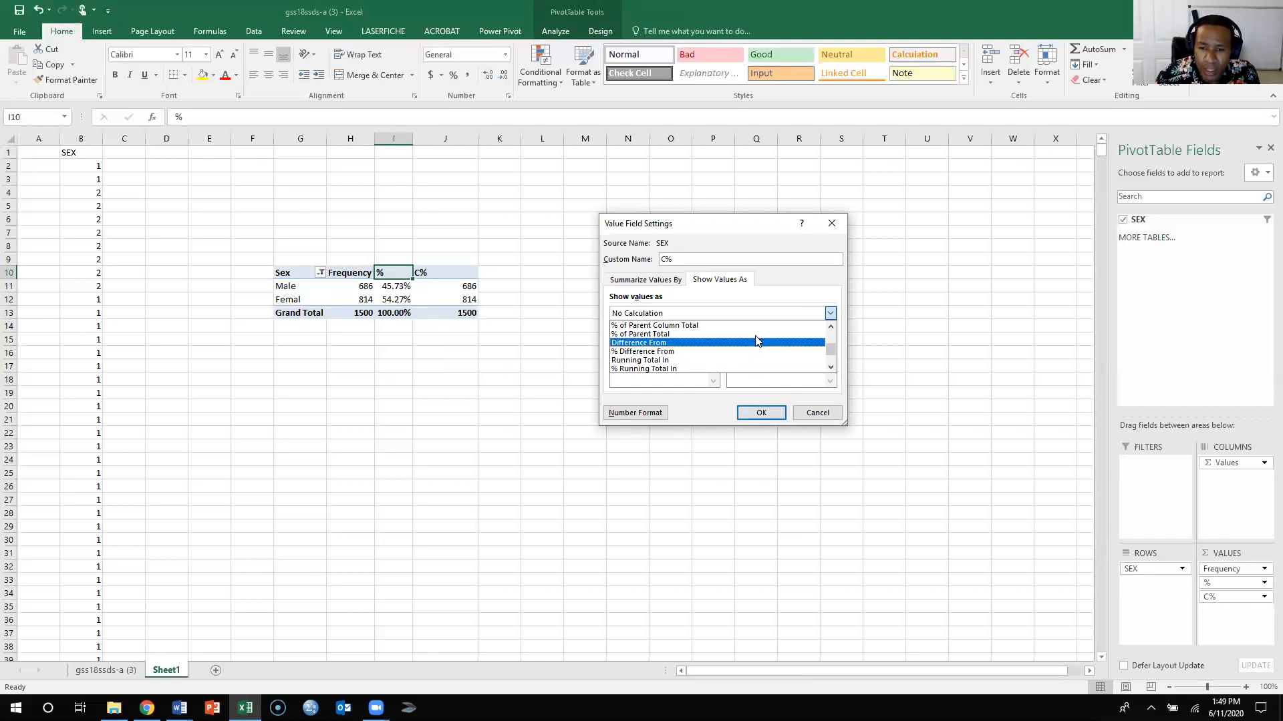
{"action": "scroll", "coordinate": [748, 348], "scroll_direction": "down", "scroll_amount": 1}
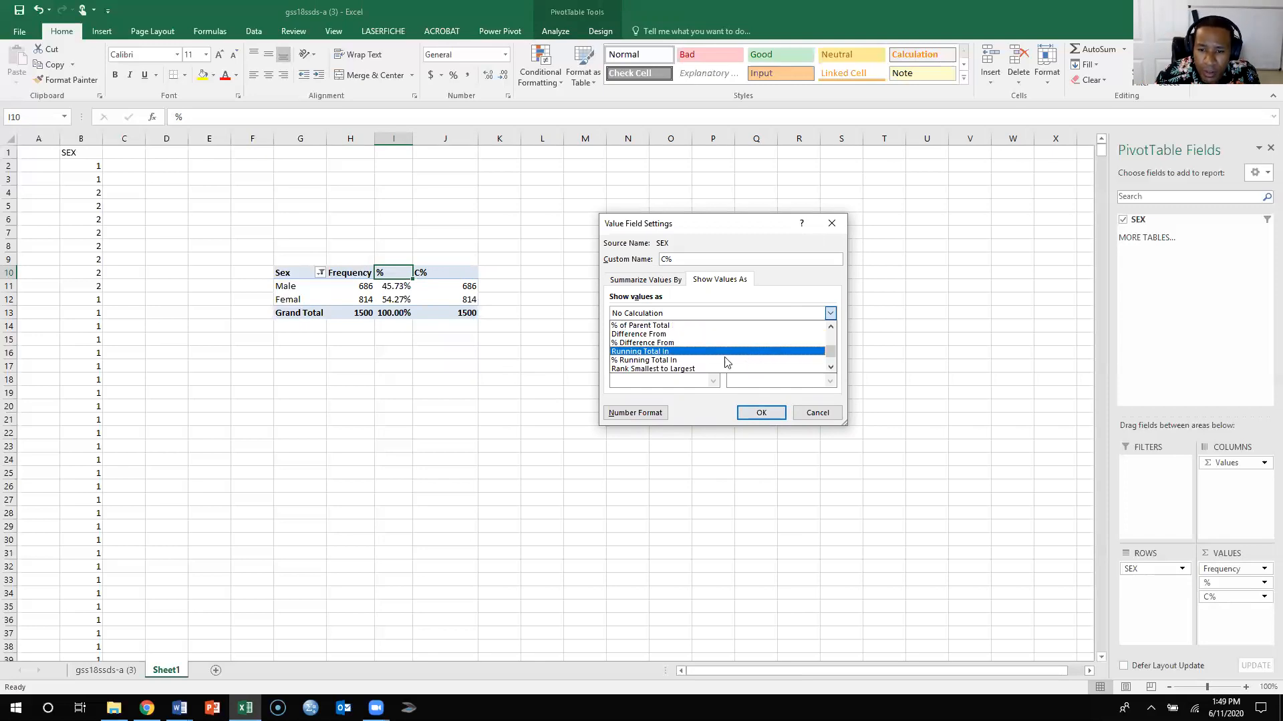
{"action": "left_click", "coordinate": [680, 363]}
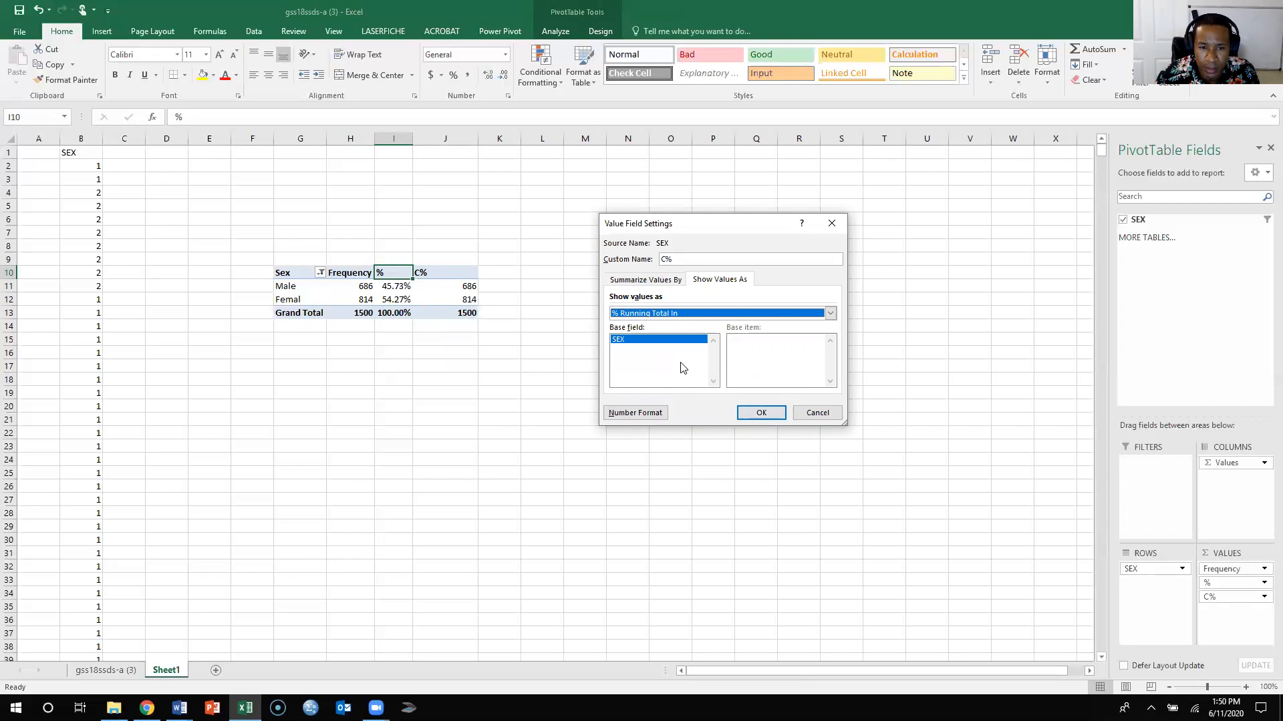
{"action": "left_click", "coordinate": [762, 413]}
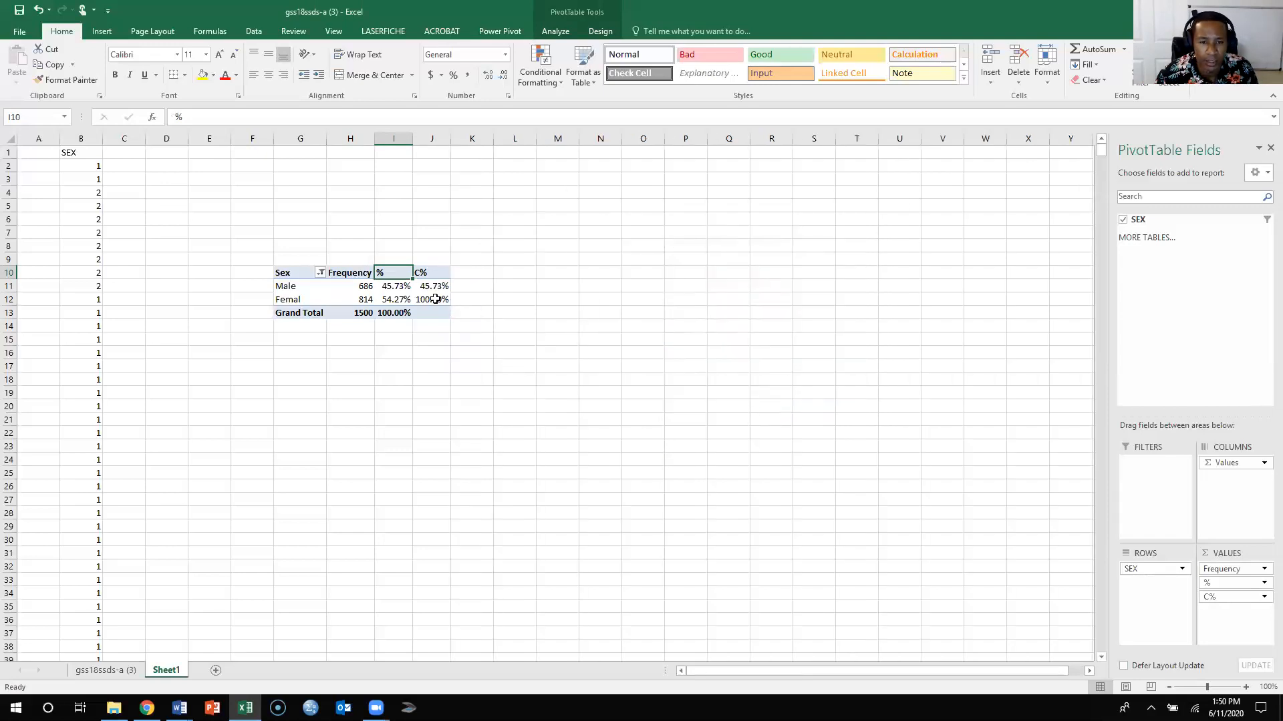
- Rename the PivotTable's cumulative percentage heading in J10 to C %, with a space before the percent sign
{"action": "left_click", "coordinate": [424, 272]}
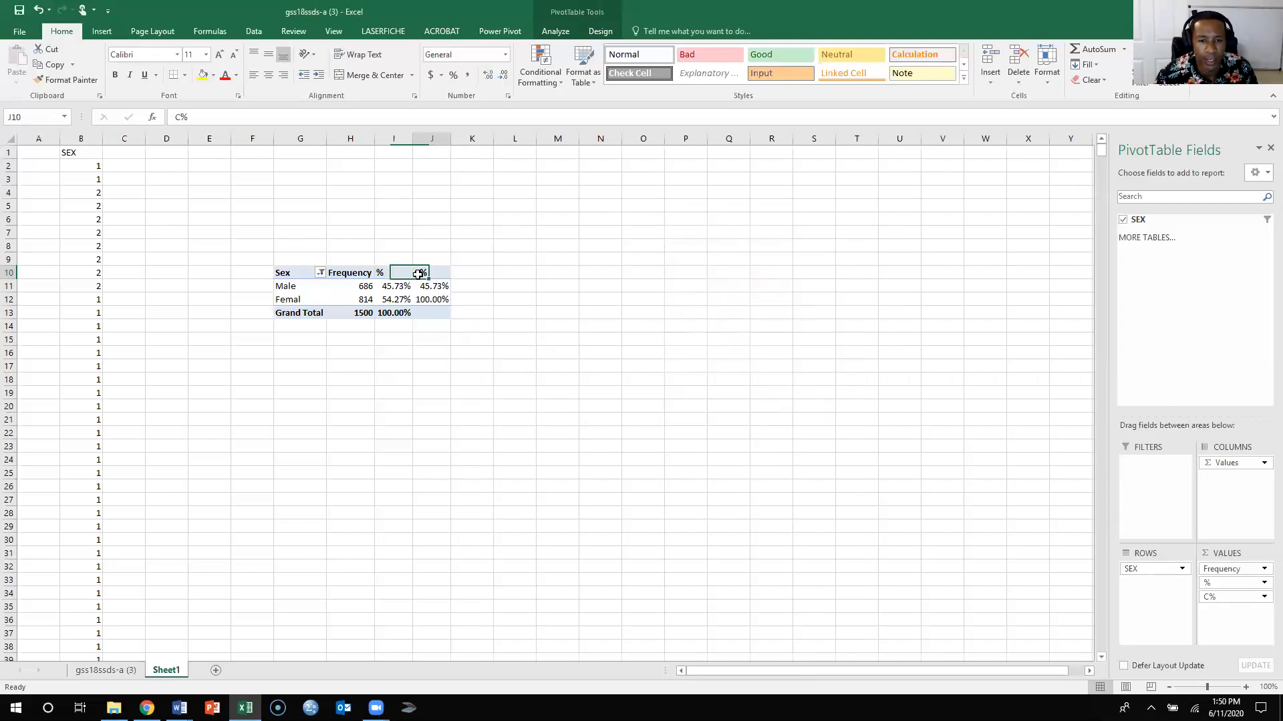
{"action": "left_click", "coordinate": [180, 117]}
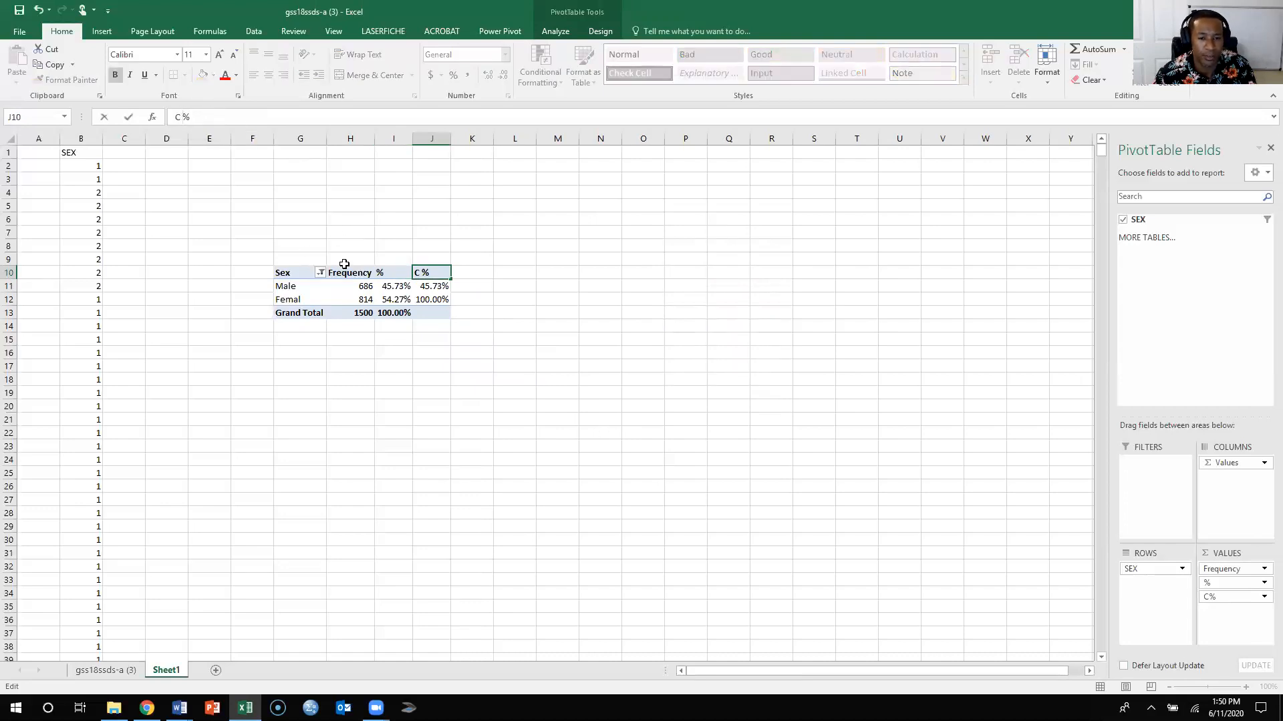
{"action": "left_click", "coordinate": [452, 363]}
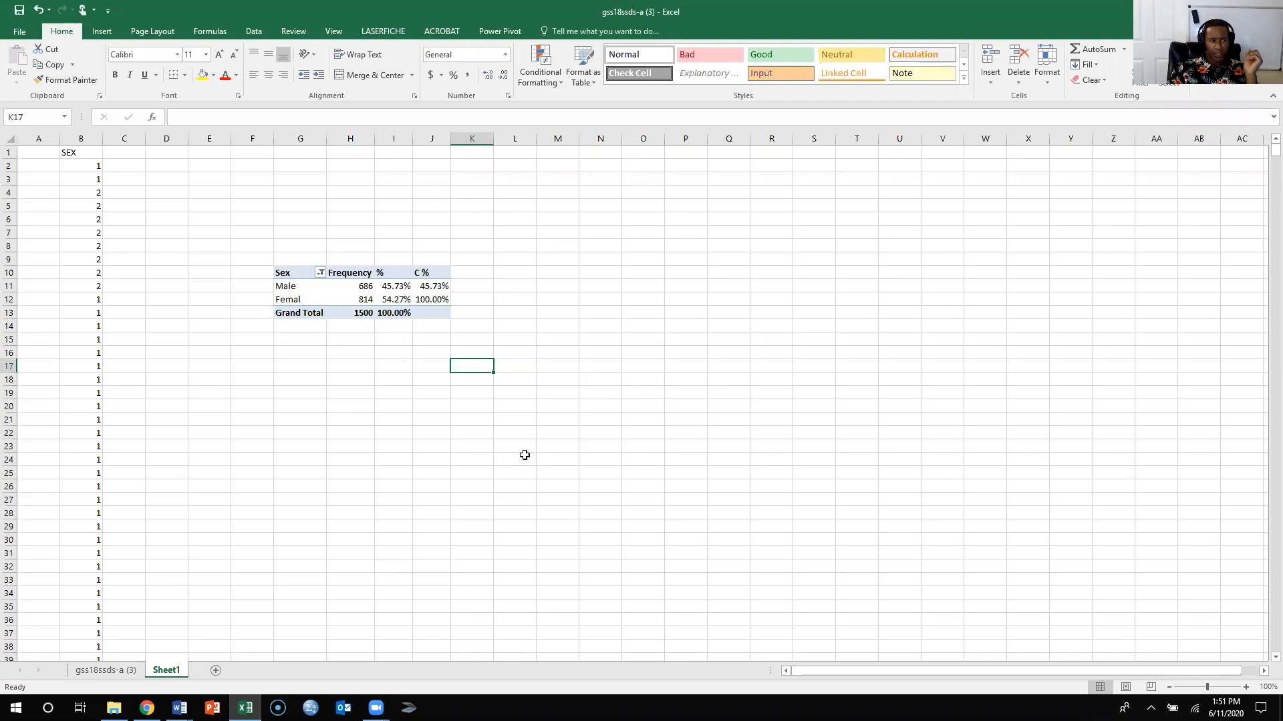
{"action": "left_click", "coordinate": [409, 429]}
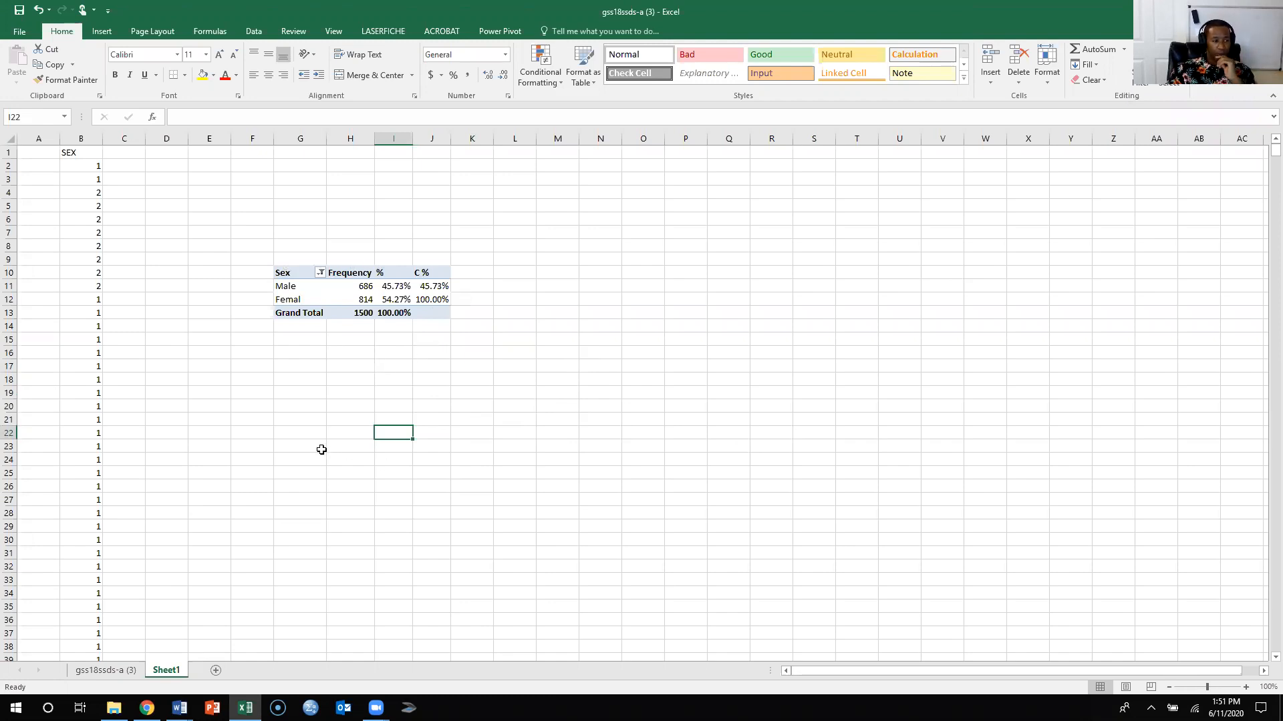
- Insert a 2-D clustered column PivotChart based on the Sex PivotTable
{"action": "left_click", "coordinate": [296, 274]}
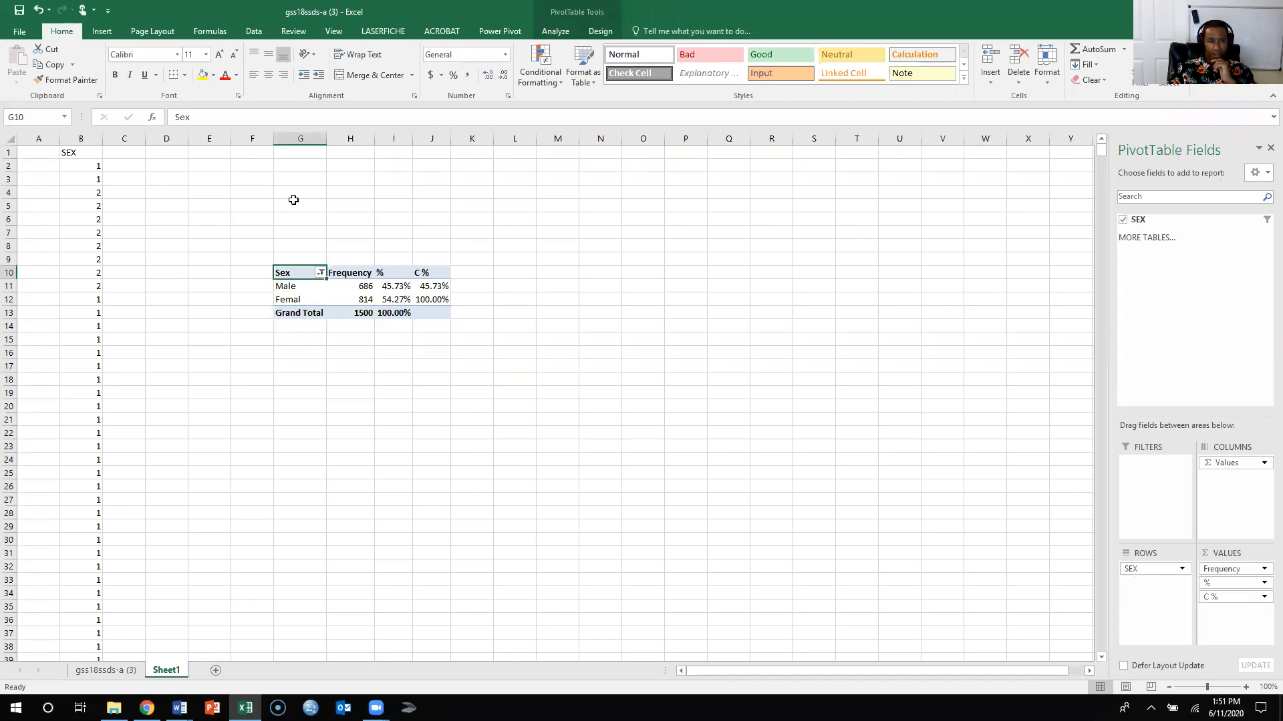
{"action": "left_click", "coordinate": [100, 32]}
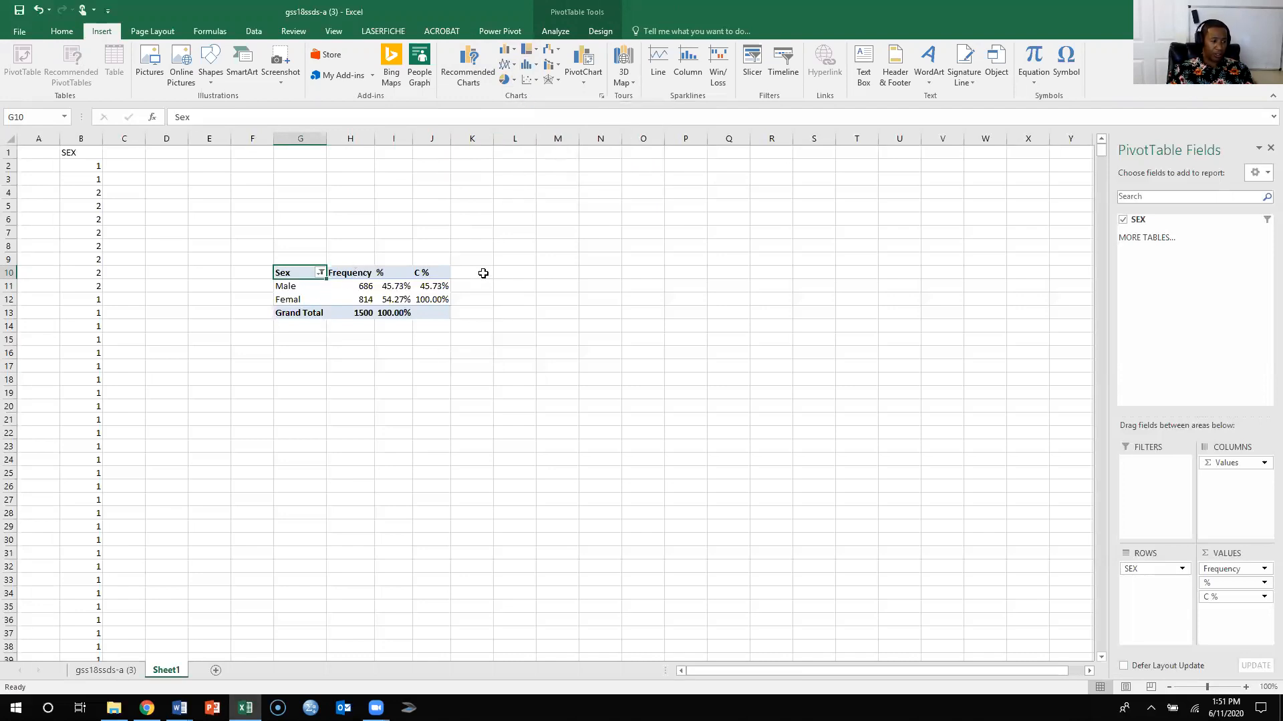
{"action": "left_click", "coordinate": [506, 54]}
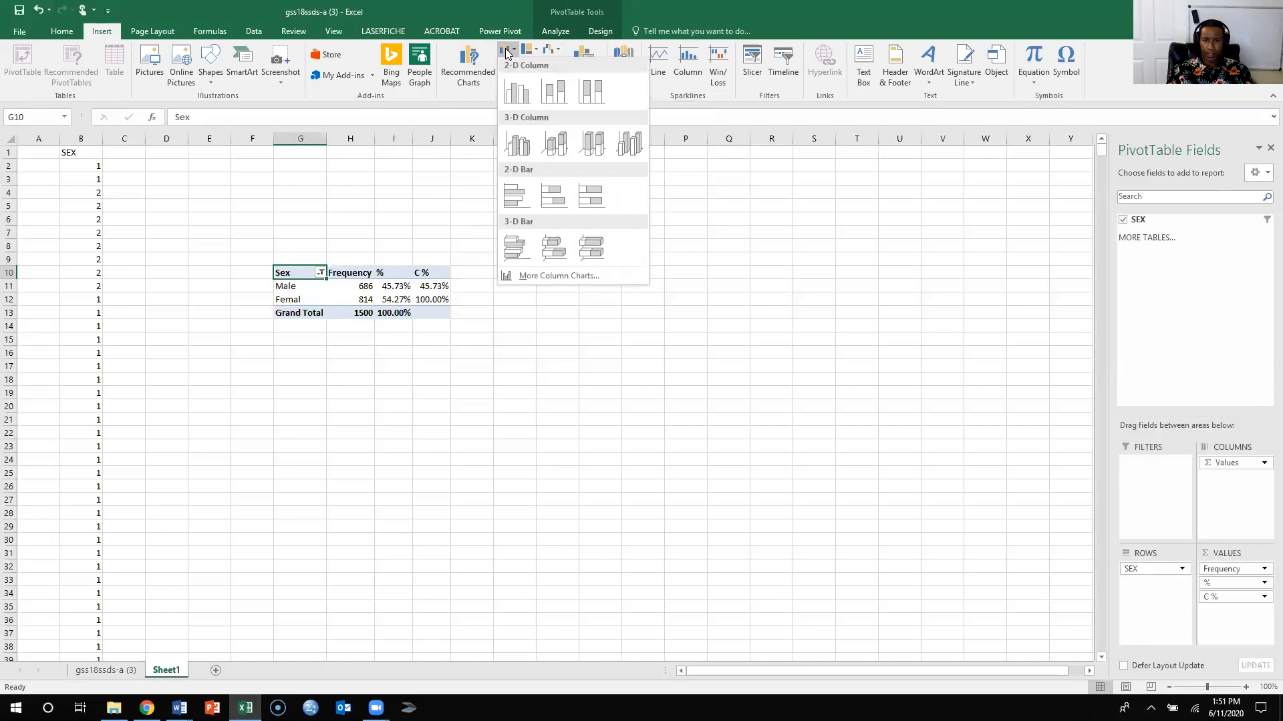
{"action": "left_click", "coordinate": [530, 90]}
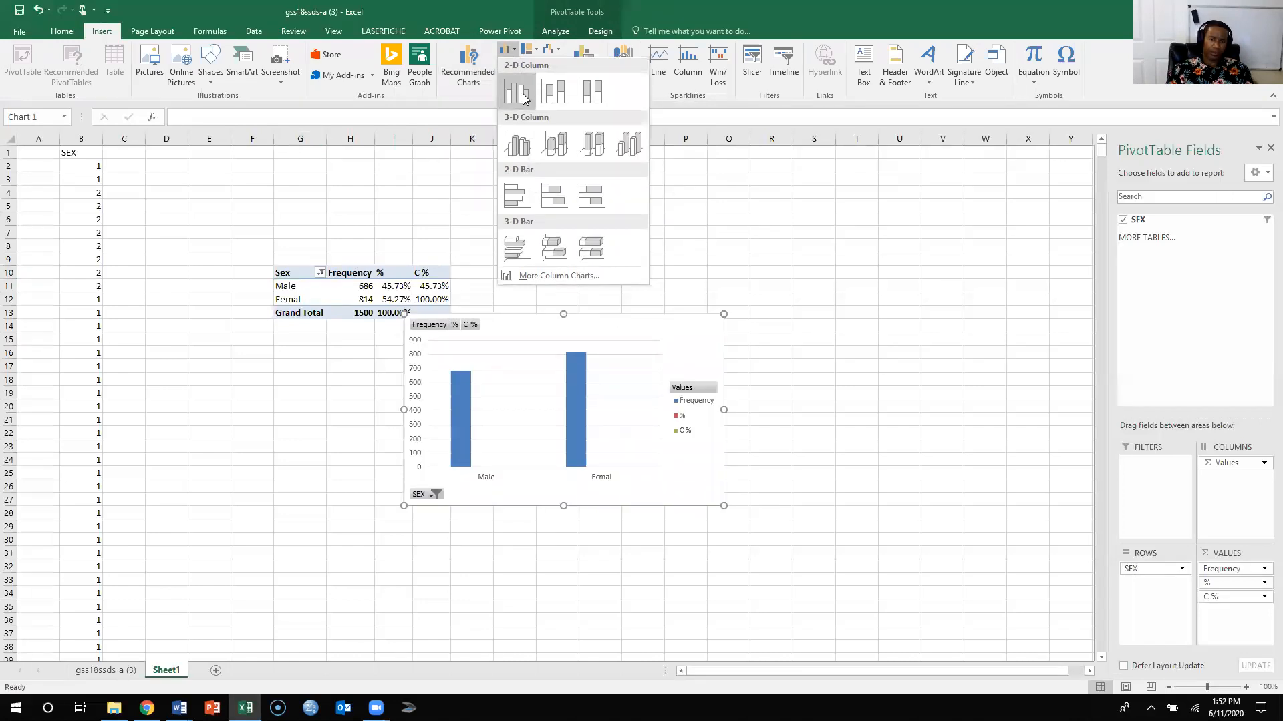
- Remove the Frequency and C % value fields so that the column chart plots only the % field
{"action": "left_click", "coordinate": [615, 417]}
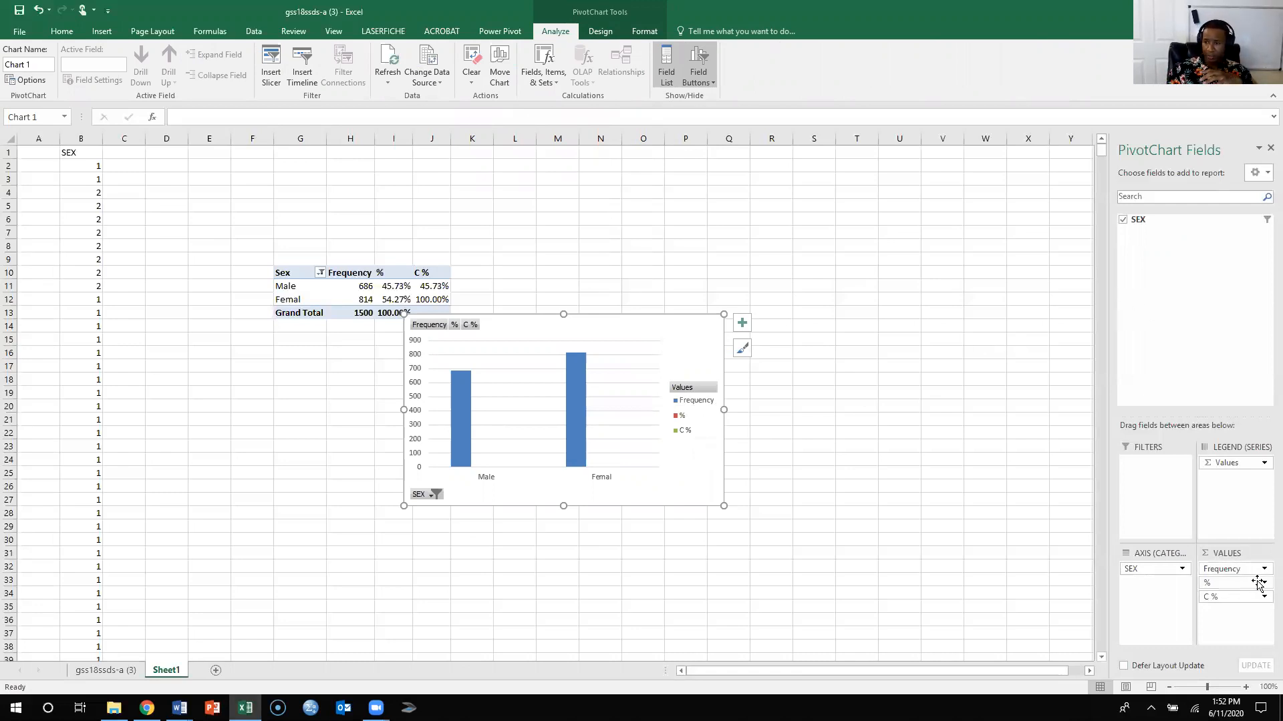
{"action": "left_click_drag", "start_coordinate": [1263, 572], "coordinate": [1150, 220]}
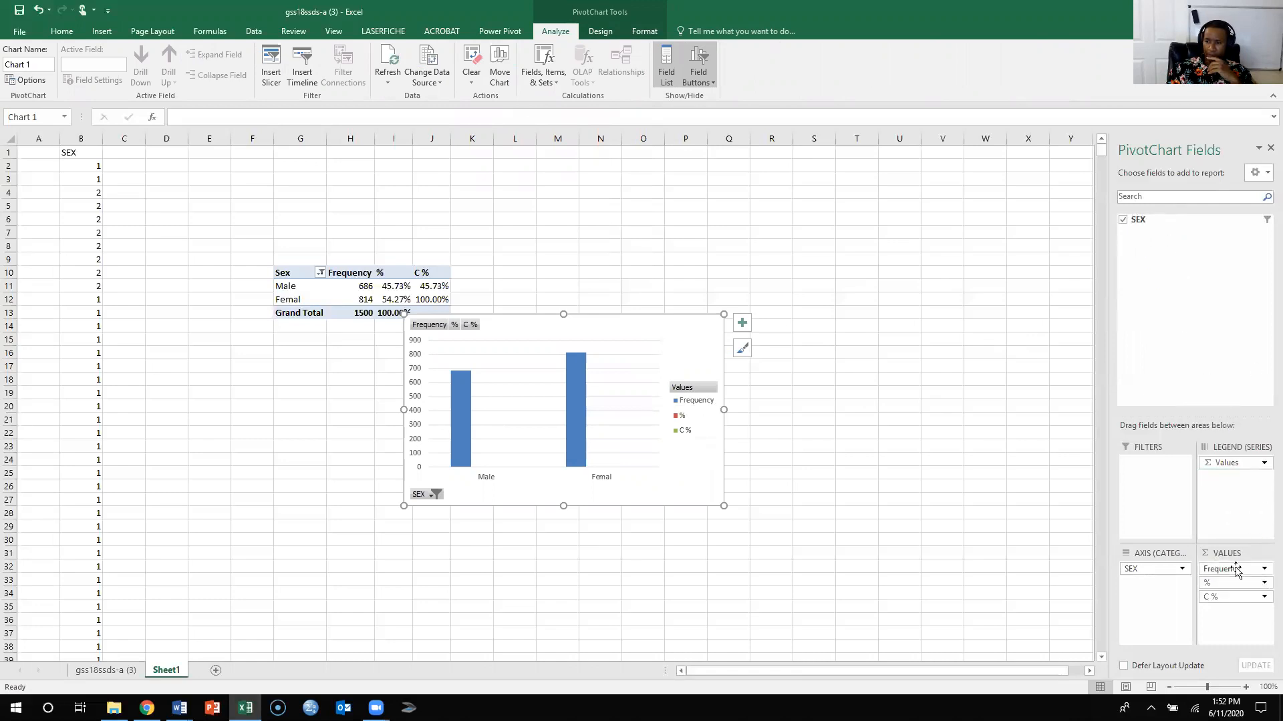
{"action": "left_click_drag", "start_coordinate": [1241, 571], "coordinate": [1161, 223]}
{"action": "left_click_drag", "start_coordinate": [1249, 582], "coordinate": [1153, 223]}
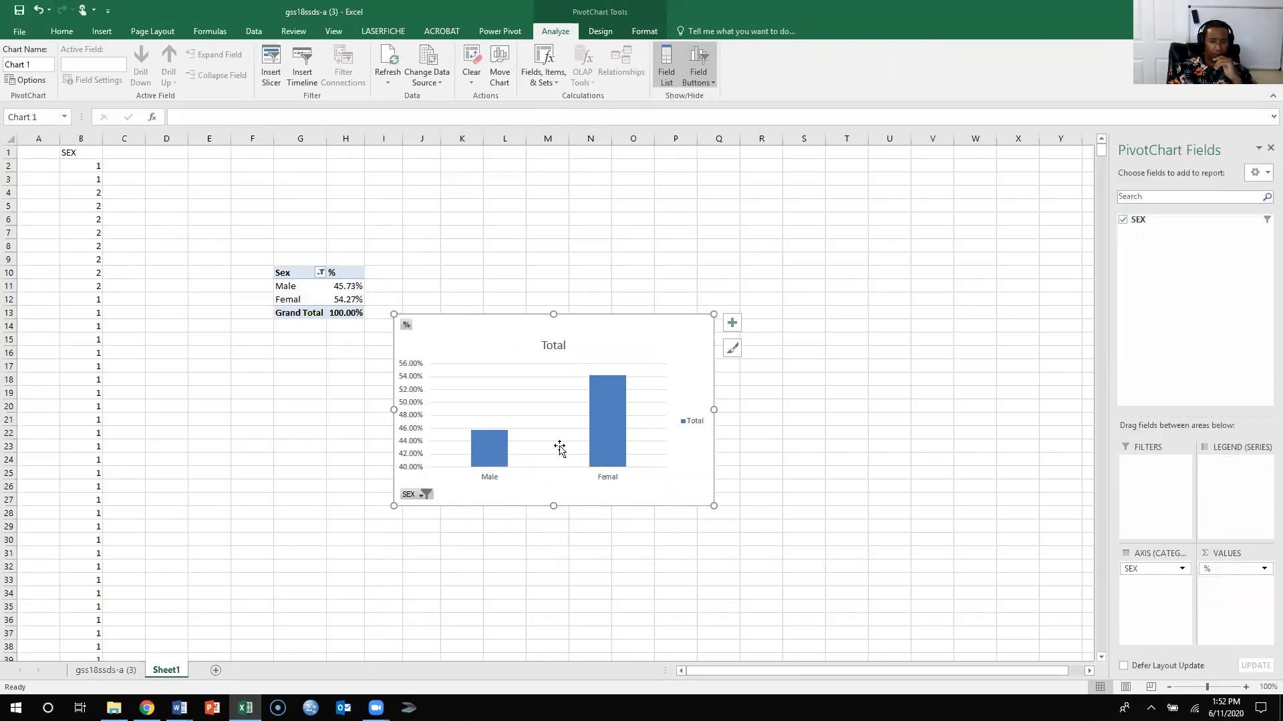
- Replace the column chart's title with Respondent's Sex
{"action": "left_click", "coordinate": [561, 344]}
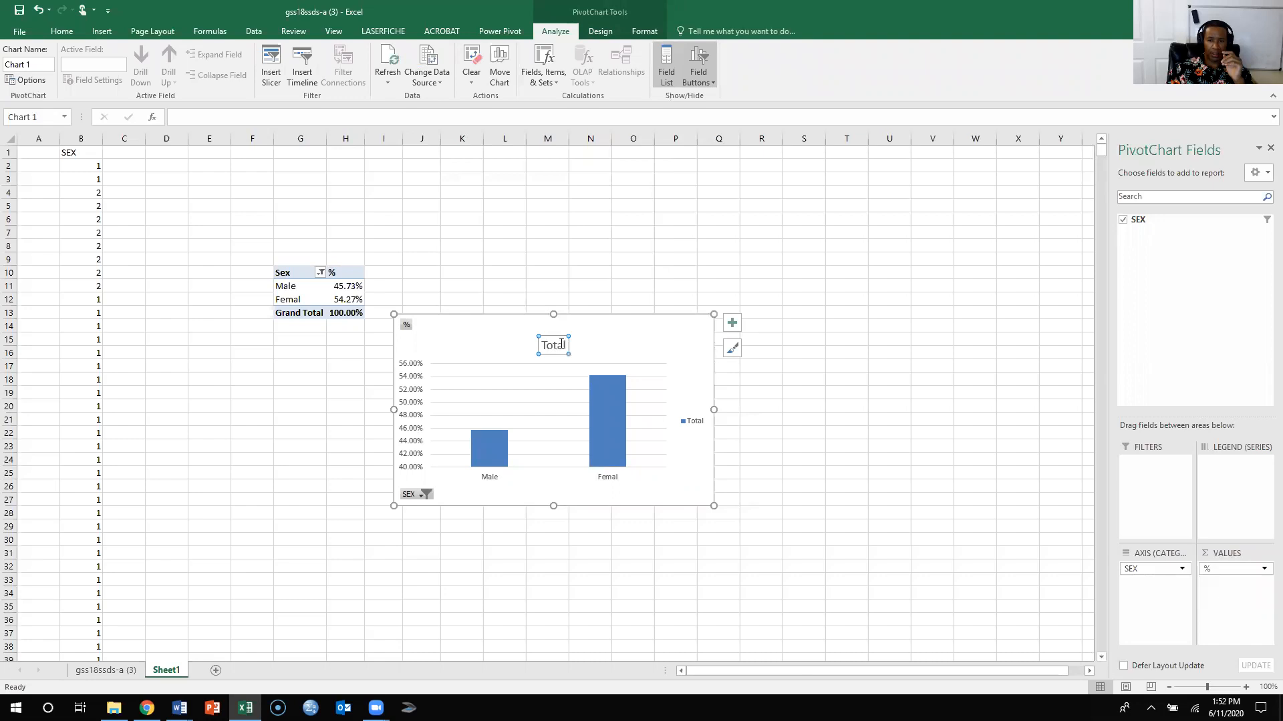
{"action": "left_click_drag", "start_coordinate": [567, 343], "coordinate": [538, 345]}
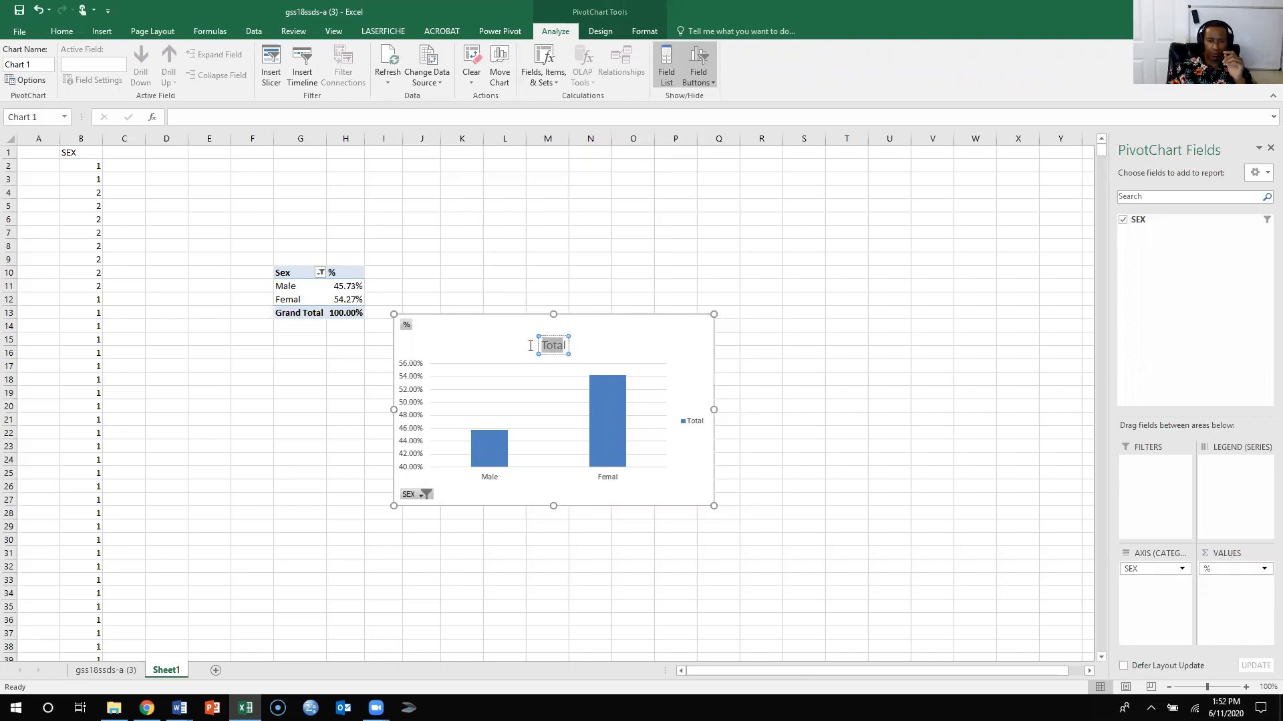
{"action": "key", "text": "Delete"}
{"action": "type", "text": "Responden"}
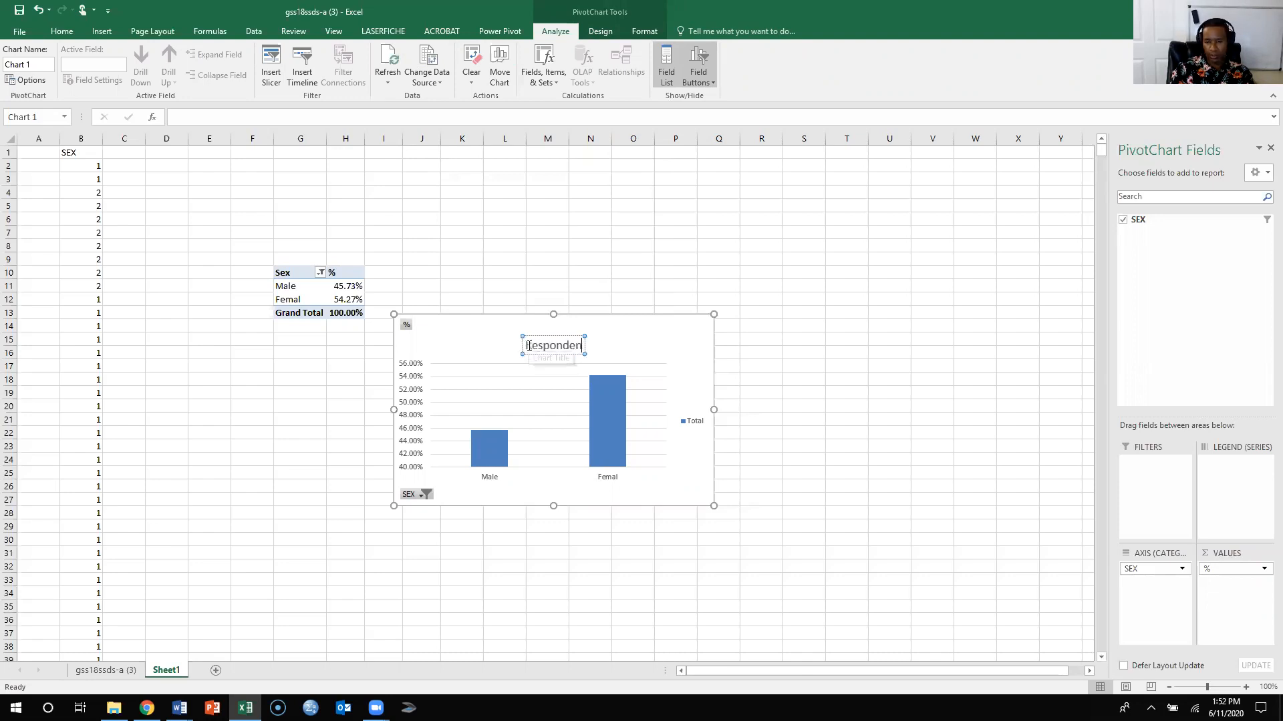
{"action": "type", "text": "t's Se"}
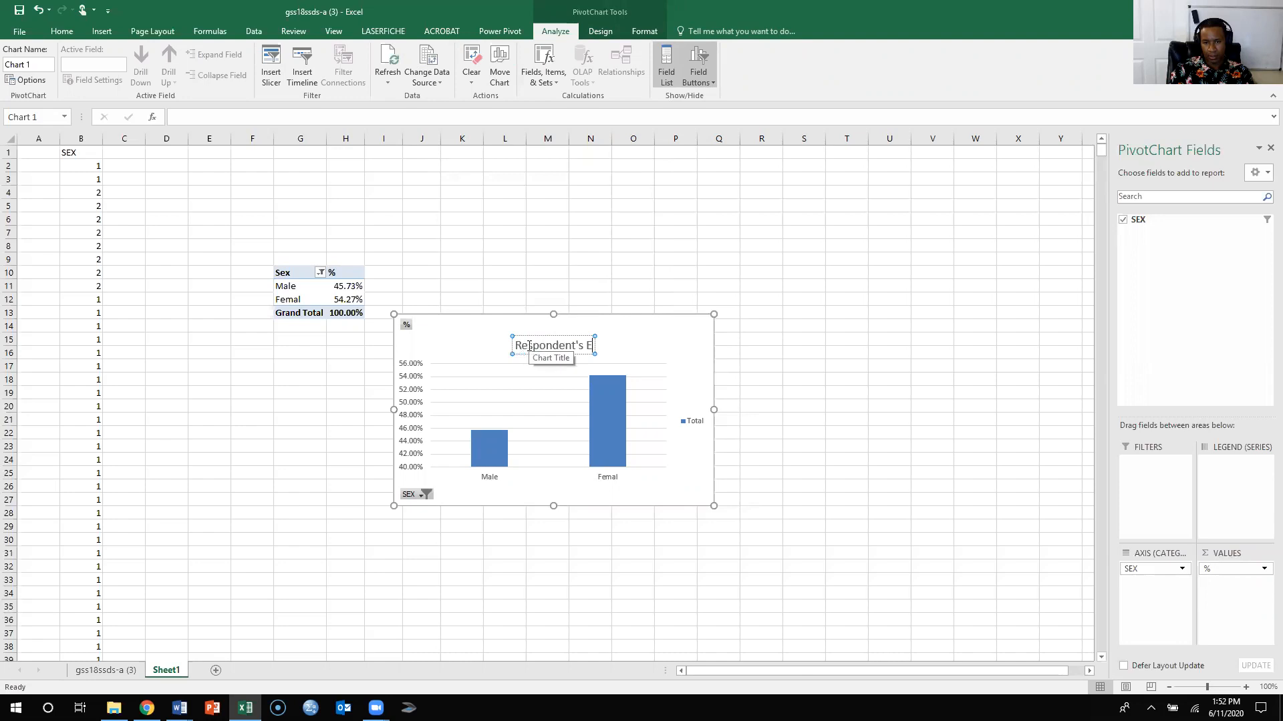
{"action": "type", "text": "x"}
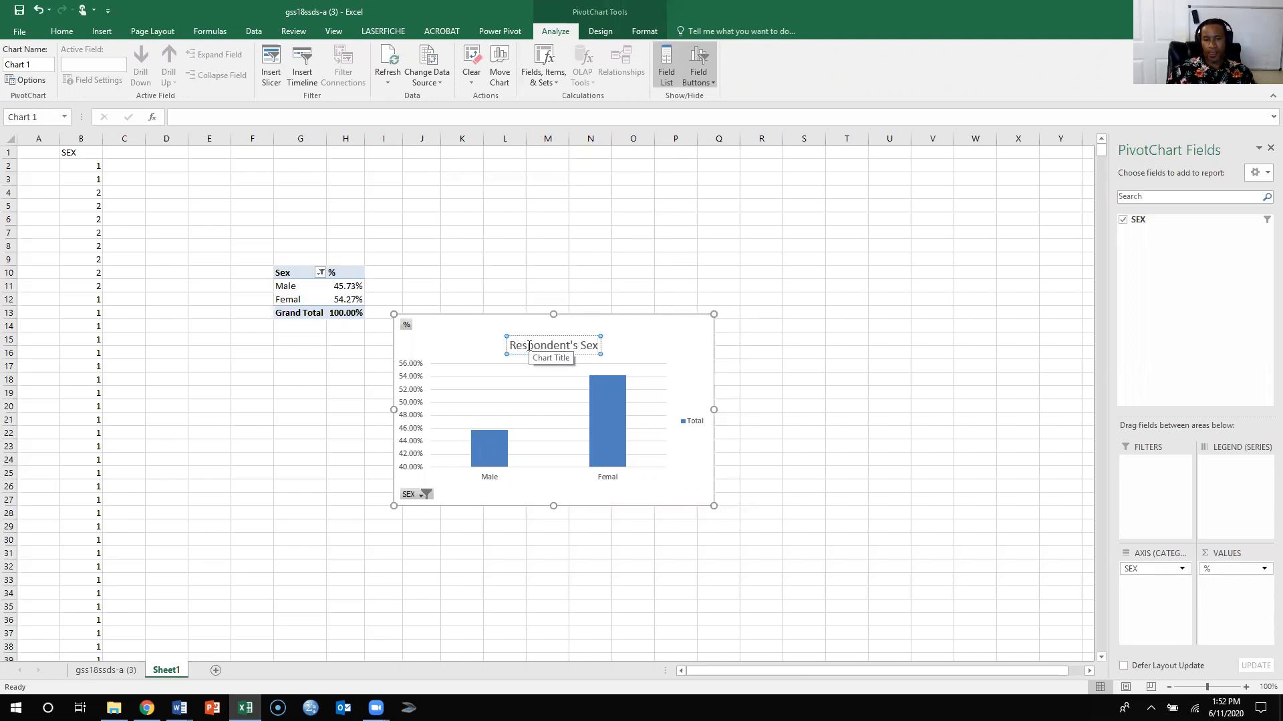
- Check the values of the Male and Femal columns and preview alternative chart styles without applying one
{"action": "mouse_move", "coordinate": [487, 451]}
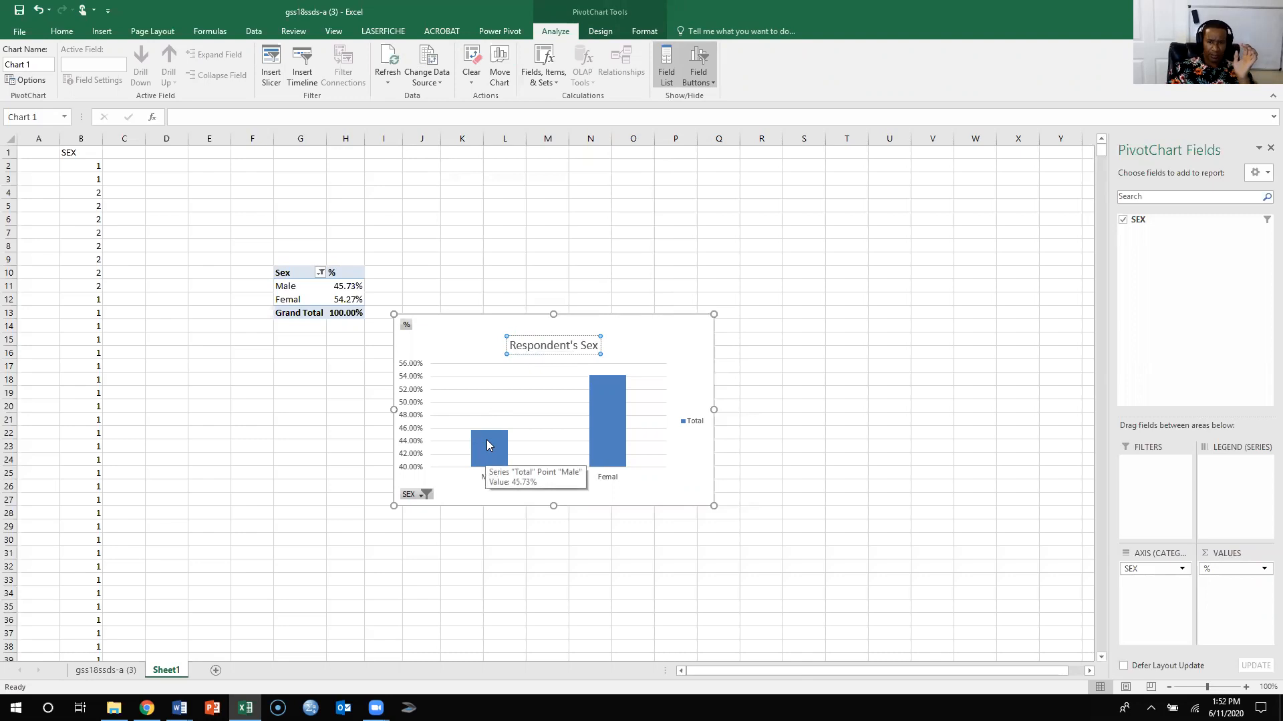
{"action": "mouse_move", "coordinate": [608, 405]}
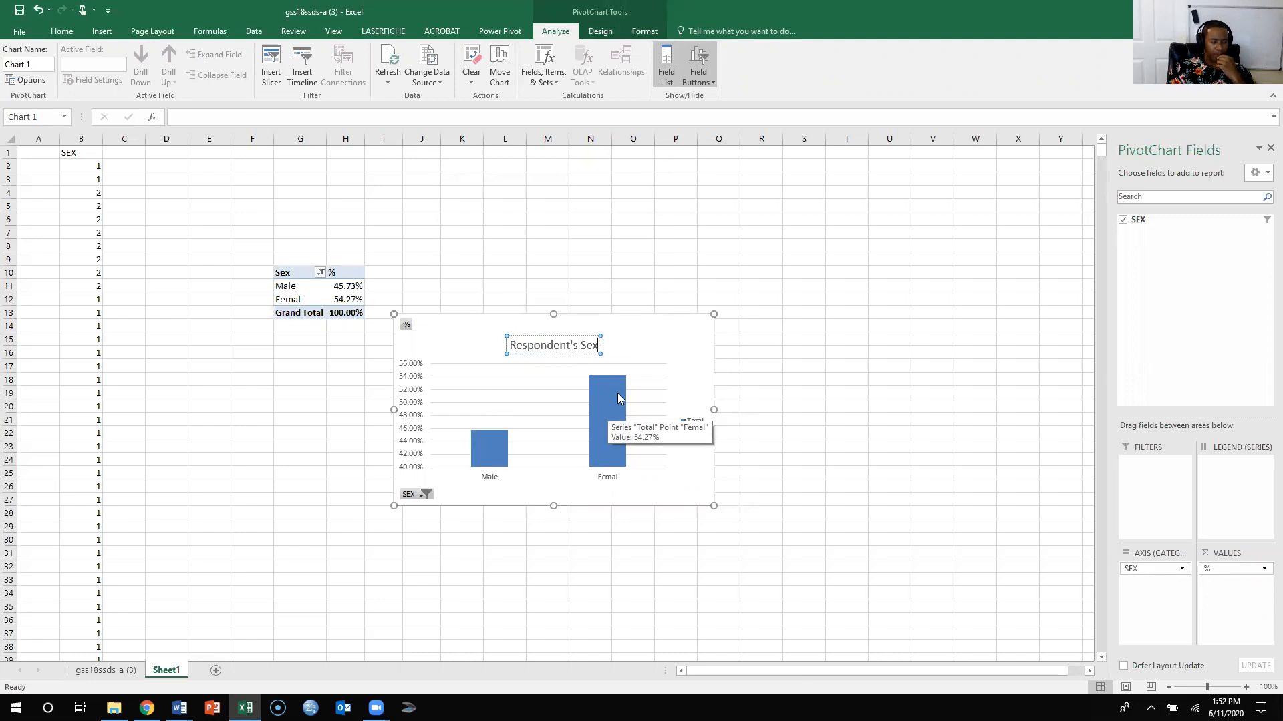
{"action": "left_click", "coordinate": [694, 337]}
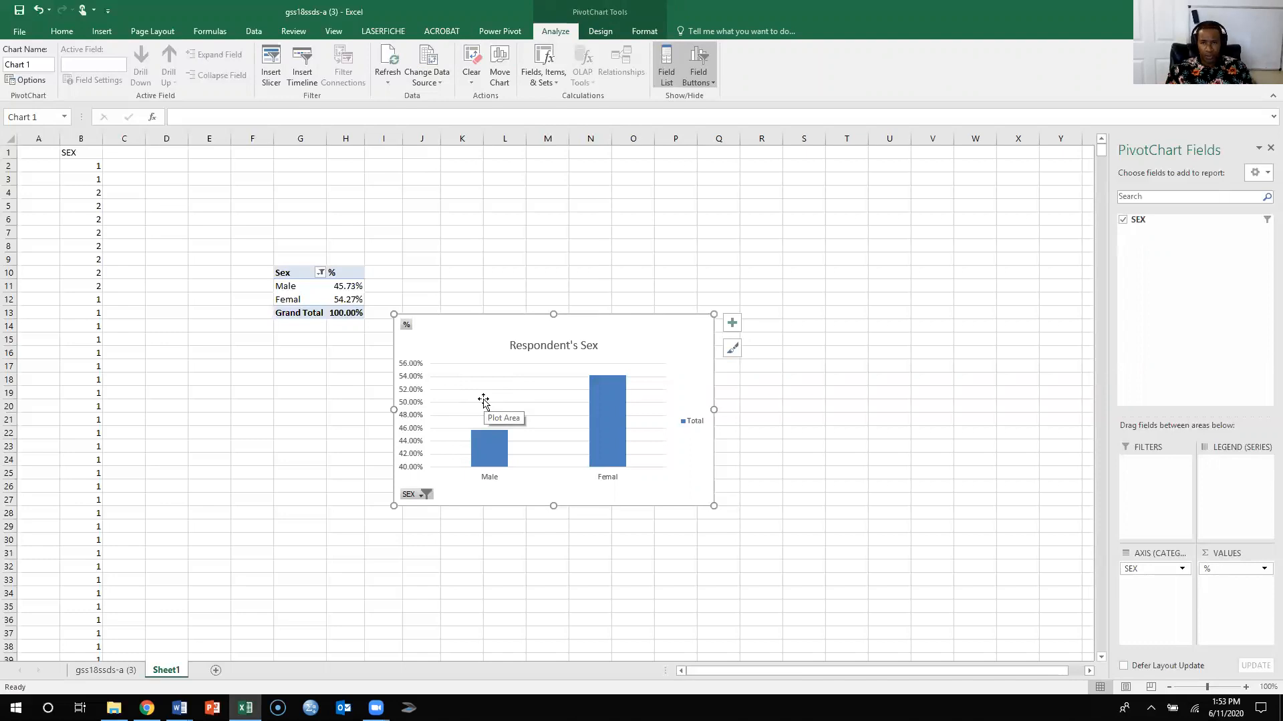
{"action": "left_click", "coordinate": [609, 32]}
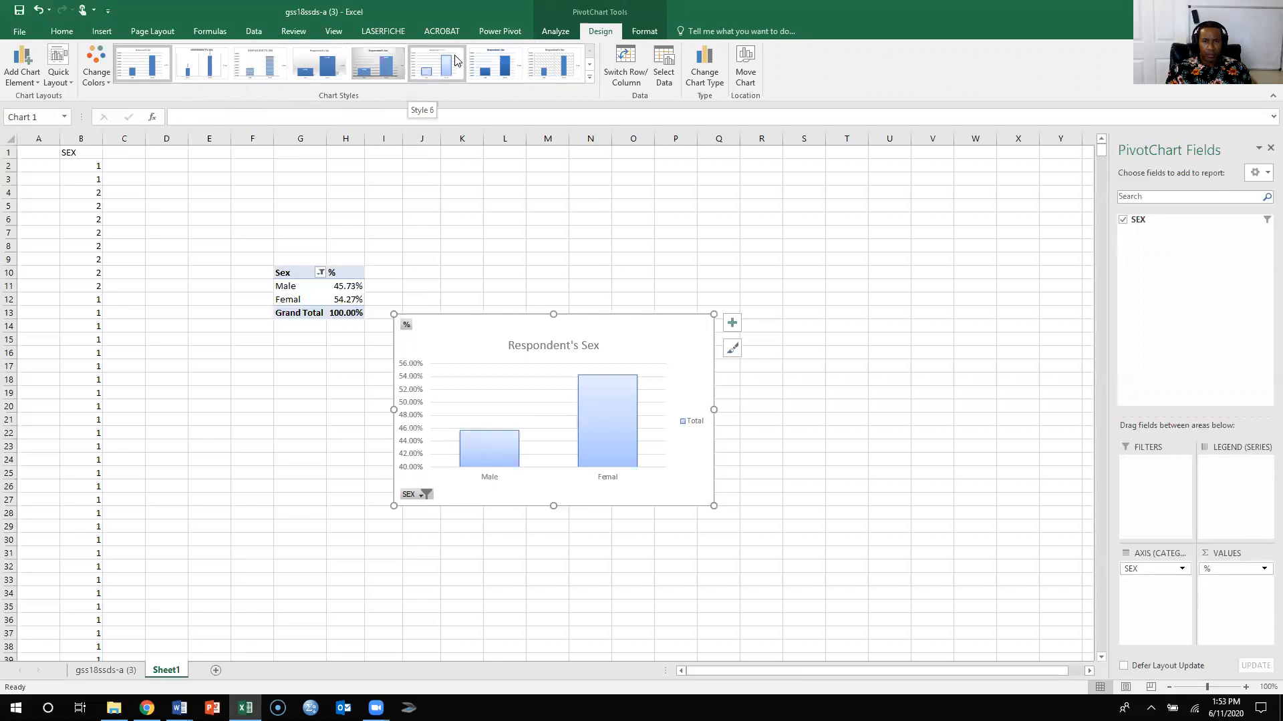
{"action": "left_click", "coordinate": [513, 261]}
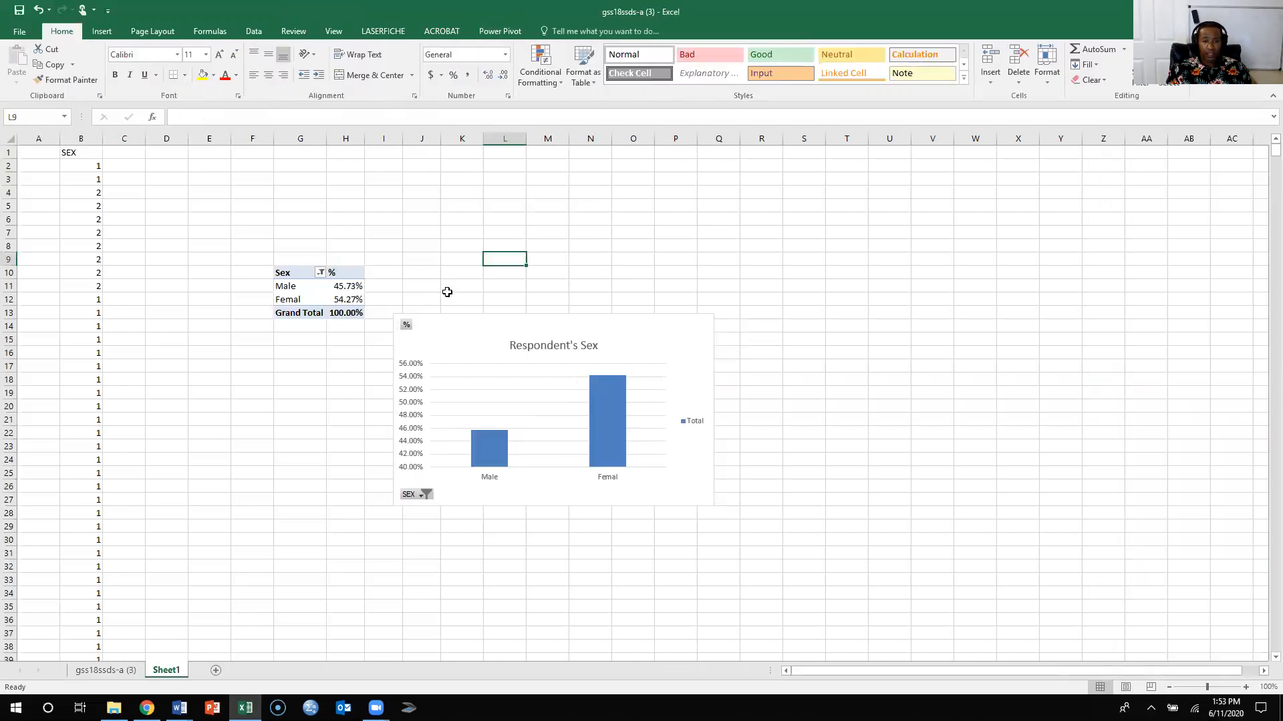
- Move the column chart over to about column U and insert a 2-D pie chart from the Sex PivotTable
{"action": "left_click_drag", "start_coordinate": [605, 318], "coordinate": [1107, 216]}
{"action": "left_click", "coordinate": [293, 274]}
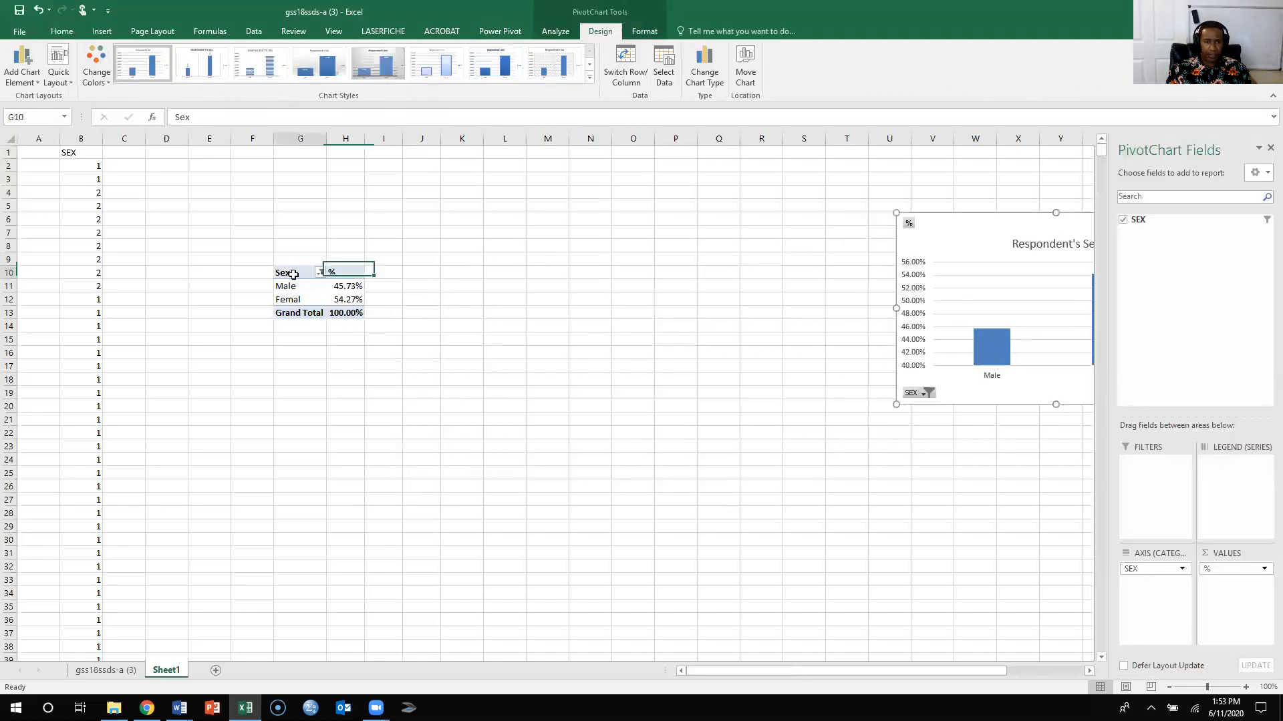
{"action": "left_click", "coordinate": [102, 31]}
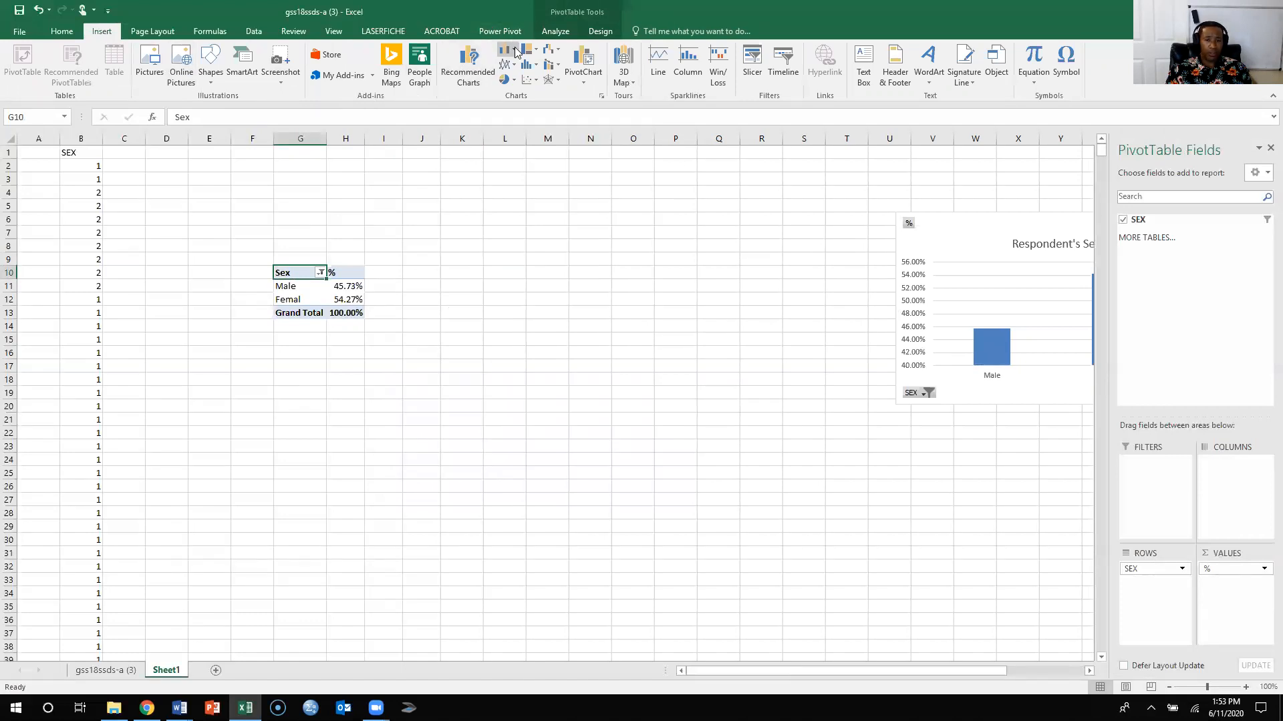
{"action": "left_click", "coordinate": [514, 82]}
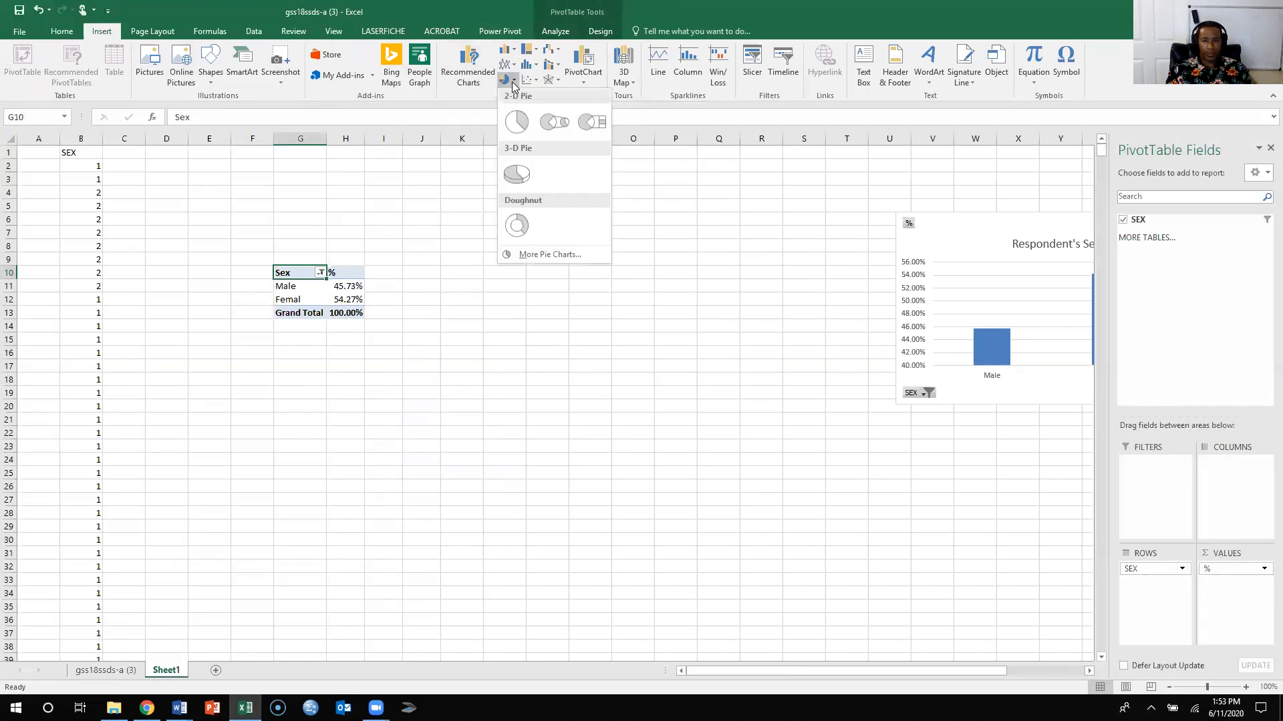
{"action": "left_click", "coordinate": [515, 121]}
- Replace the pie chart's title with Respondent's Sex and apply chart Style 3 to it
{"action": "left_click", "coordinate": [562, 344]}
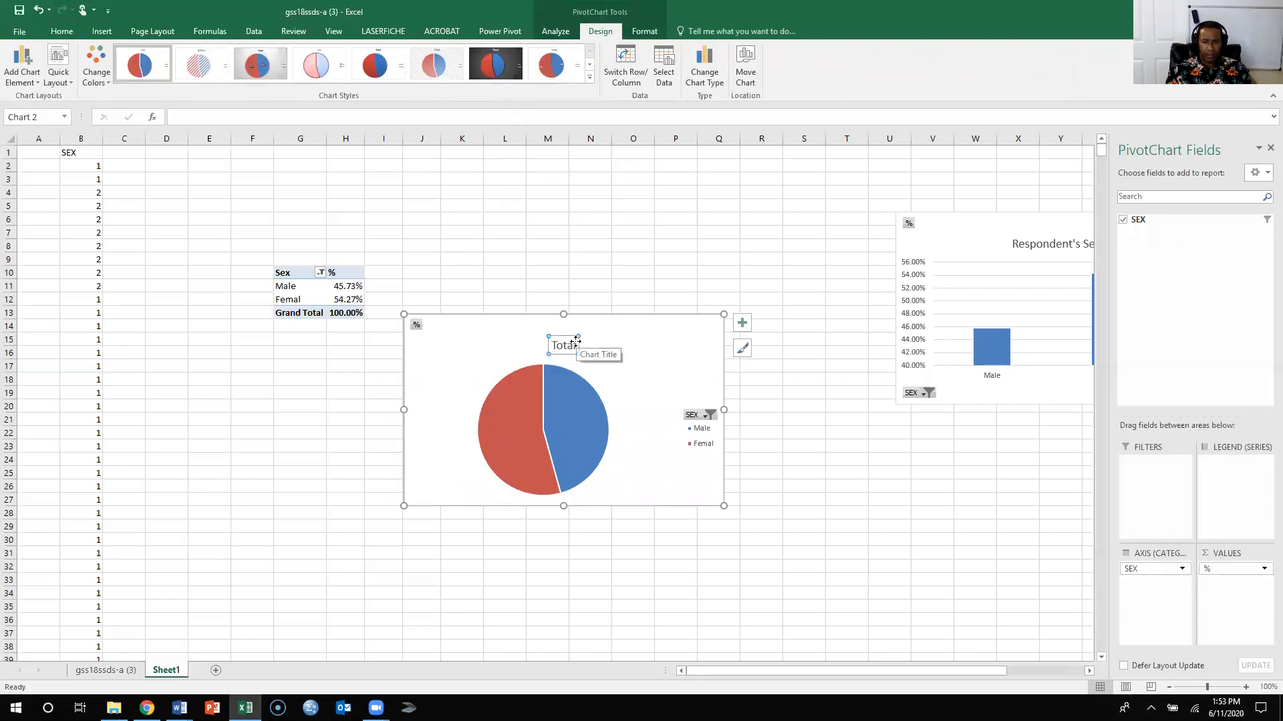
{"action": "double_click", "coordinate": [555, 346]}
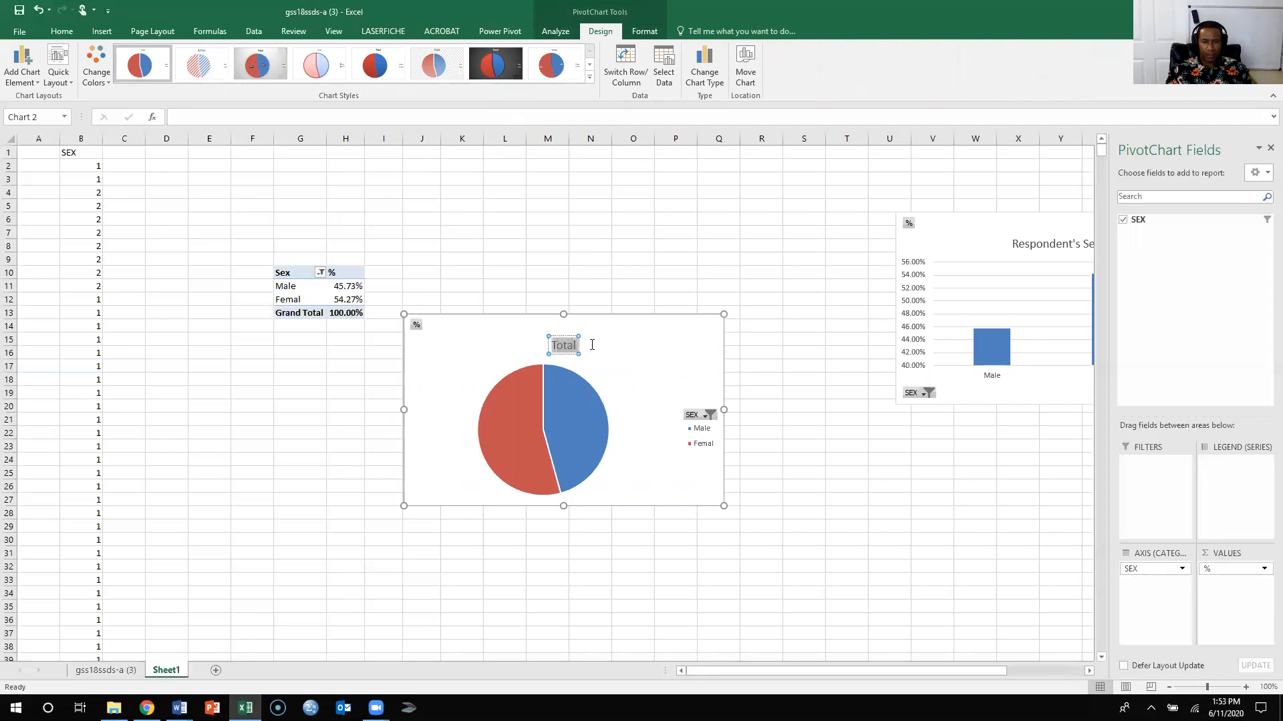
{"action": "key", "text": "BackSpace"}
{"action": "type", "text": "Re"}
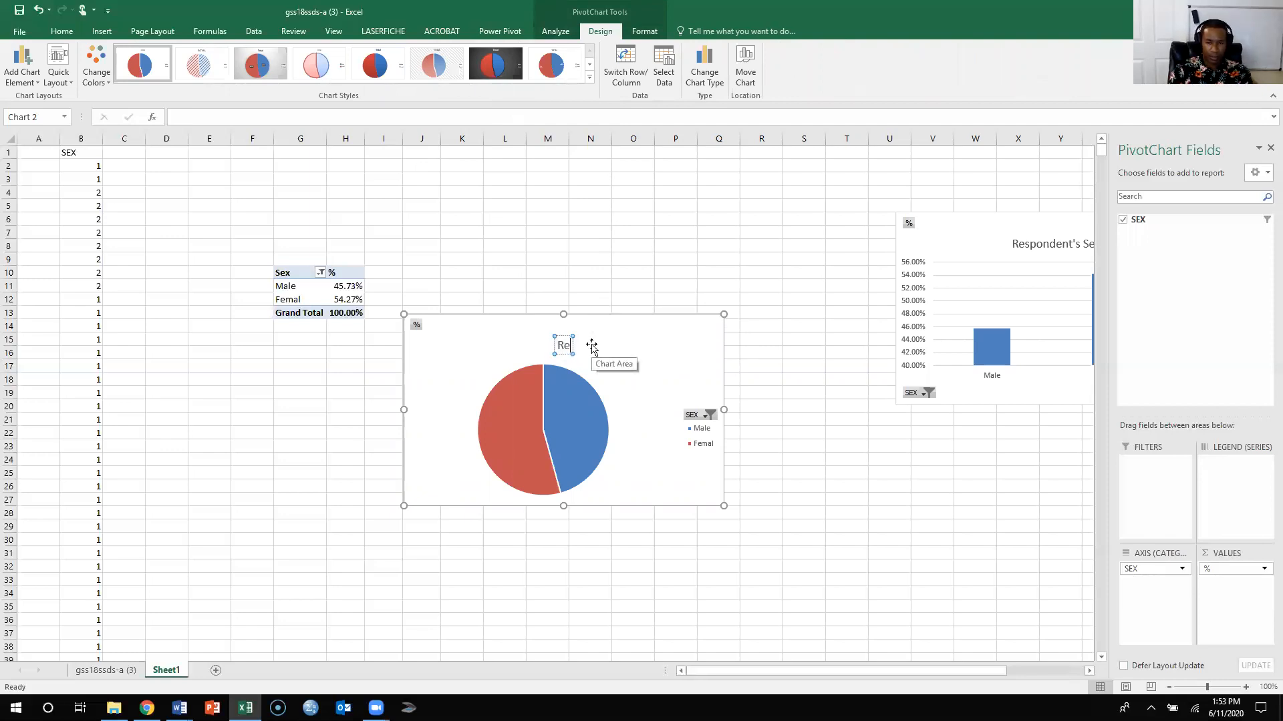
{"action": "type", "text": "sponden"}
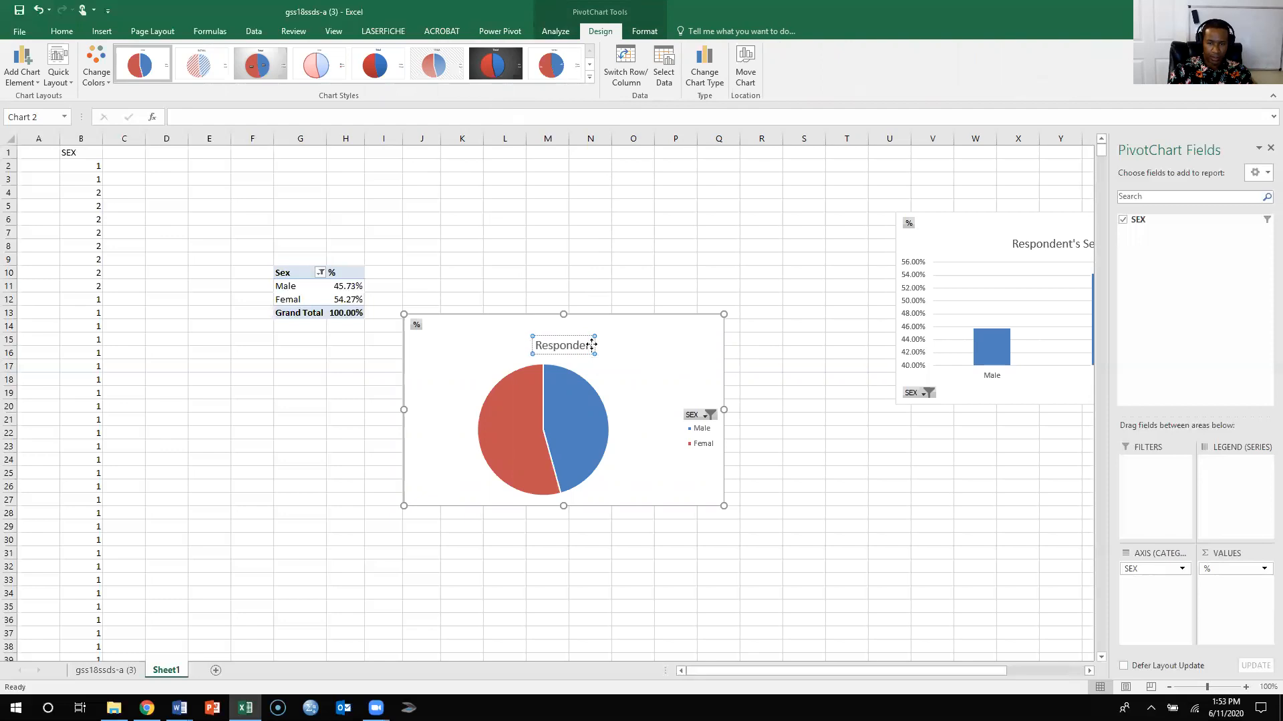
{"action": "type", "text": "t's Sex"}
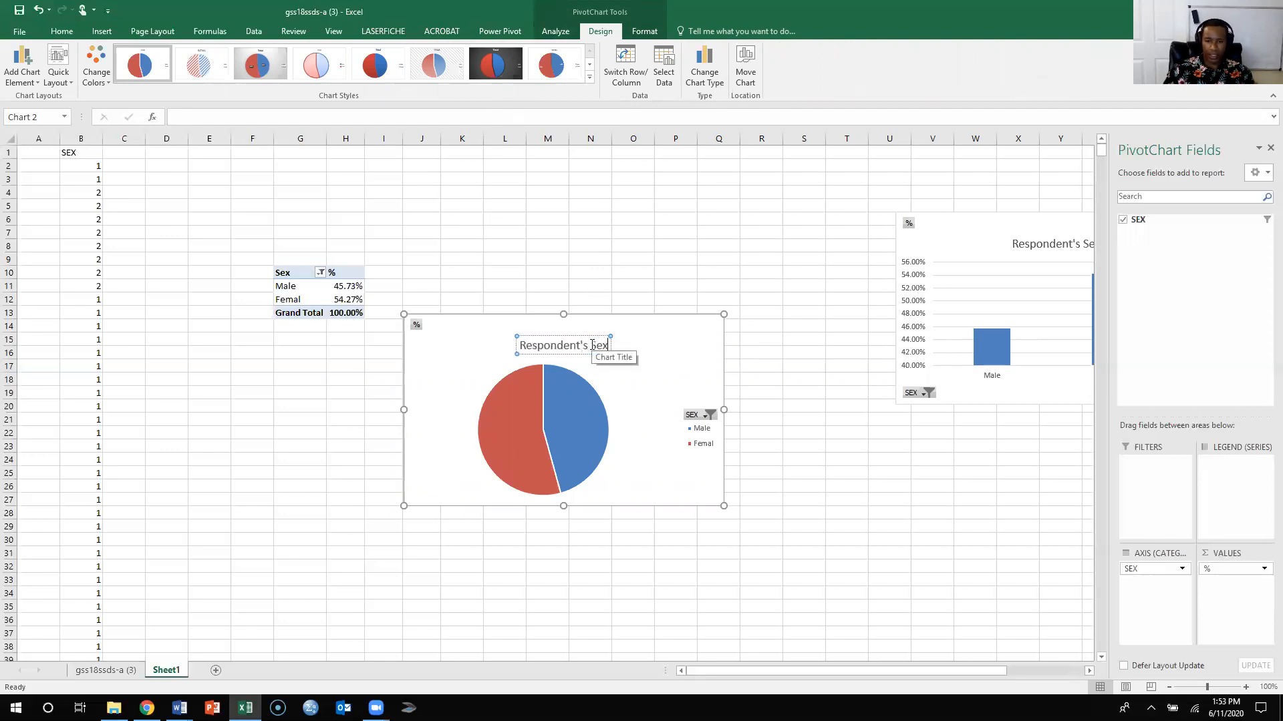
{"action": "left_click", "coordinate": [678, 339]}
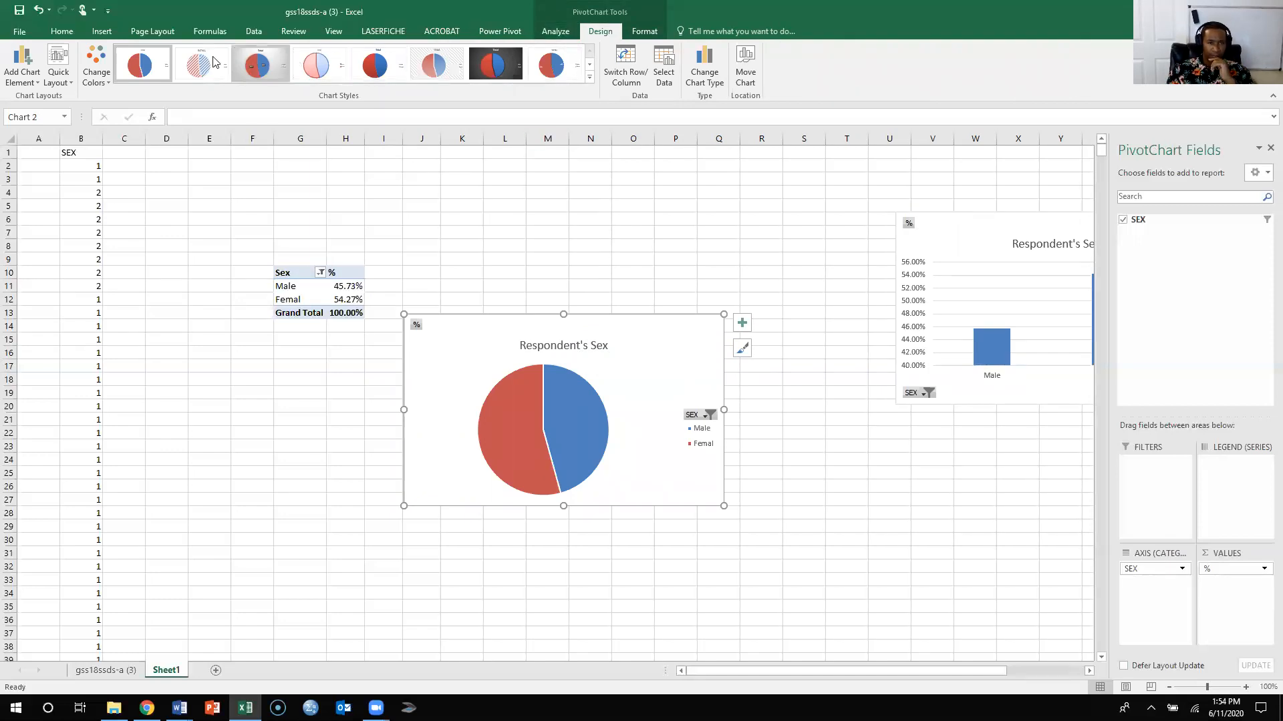
{"action": "left_click", "coordinate": [257, 74]}
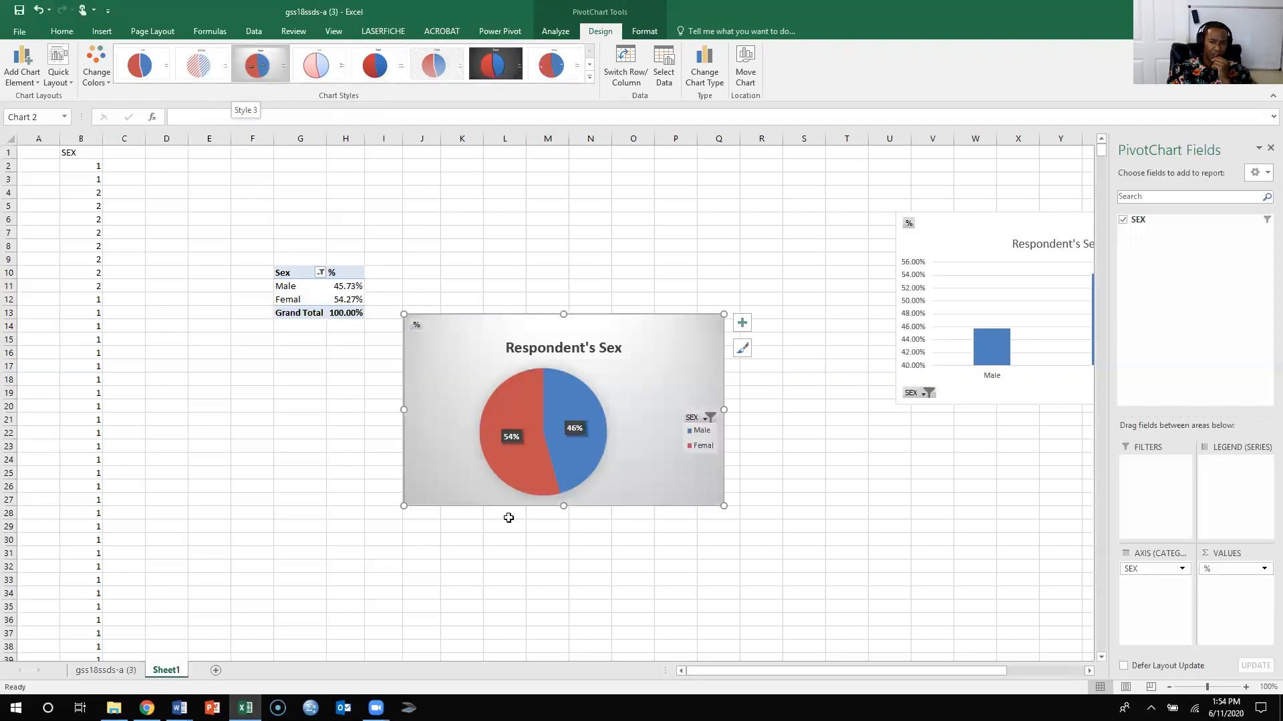
{"action": "mouse_move", "coordinate": [563, 375]}
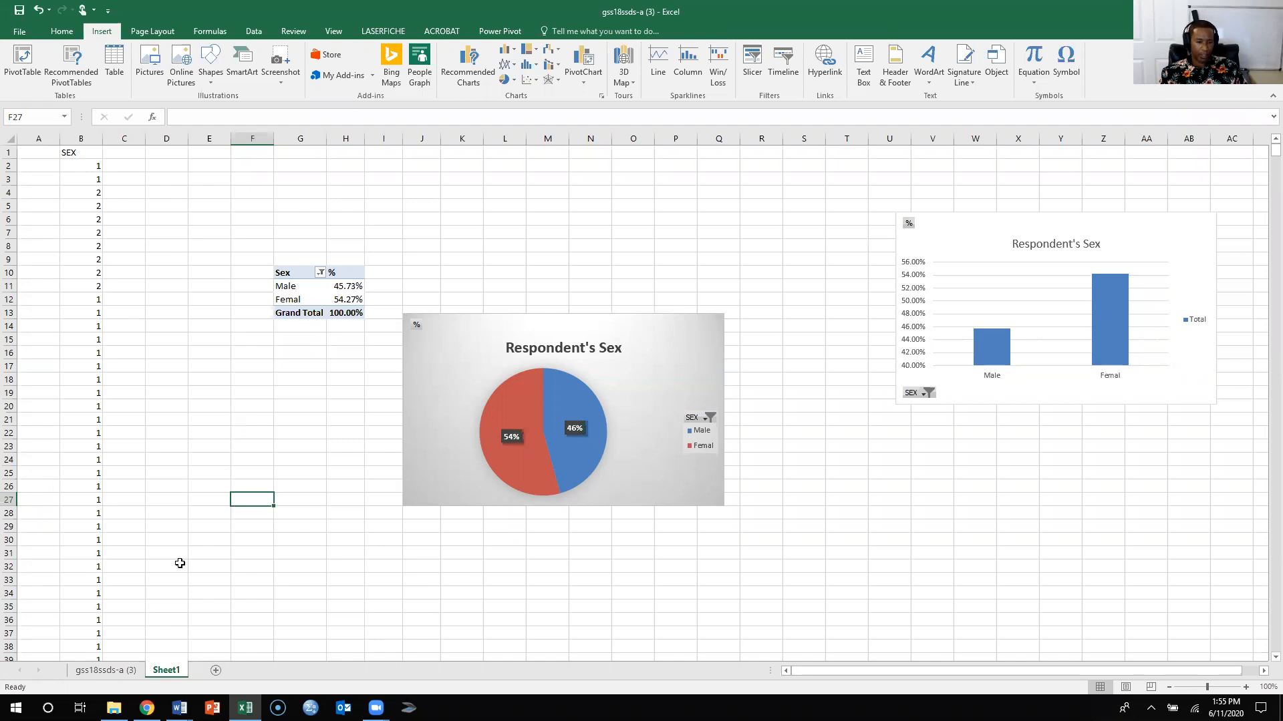
- Insert a histogram of the AGE column from the gss18ssds-a (3) sheet
{"action": "left_click", "coordinate": [102, 670]}
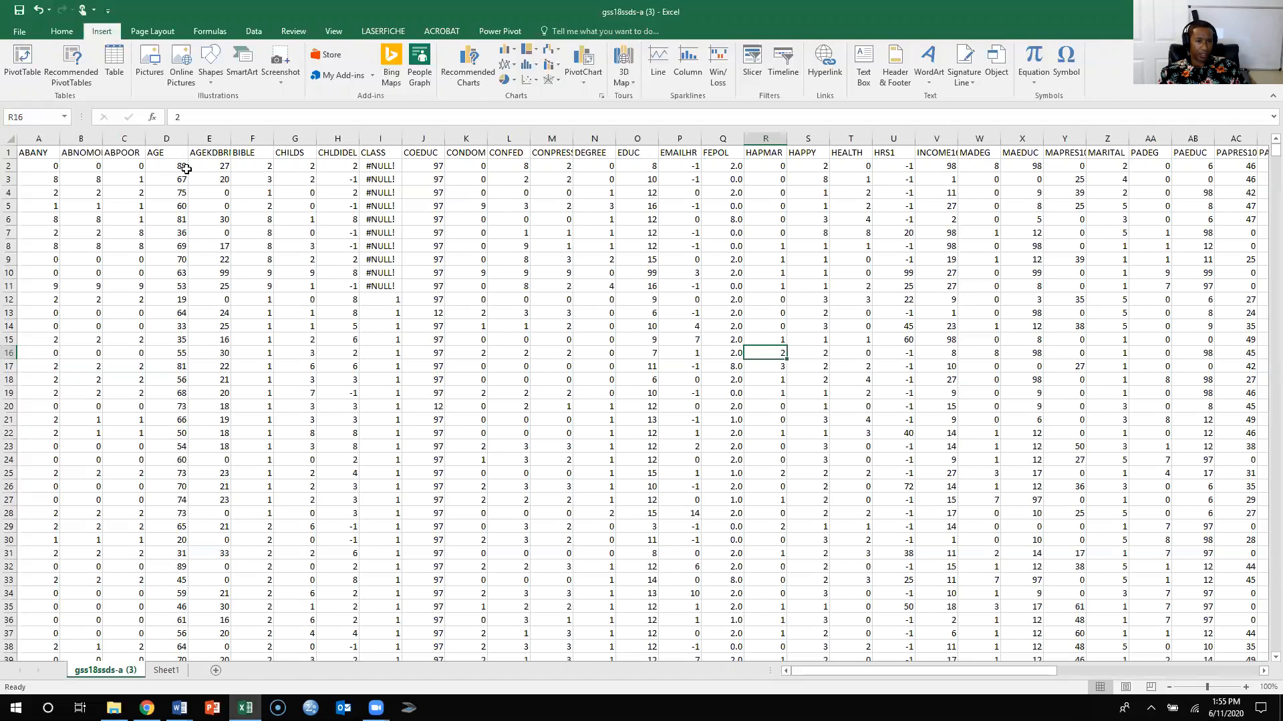
{"action": "left_click", "coordinate": [181, 134]}
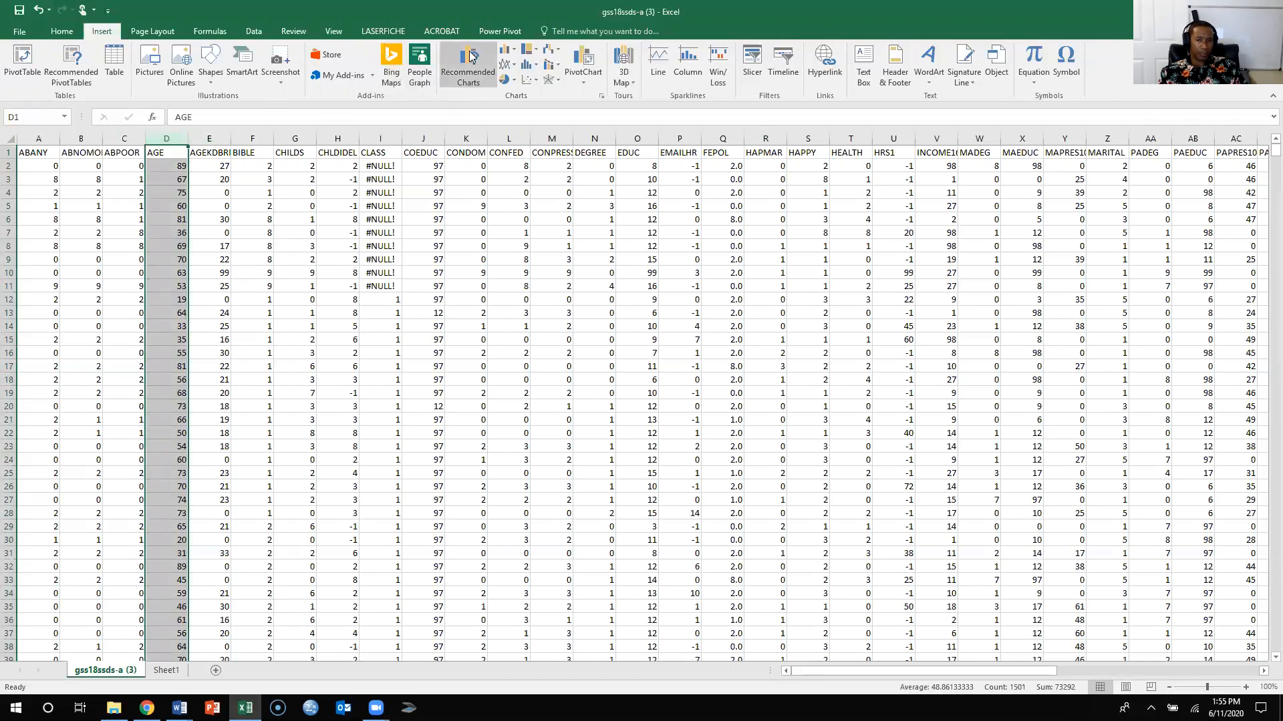
{"action": "left_click", "coordinate": [527, 73]}
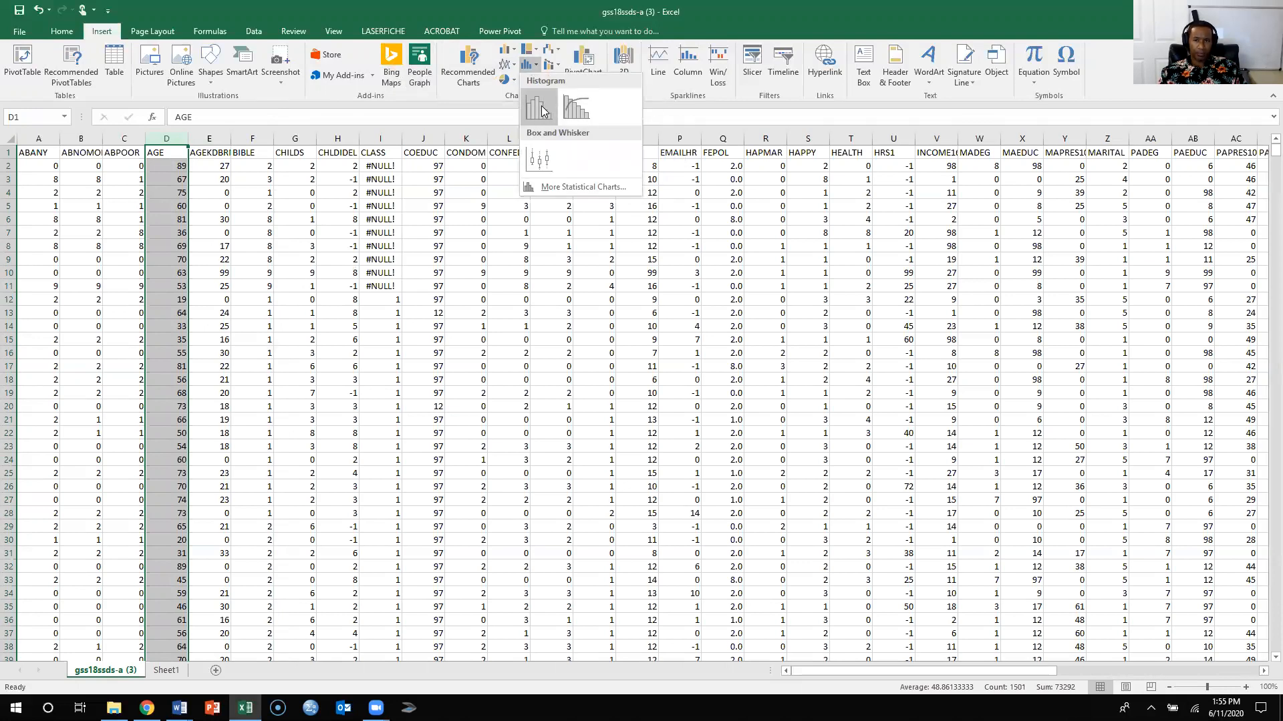
{"action": "left_click", "coordinate": [541, 107]}
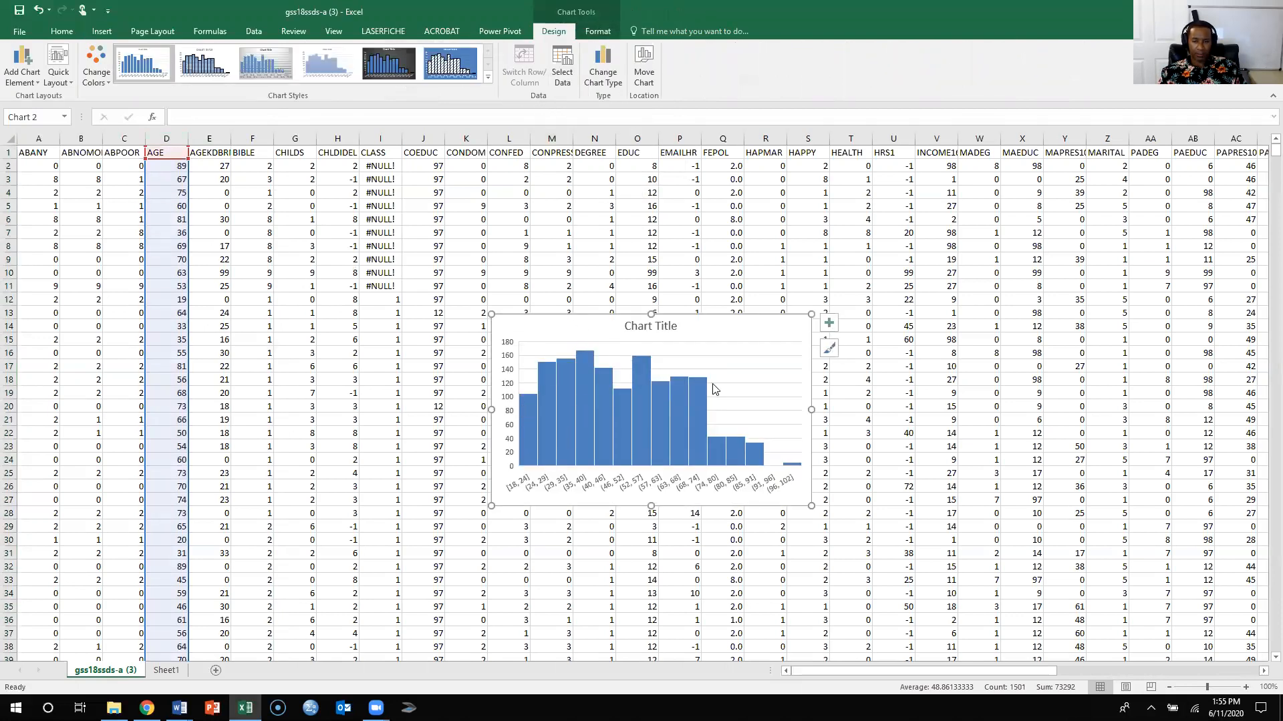
- Replace the histogram's placeholder title with Respondent's Age
{"action": "left_click", "coordinate": [660, 323]}
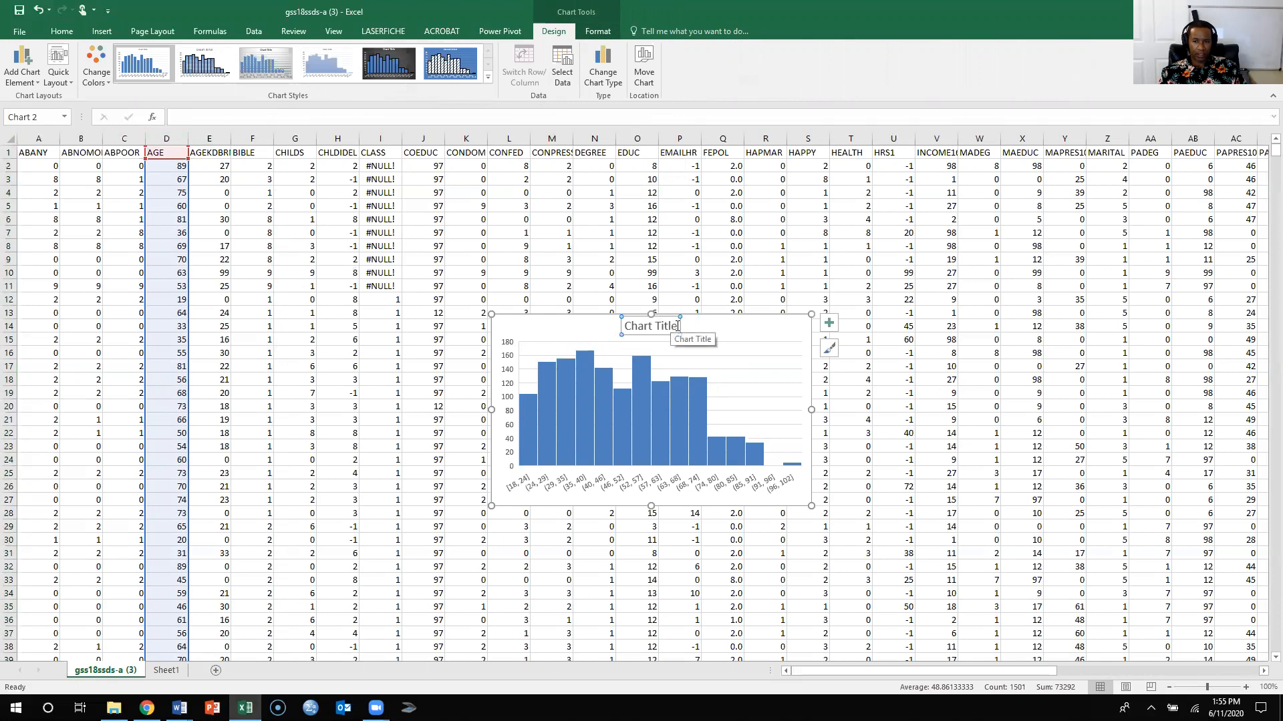
{"action": "triple_click", "coordinate": [652, 325]}
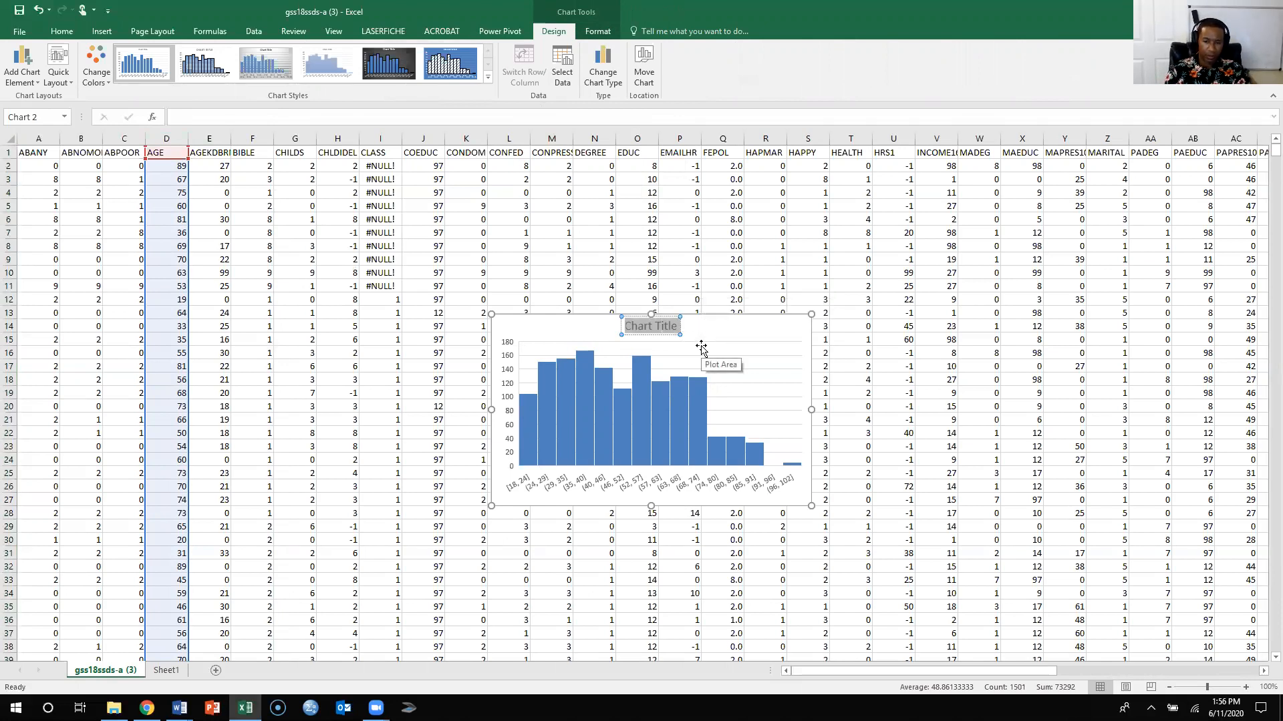
{"action": "type", "text": "Respondent'"}
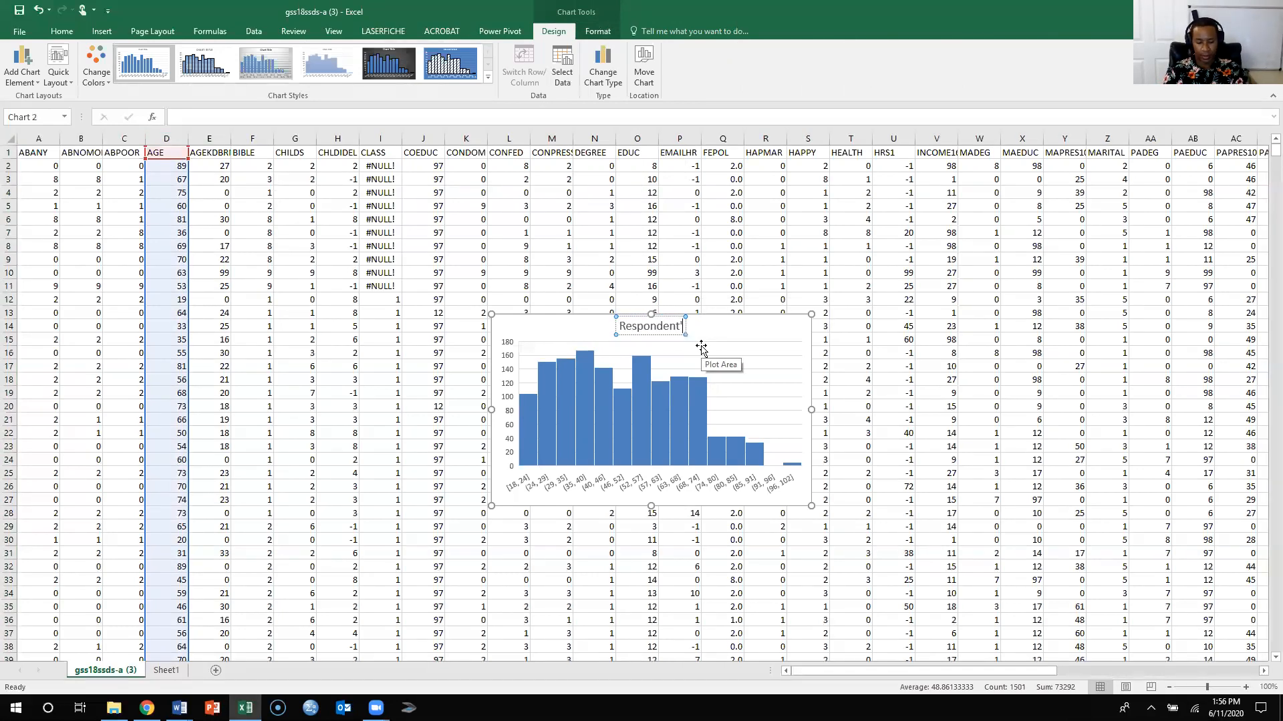
{"action": "type", "text": " A"}
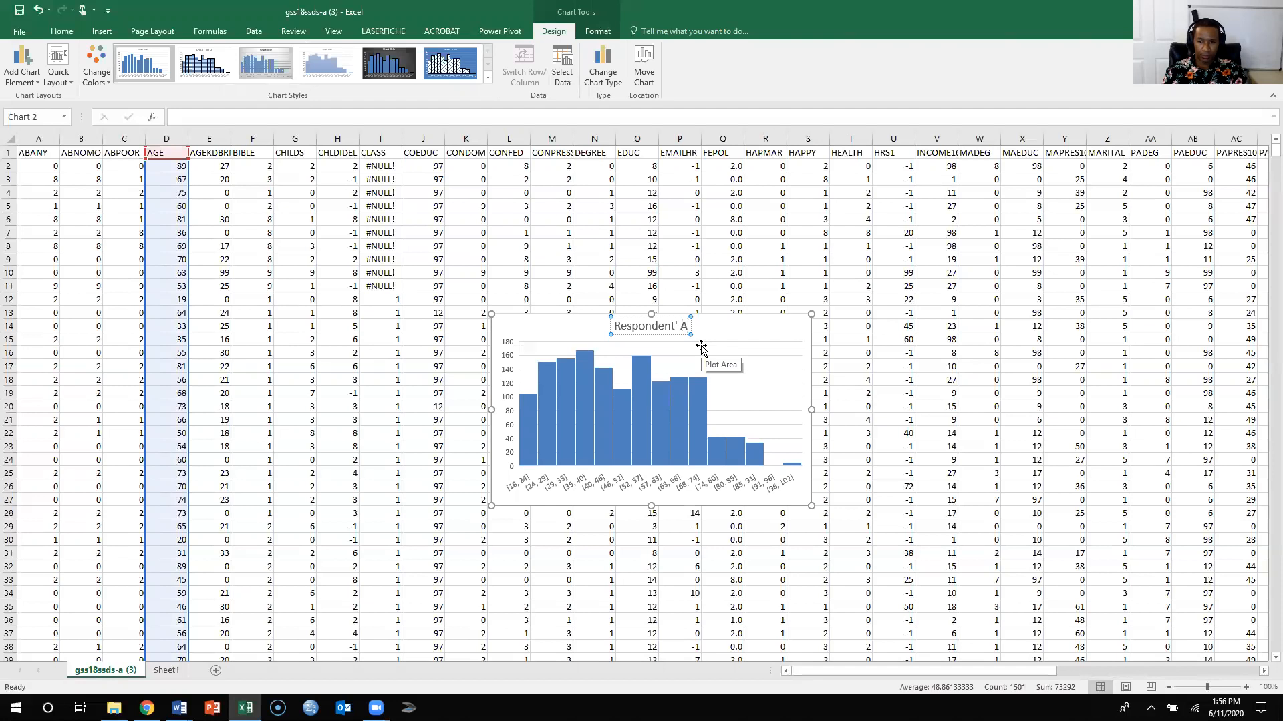
{"action": "key", "text": "Left"}
{"action": "key", "text": "Left"}
{"action": "type", "text": "s"}
{"action": "key", "text": "Right"}
{"action": "key", "text": "Right"}
{"action": "type", "text": "ge"}
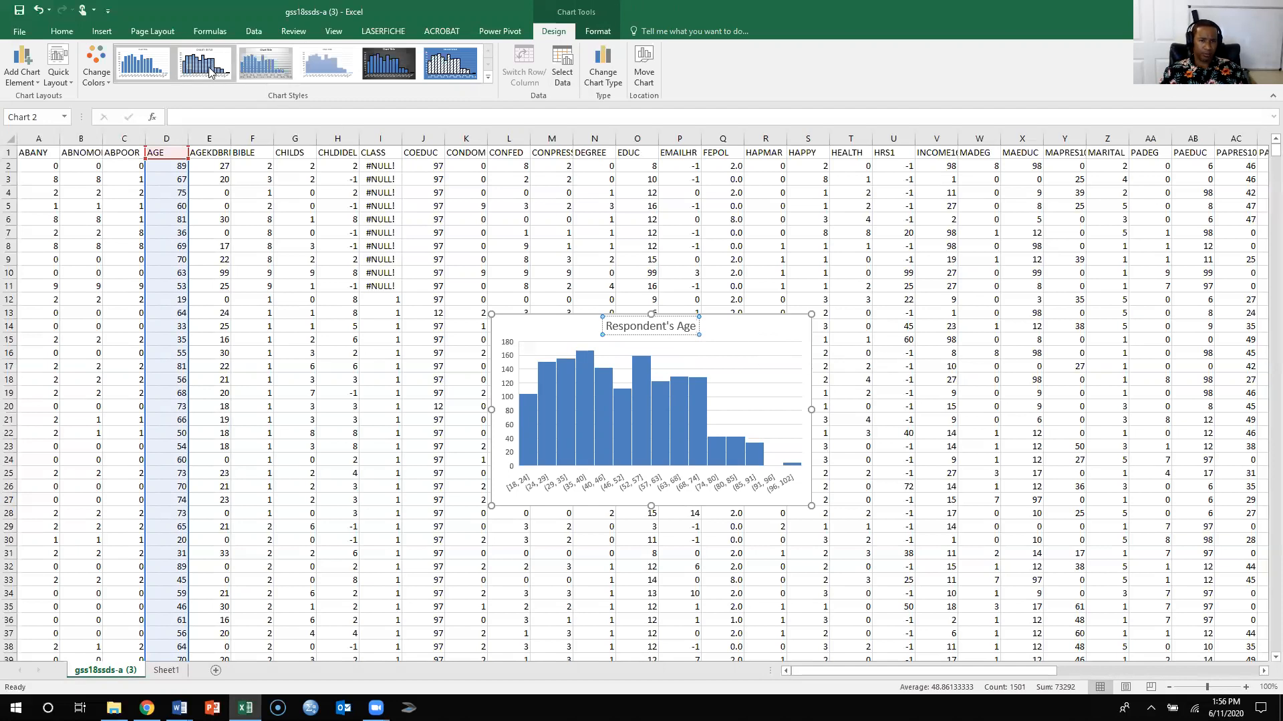
{"action": "left_click", "coordinate": [746, 327]}
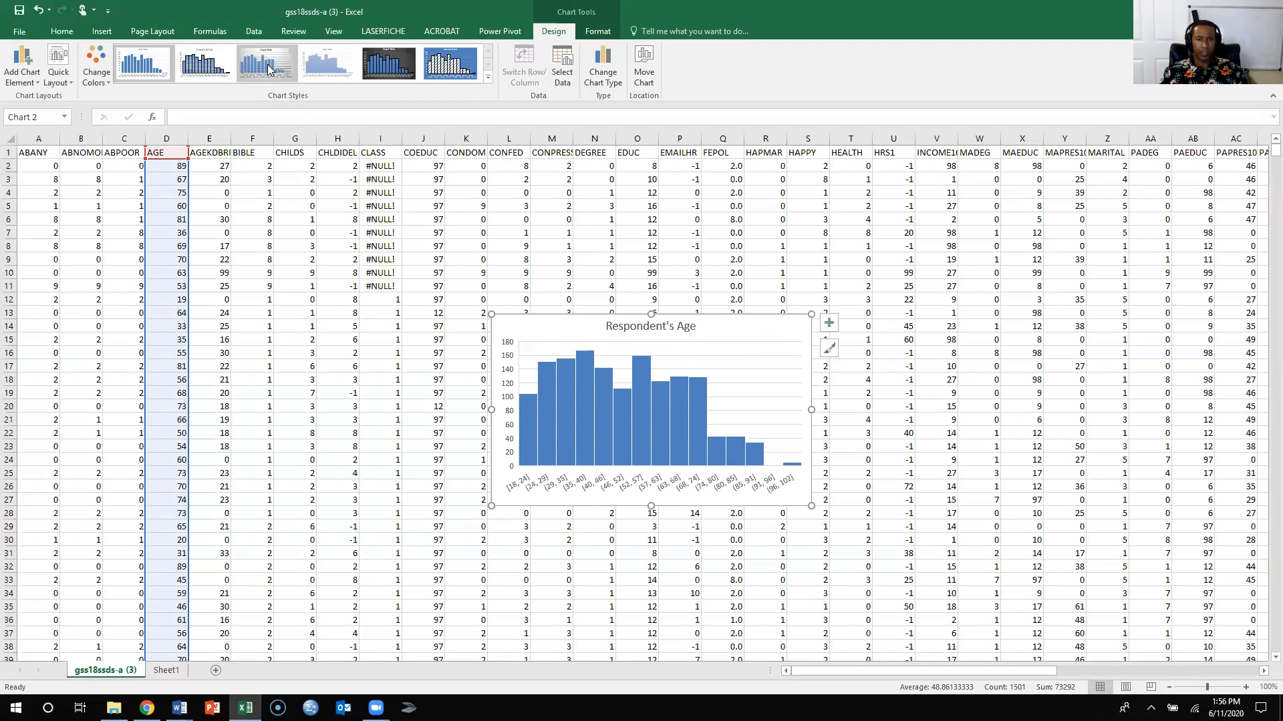
- Try the dark-background chart style on the age histogram and return it to the plain white first style
{"action": "left_click", "coordinate": [401, 73]}
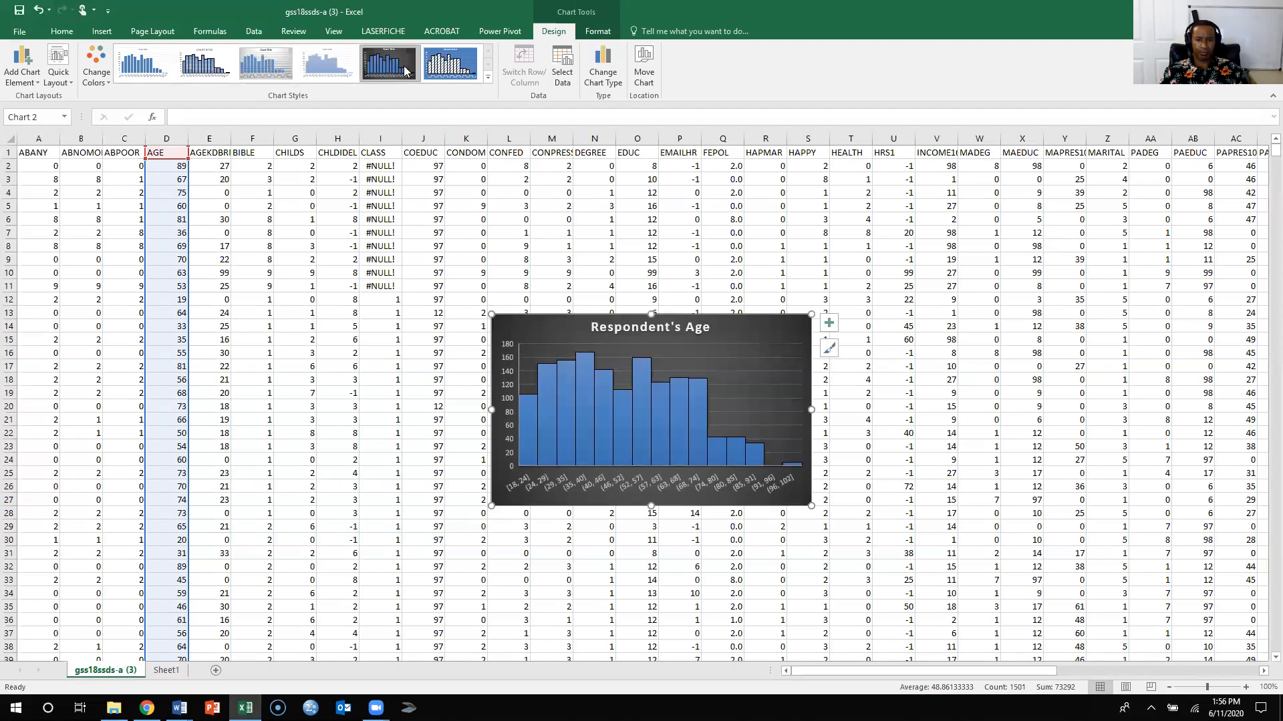
{"action": "left_click", "coordinate": [147, 73]}
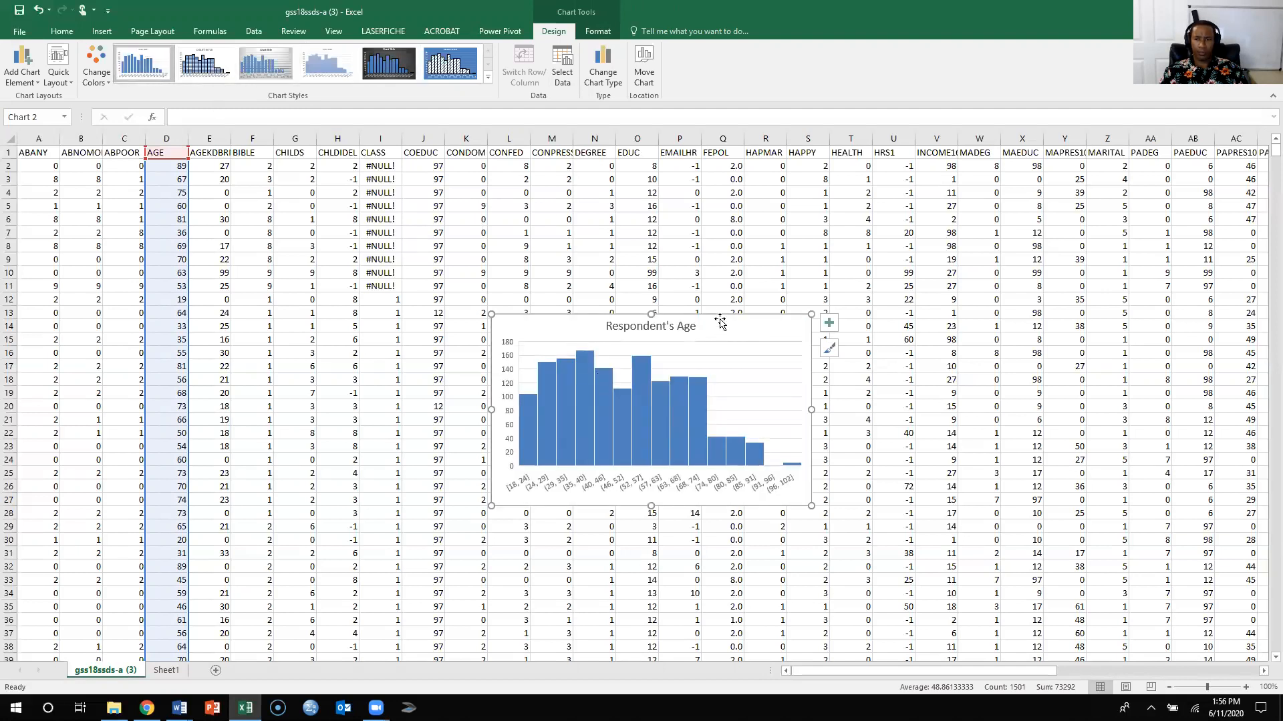